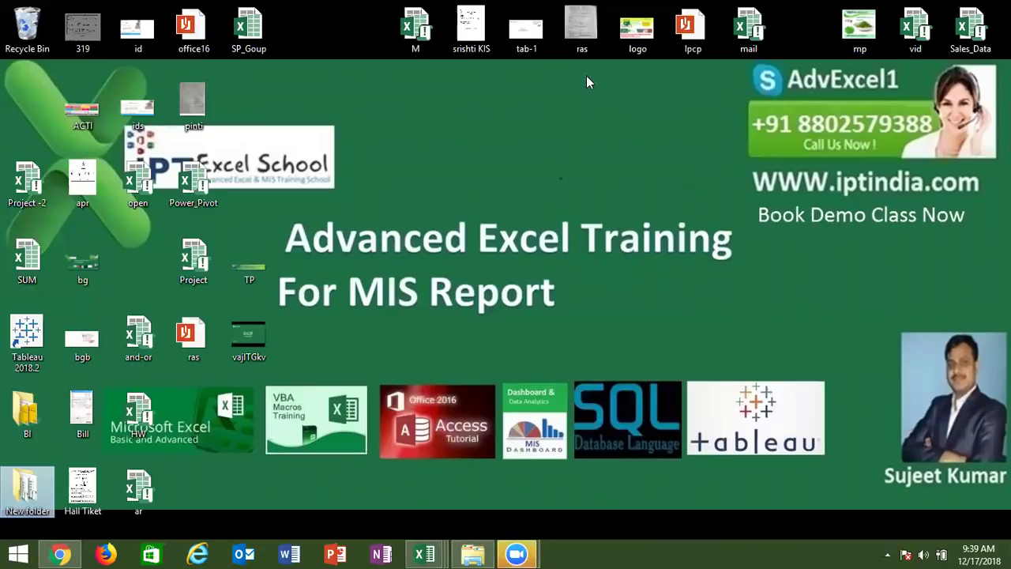
# Bring the 'If condition test' workbook to the front at sheet Q1
pyautogui.click(424, 554)
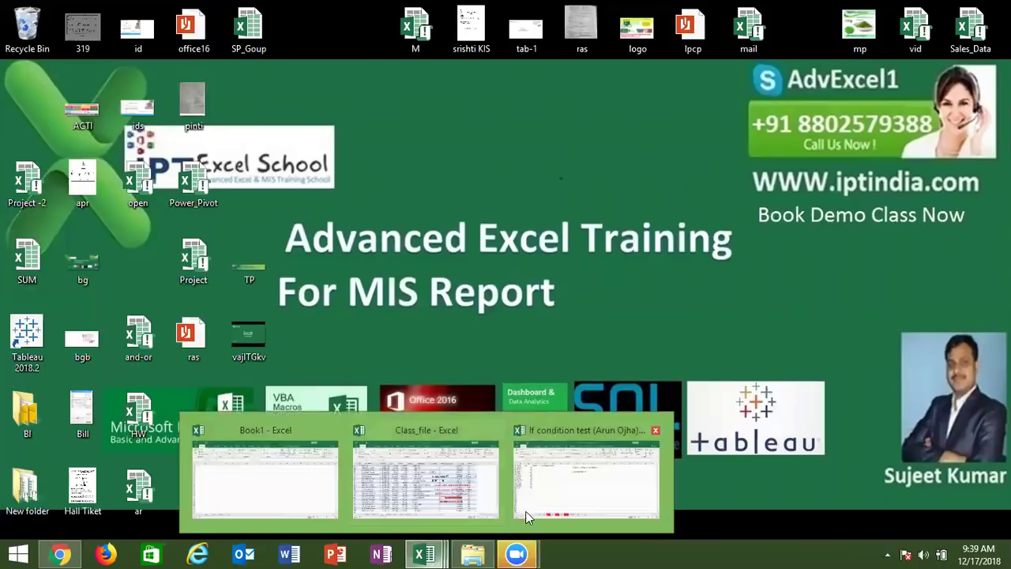
pyautogui.click(556, 496)
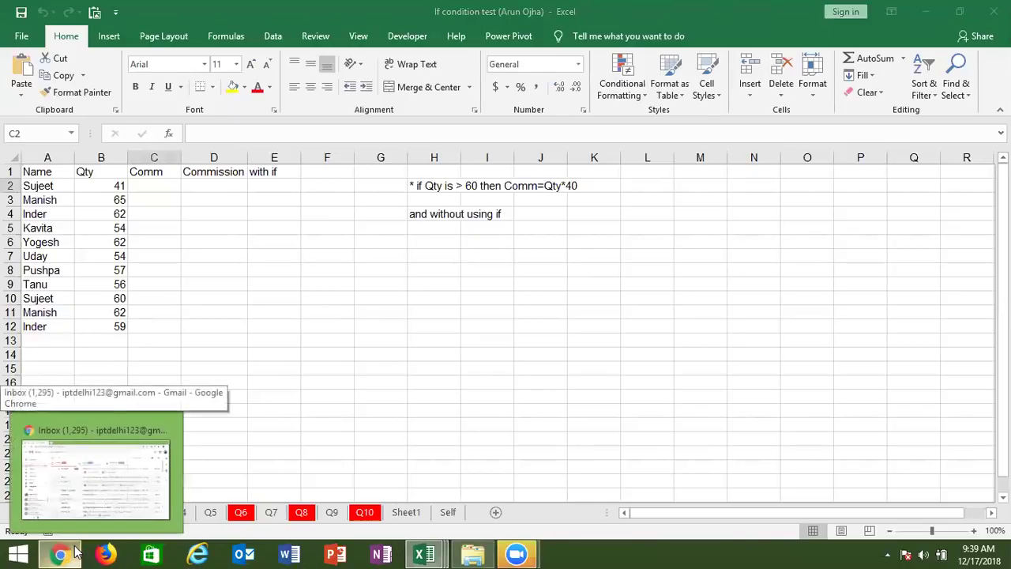
# In Chrome, open YouTube in a new tab
pyautogui.moveTo(60, 553)
pyautogui.click(87, 477)
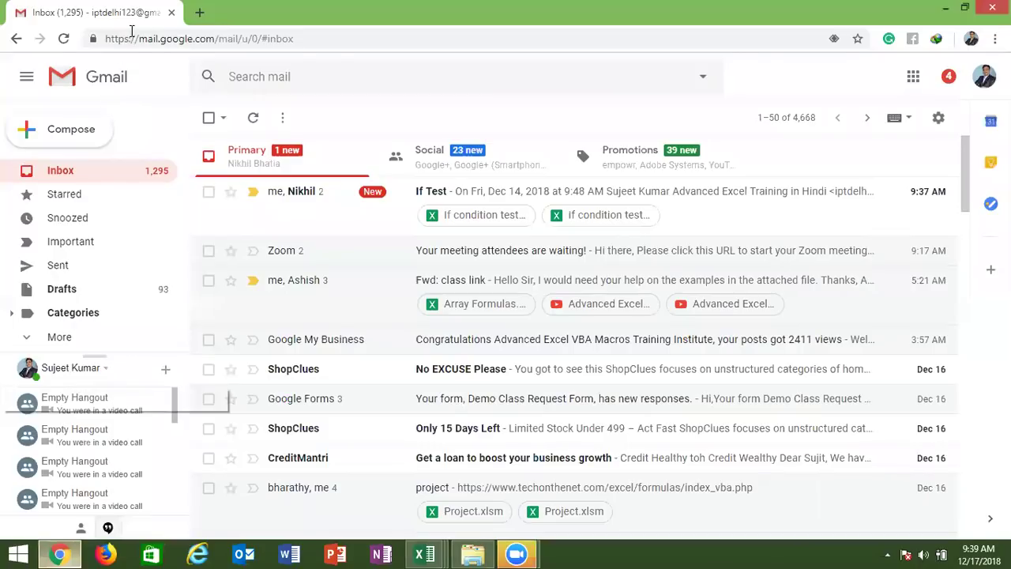
pyautogui.hotkey('ctrl', 't')
pyautogui.write('yo')
pyautogui.press('Return')
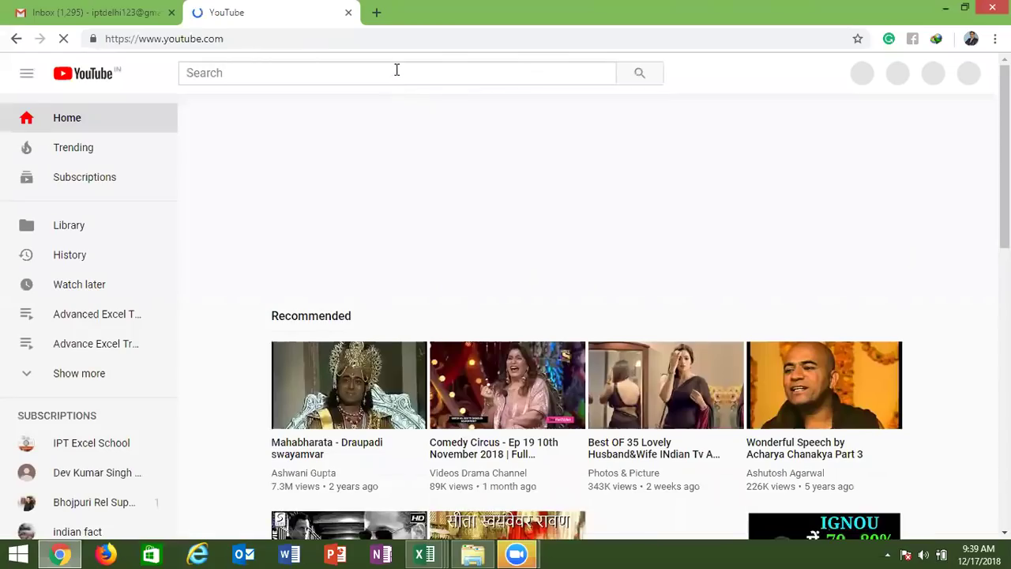
# Search YouTube for iptindia, then hide the browser to show the desktop
pyautogui.click(396, 70)
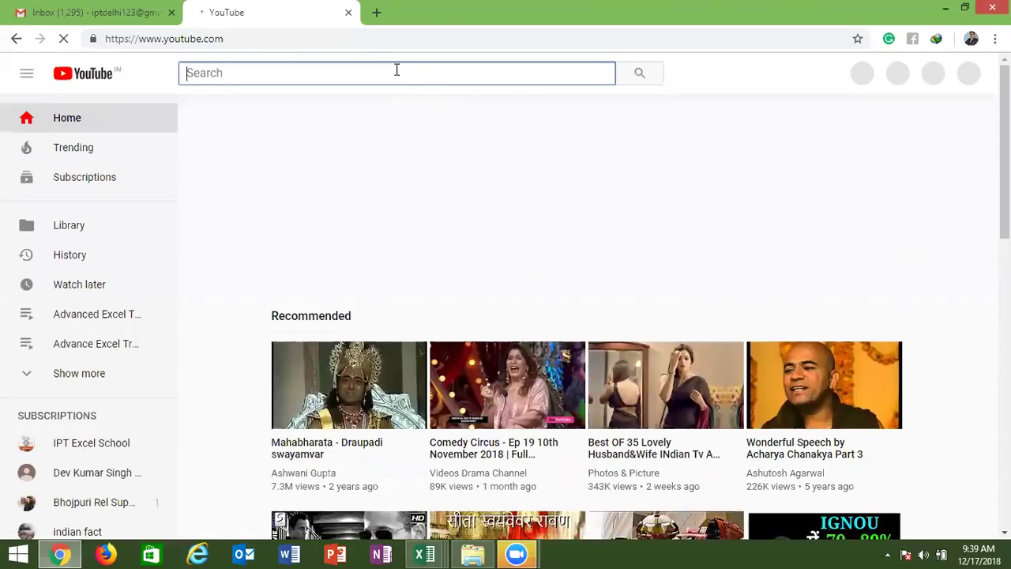
pyautogui.write('IPTN')
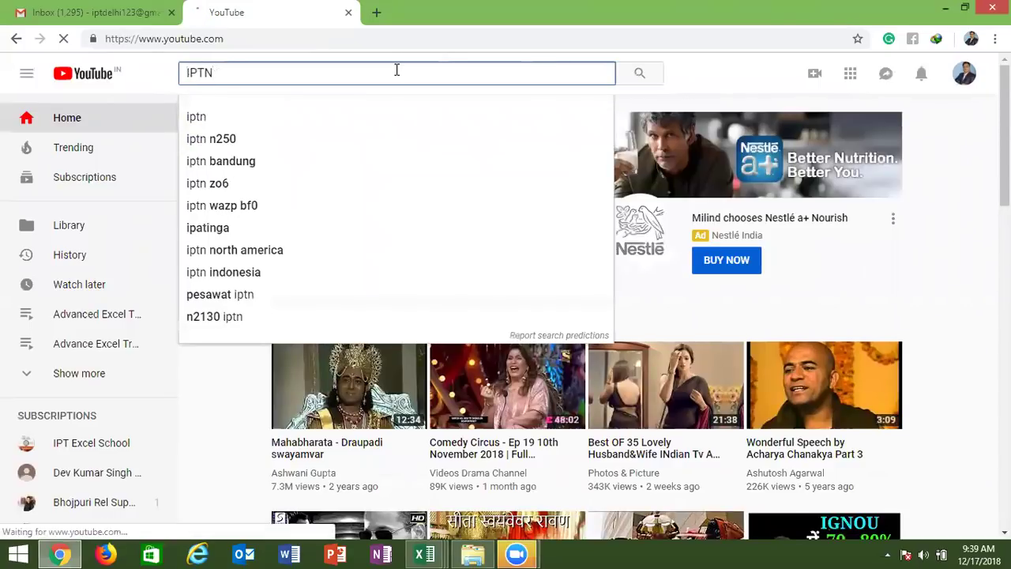
pyautogui.press('BackSpace')
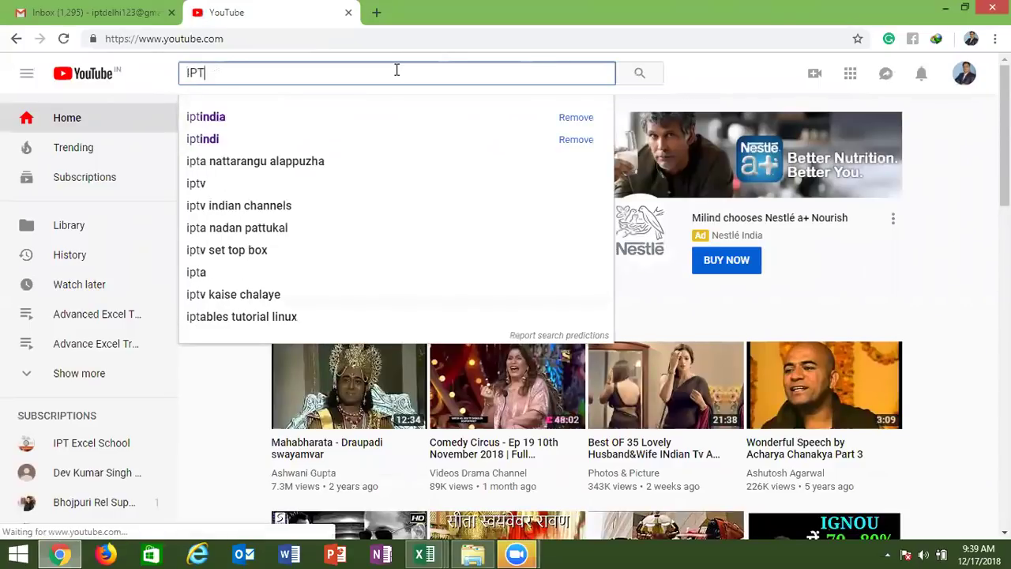
pyautogui.press('Down')
pyautogui.press('Down')
pyautogui.press('Up')
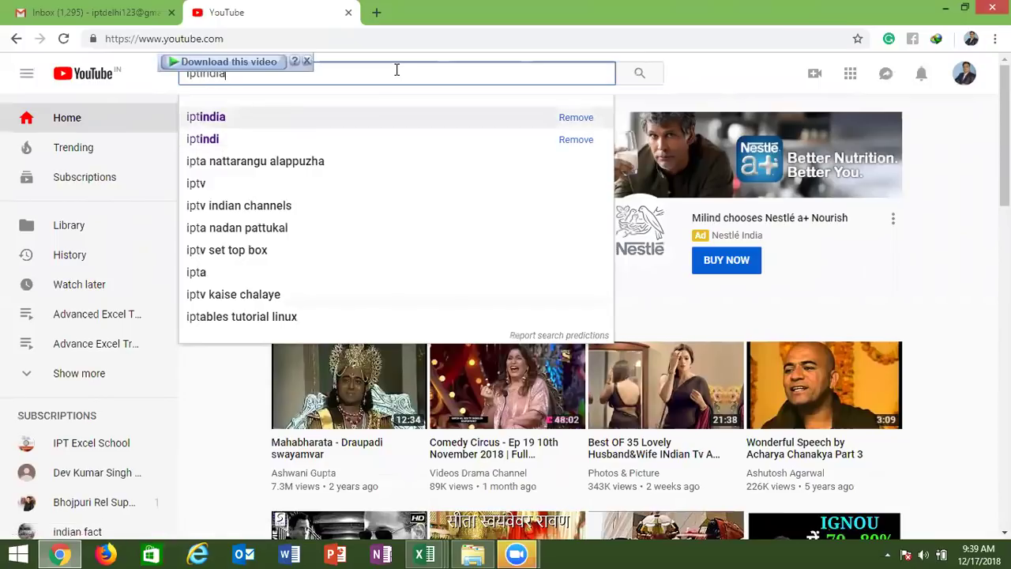
pyautogui.press('Return')
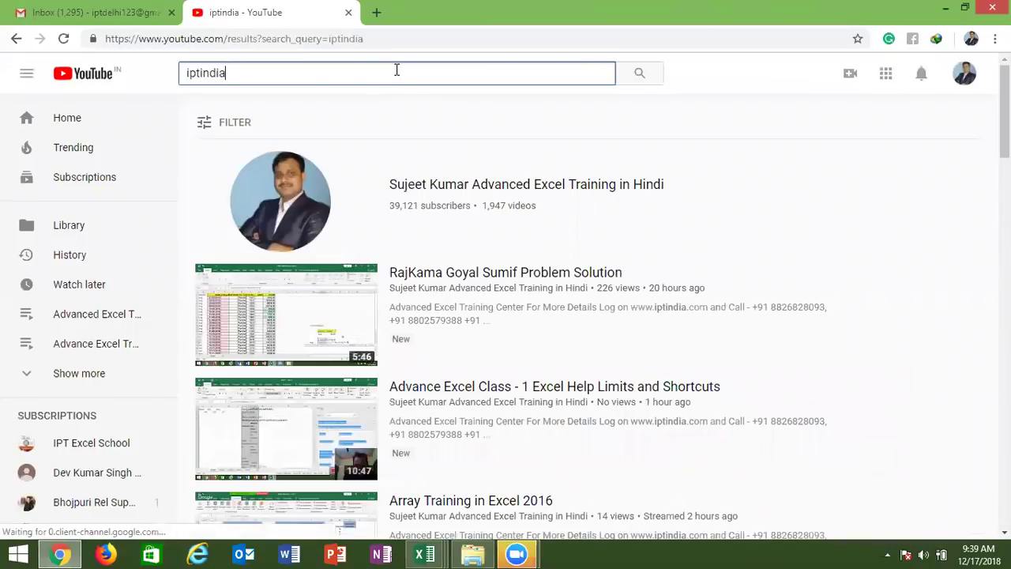
pyautogui.press('super+d')
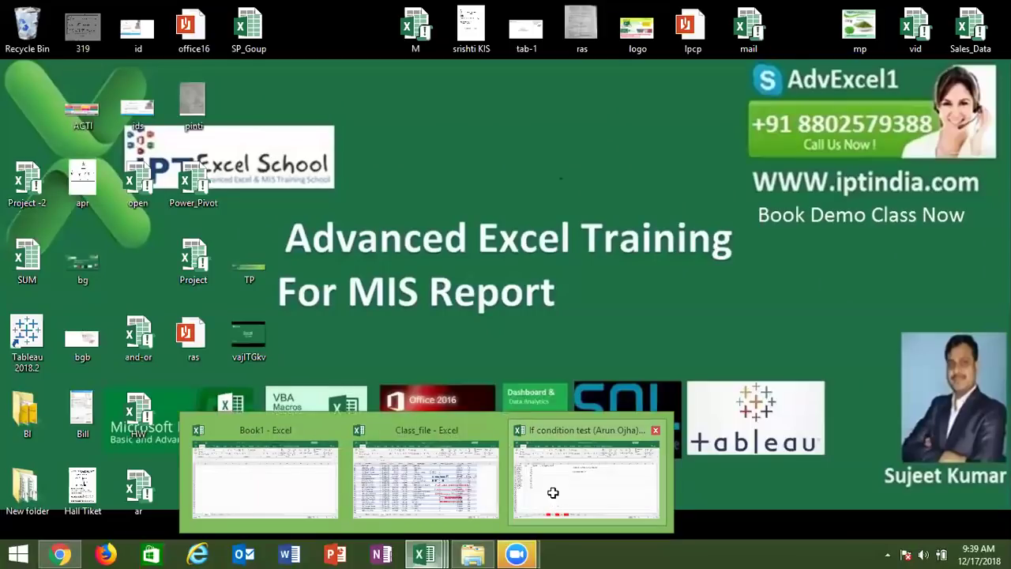
# Restore the workbook and highlight the Qty values and the empty Comm cells
pyautogui.moveTo(425, 553)
pyautogui.click(553, 494)
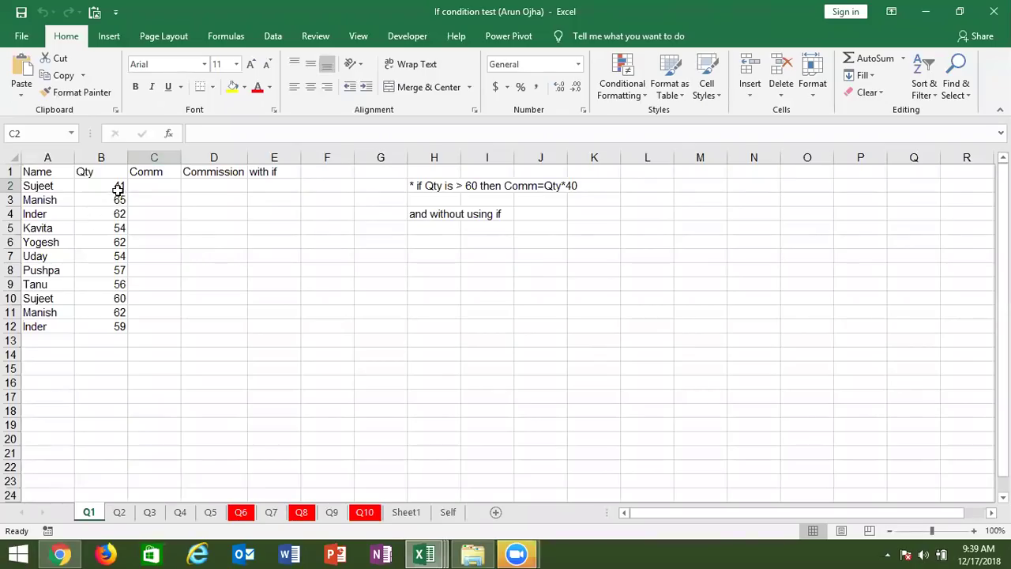
pyautogui.moveTo(119, 189); pyautogui.dragTo(119, 324)
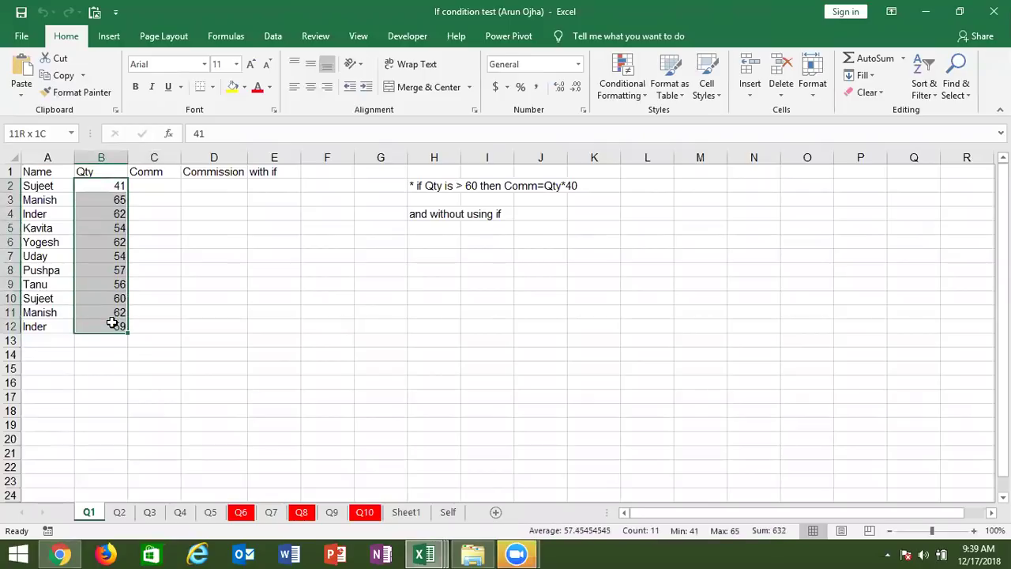
pyautogui.click(169, 186)
pyautogui.moveTo(169, 186); pyautogui.dragTo(169, 336)
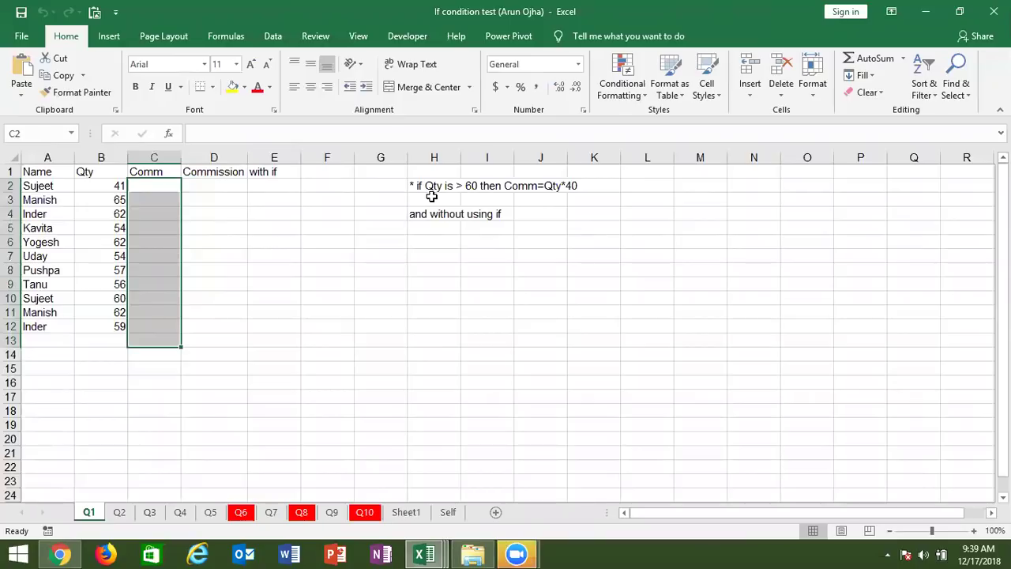
# Enter =IF(B2>60,B2*40) in C2 and copy it down to C12
pyautogui.click(167, 191)
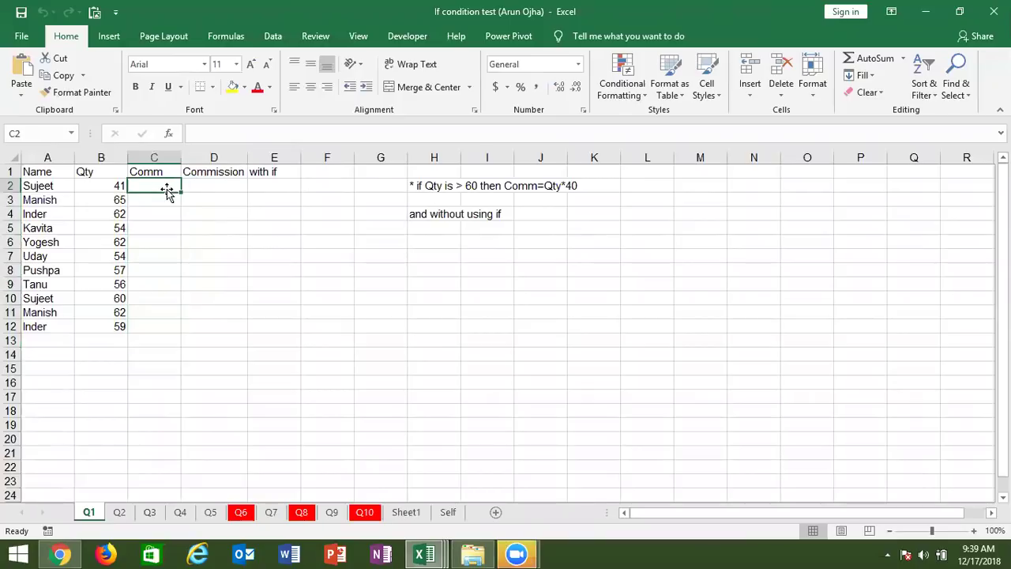
pyautogui.write('=if')
pyautogui.press('Tab')
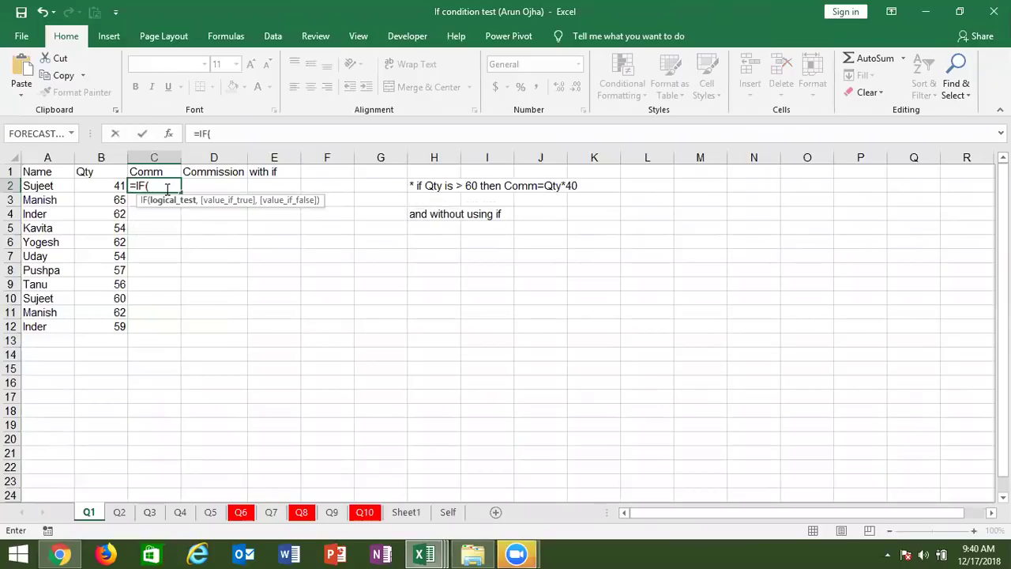
pyautogui.press('Left')
pyautogui.write('>60,')
pyautogui.press('Left')
pyautogui.write('*40')
pyautogui.press('Return')
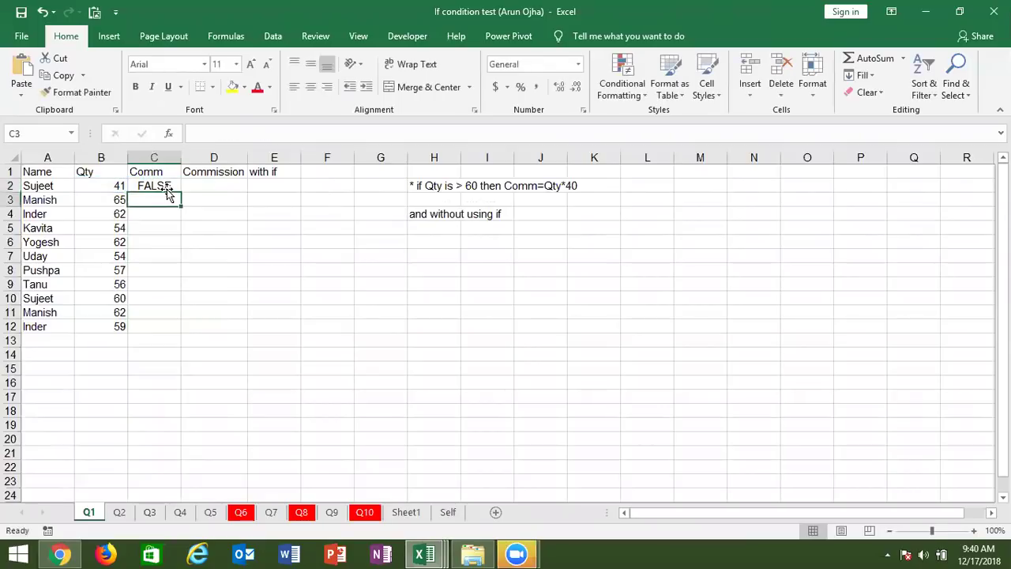
pyautogui.click(172, 188)
pyautogui.doubleClick(181, 190)
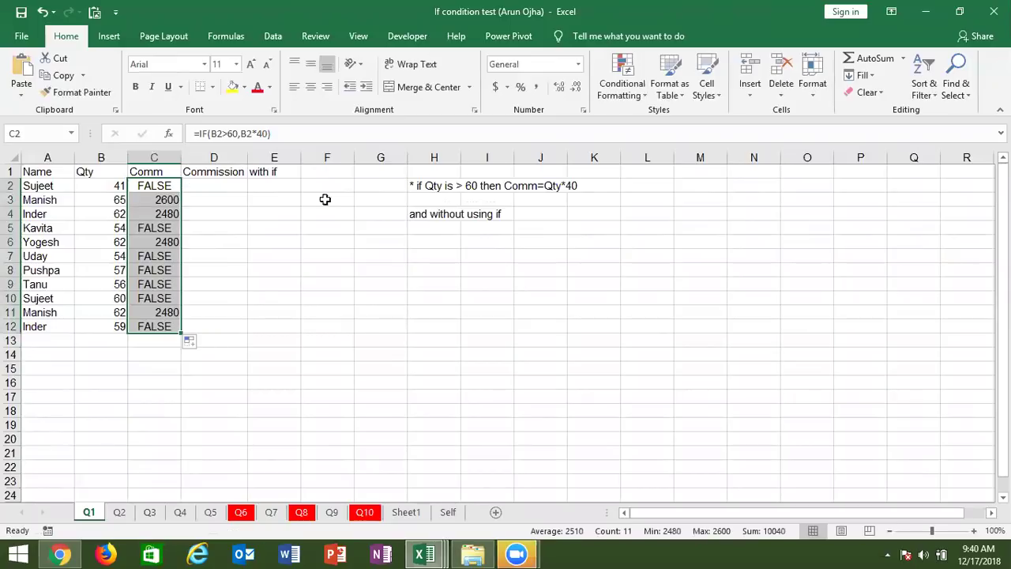
pyautogui.click(432, 221)
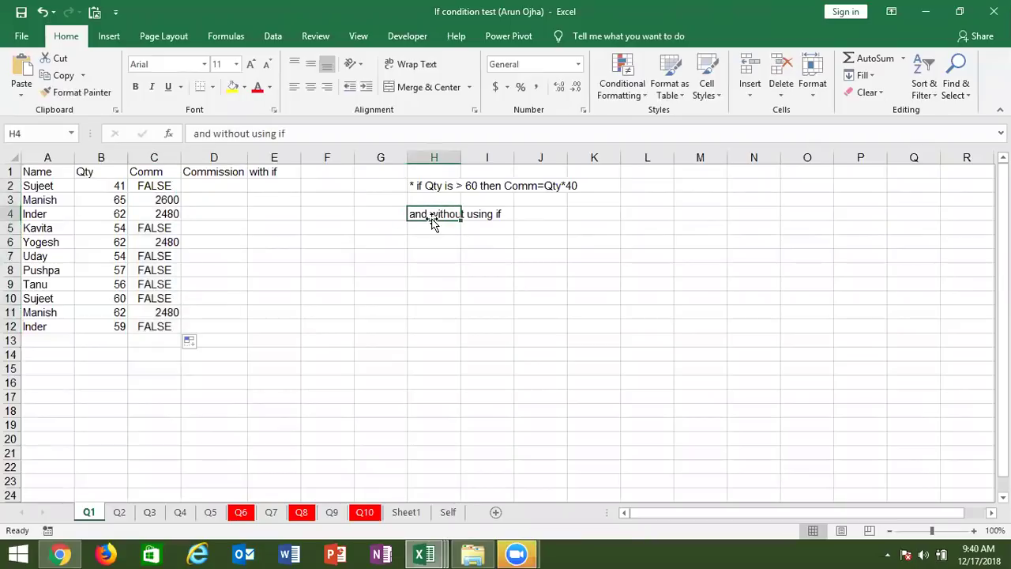
# Enter =B2>60 in D2 and copy it down to row 12
pyautogui.click(440, 251)
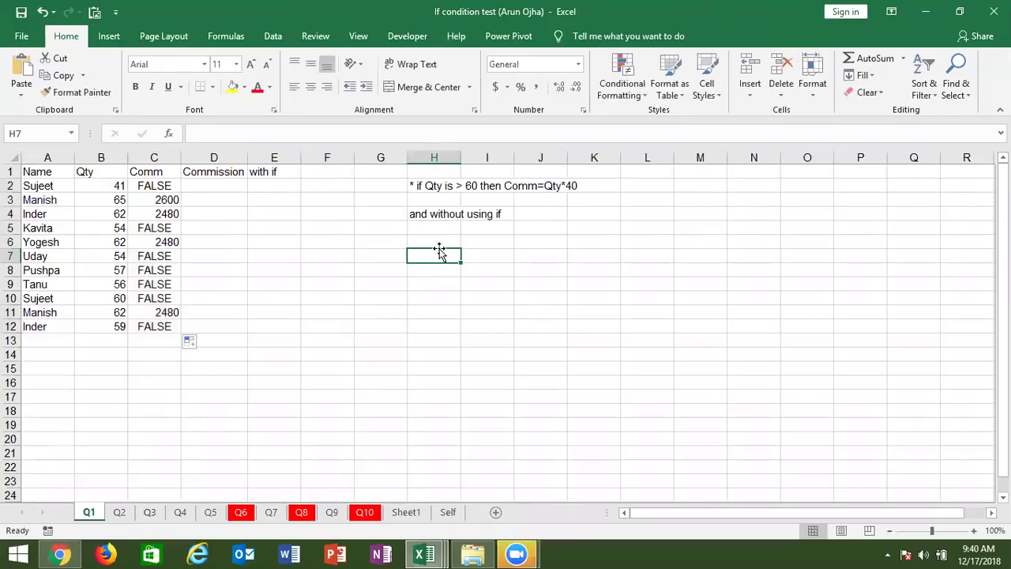
pyautogui.click(224, 184)
pyautogui.write('=')
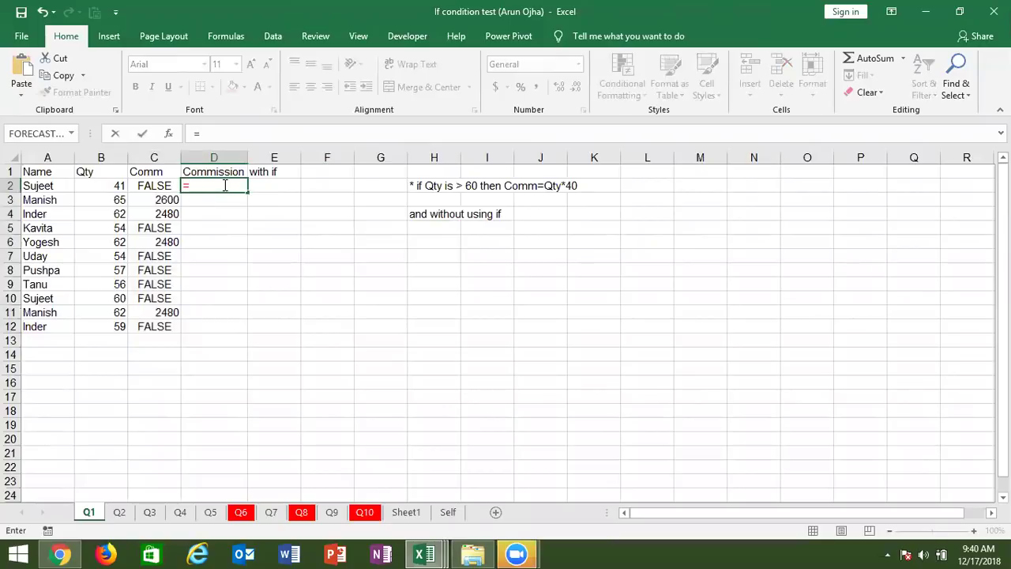
pyautogui.click(118, 185)
pyautogui.write('>6')
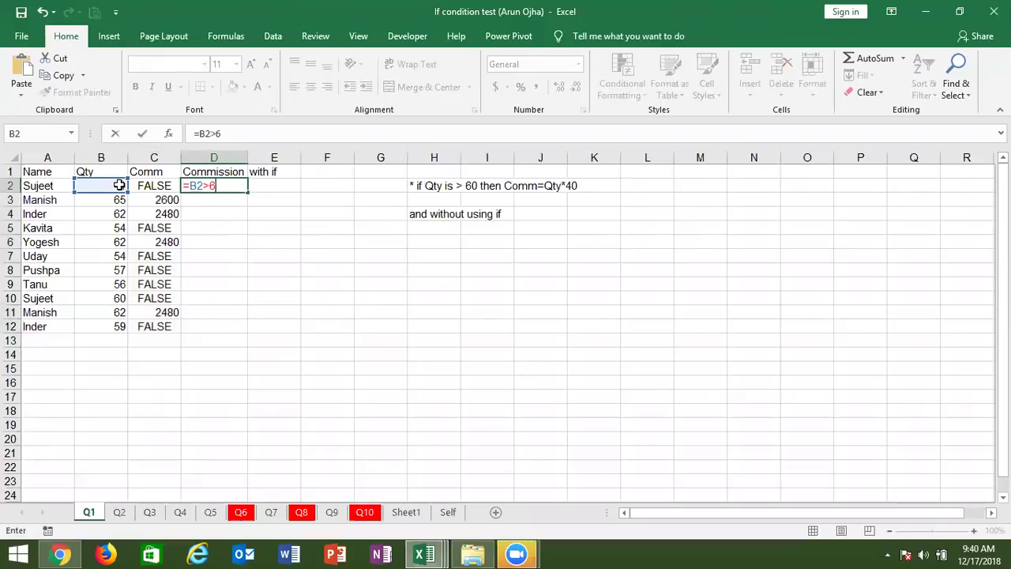
pyautogui.write('0')
pyautogui.press('Return')
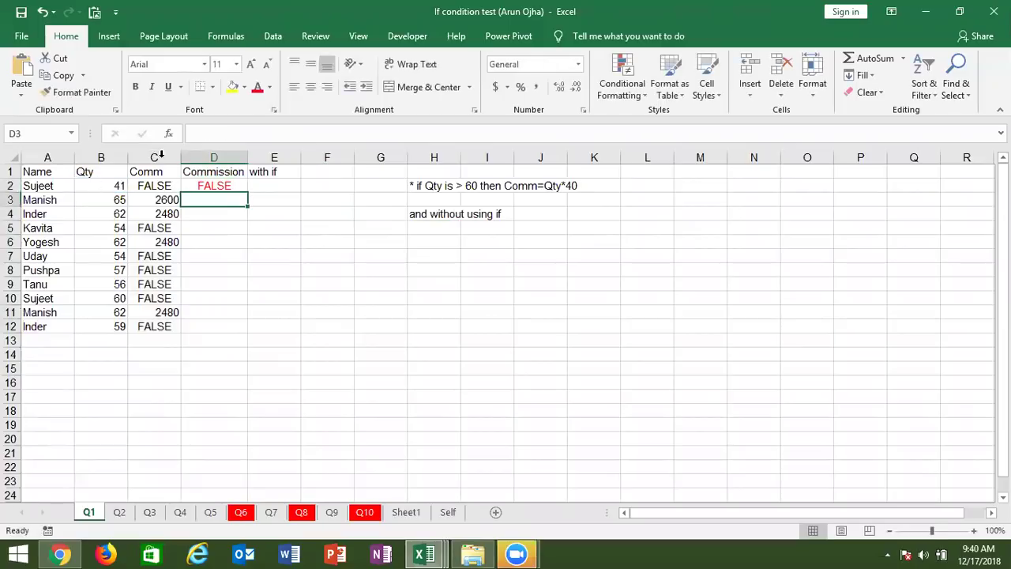
pyautogui.click(235, 185)
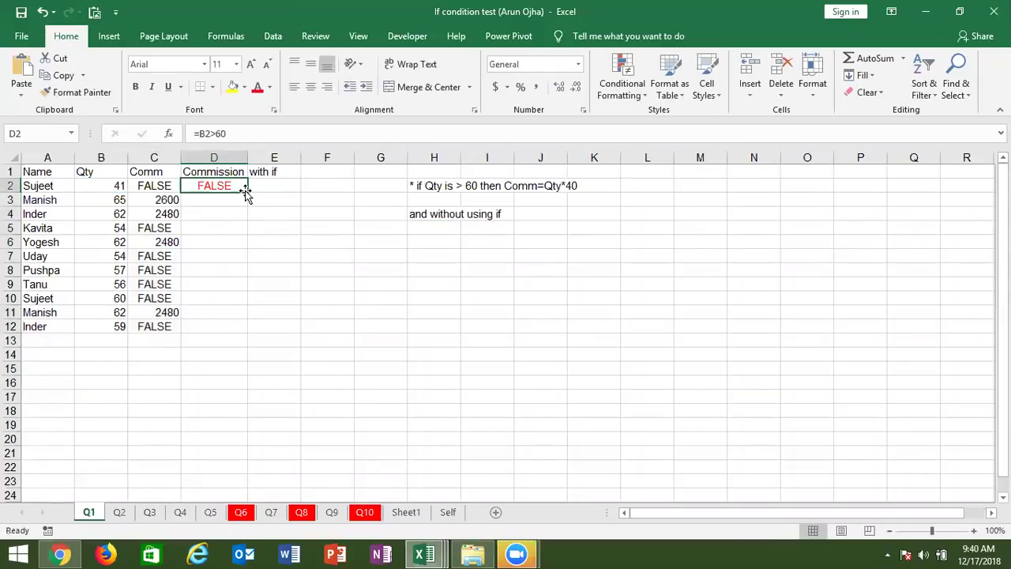
pyautogui.doubleClick(246, 192)
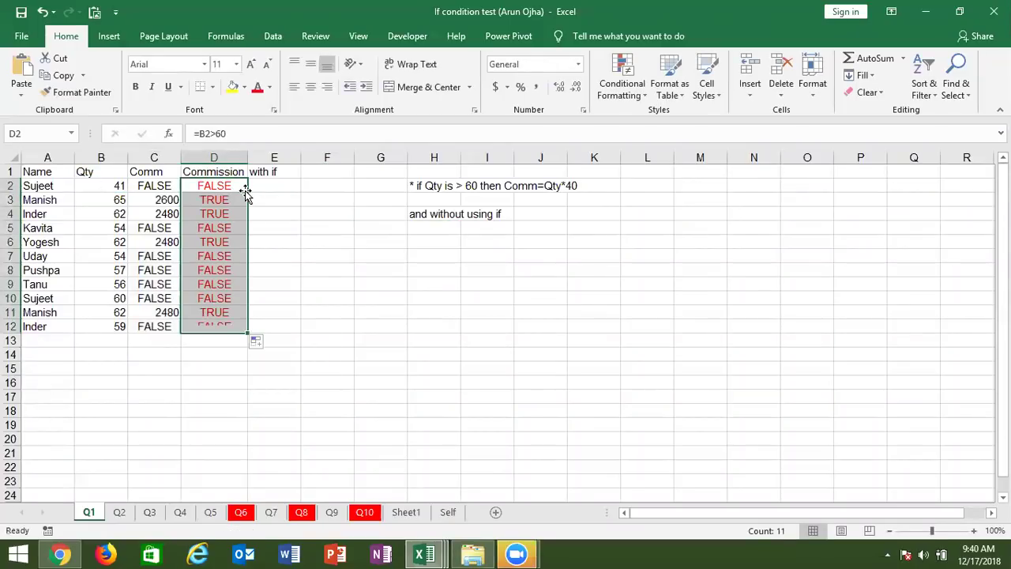
# Enter TRUE in F12 as an example value
pyautogui.click(351, 327)
pyautogui.write('True')
pyautogui.press('Tab')
# Enter 1 in G12, FALSE in F13 and 0 in G13
pyautogui.write('1')
pyautogui.press('Return')
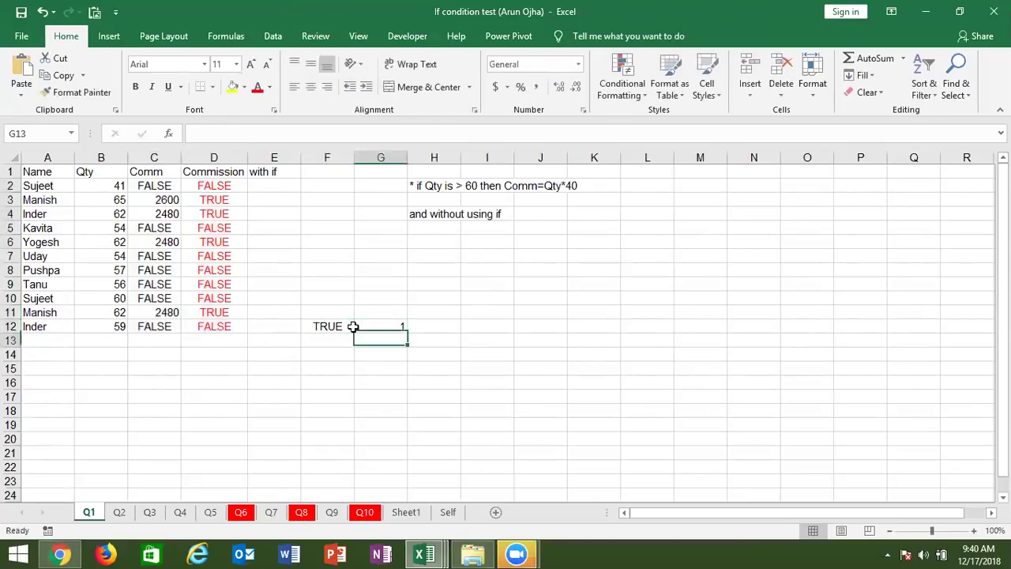
pyautogui.write('fasle')
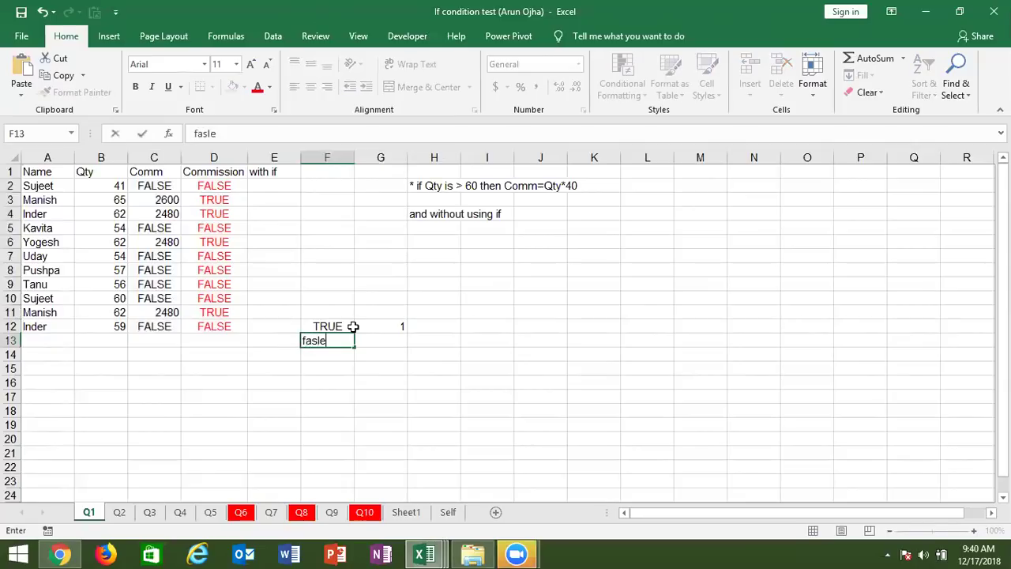
pyautogui.press('Tab')
pyautogui.press('Left')
pyautogui.write('f')
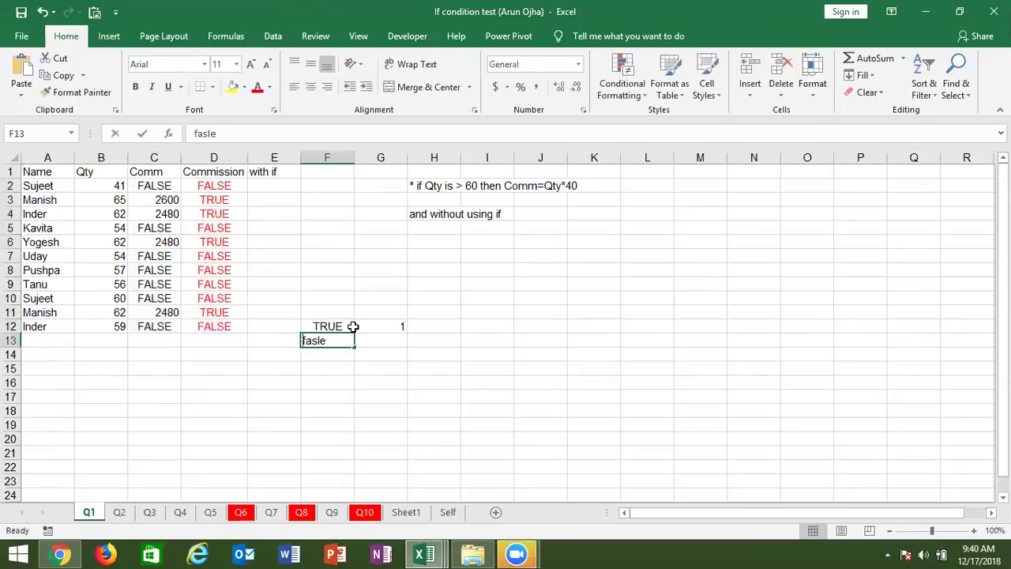
pyautogui.write('alse')
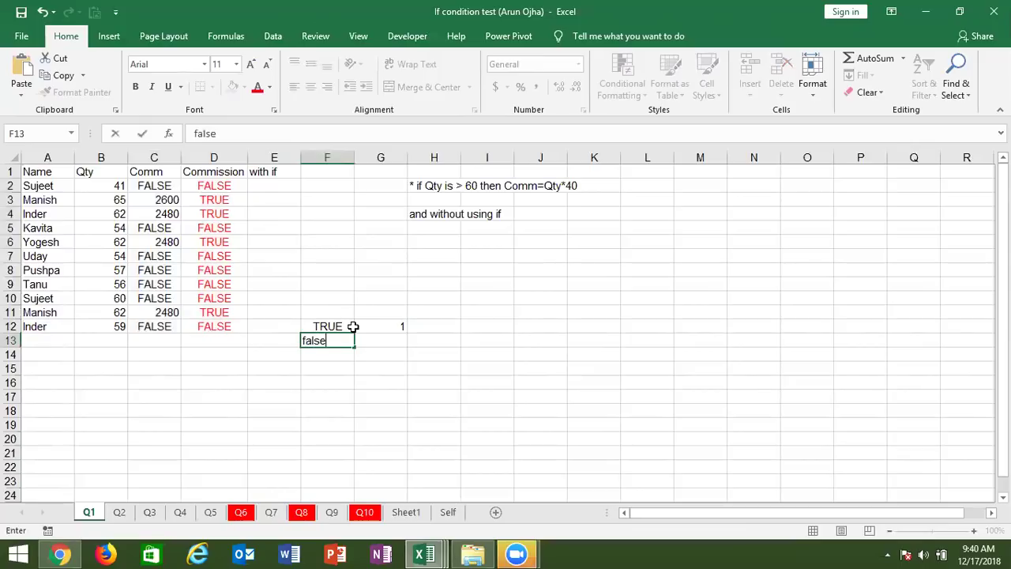
pyautogui.press('Tab')
pyautogui.write('0')
pyautogui.press('Return')
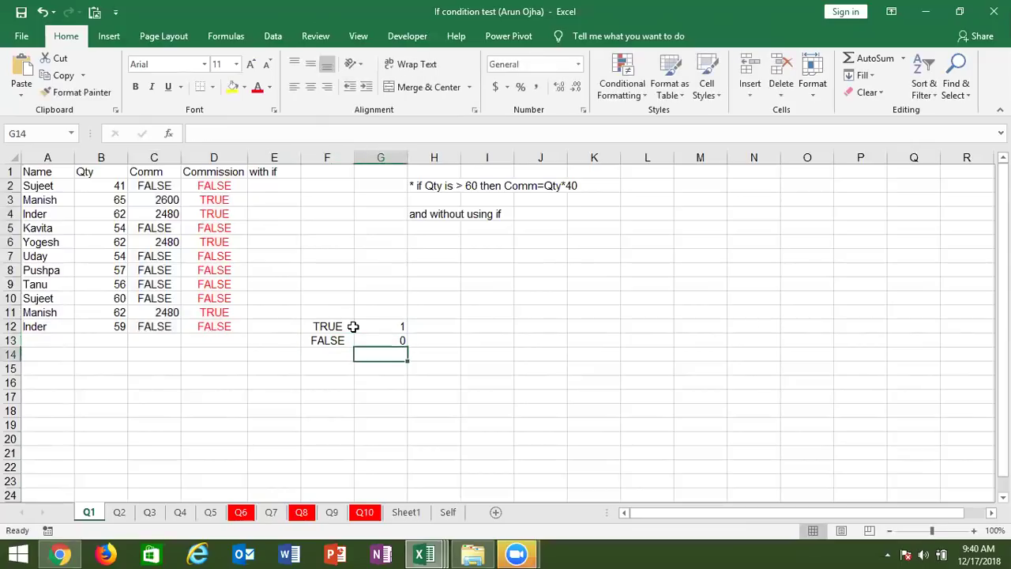
# Enter =F12+F13 in F14 to add TRUE plus FALSE
pyautogui.write('=')
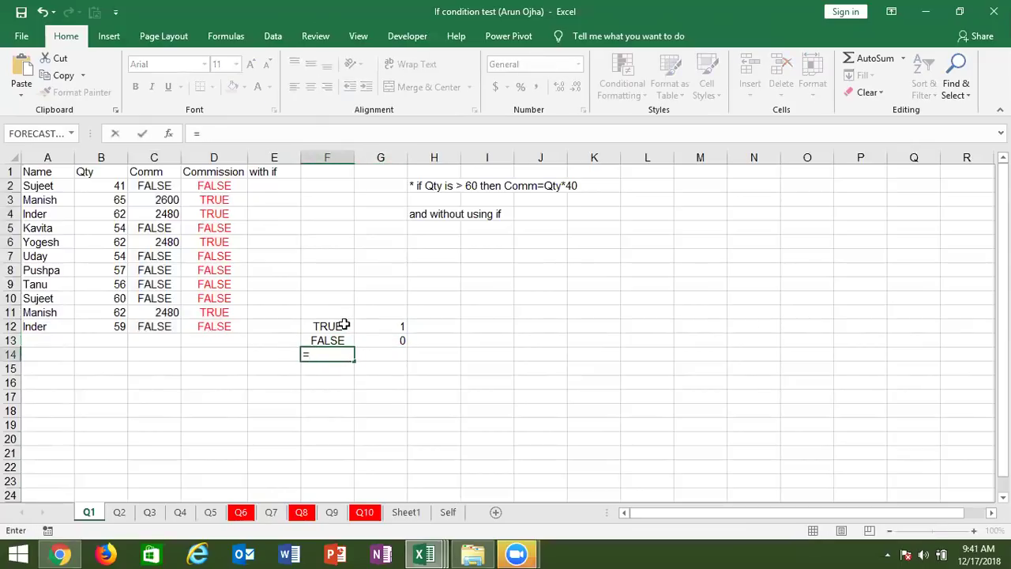
pyautogui.click(343, 324)
pyautogui.write('+')
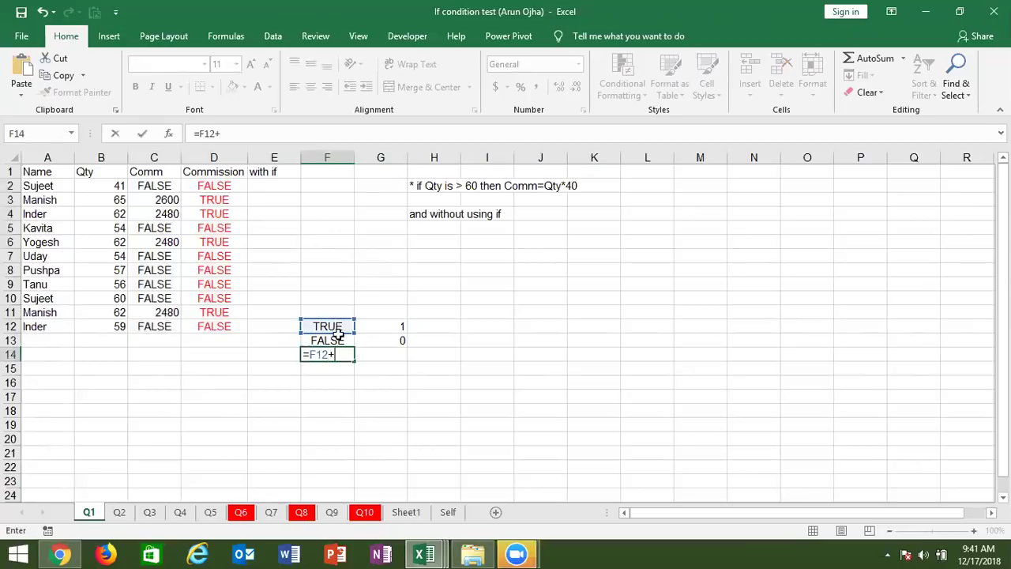
pyautogui.click(332, 338)
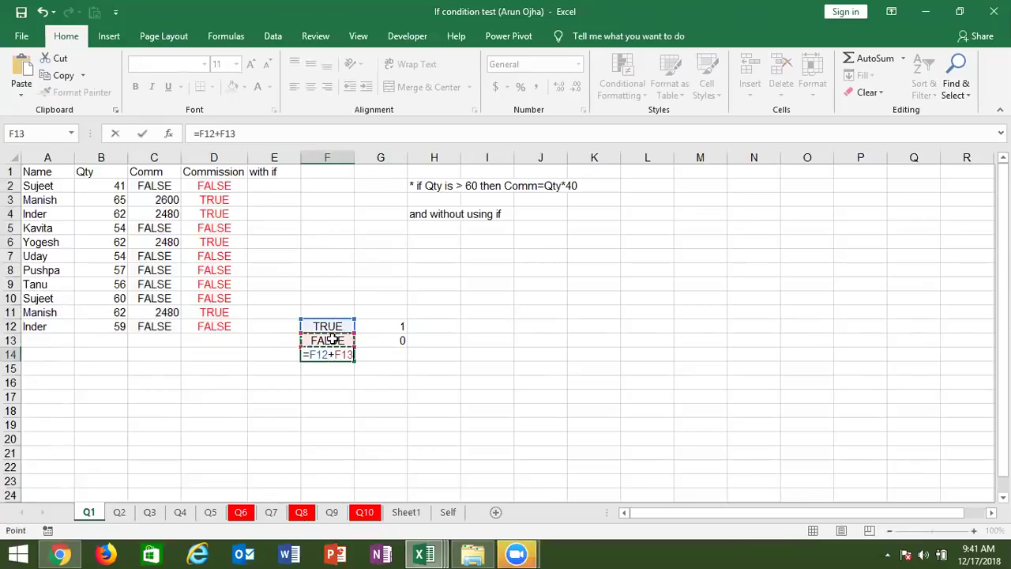
pyautogui.press('Return')
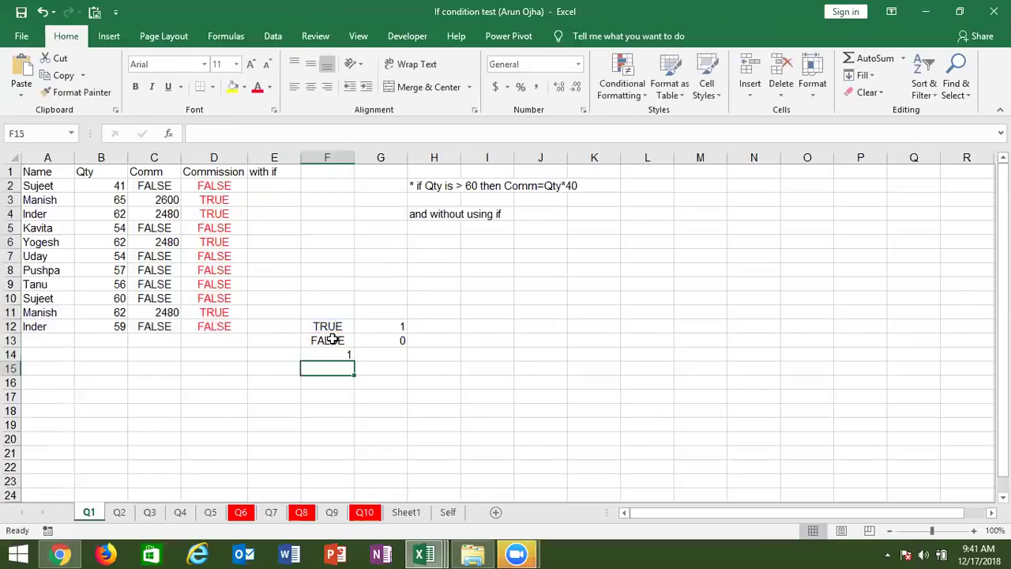
# Test by changing F13 to TRUE, then undo to restore FALSE
pyautogui.press('Up')
pyautogui.press('Up')
pyautogui.write('TRUE')
pyautogui.hotkey('ctrl', 'Return')
pyautogui.hotkey('ctrl', 'z')
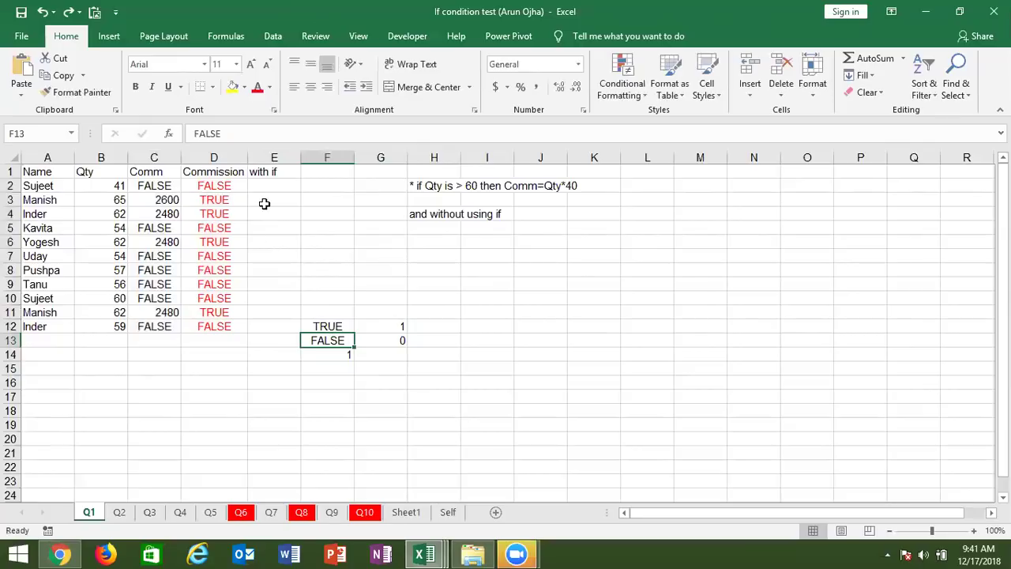
# Enter =D2*B2 in E2, copy it down, and clear the extra cells E13:E14
pyautogui.click(262, 183)
pyautogui.write('=')
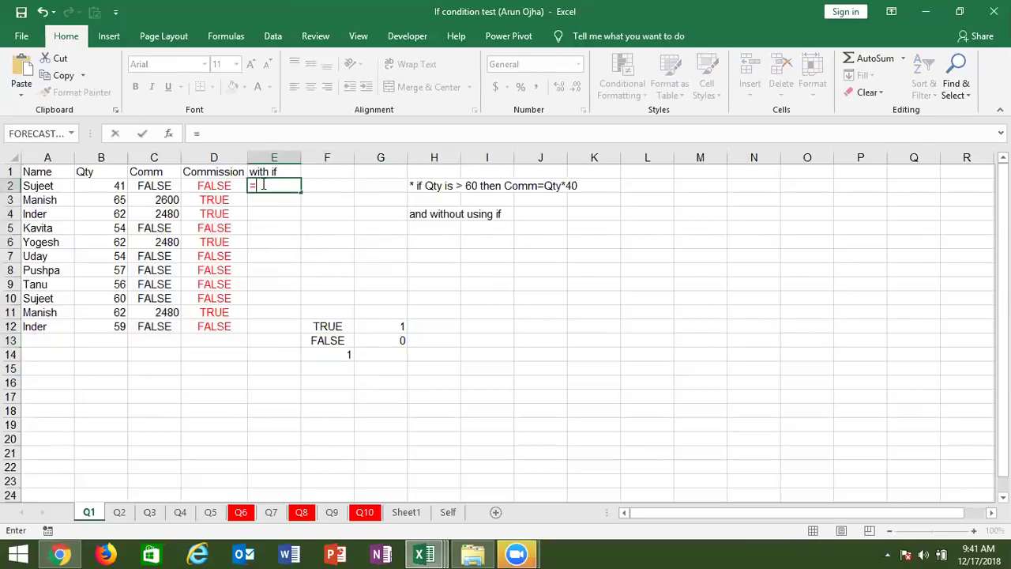
pyautogui.click(231, 189)
pyautogui.write('*')
pyautogui.click(102, 187)
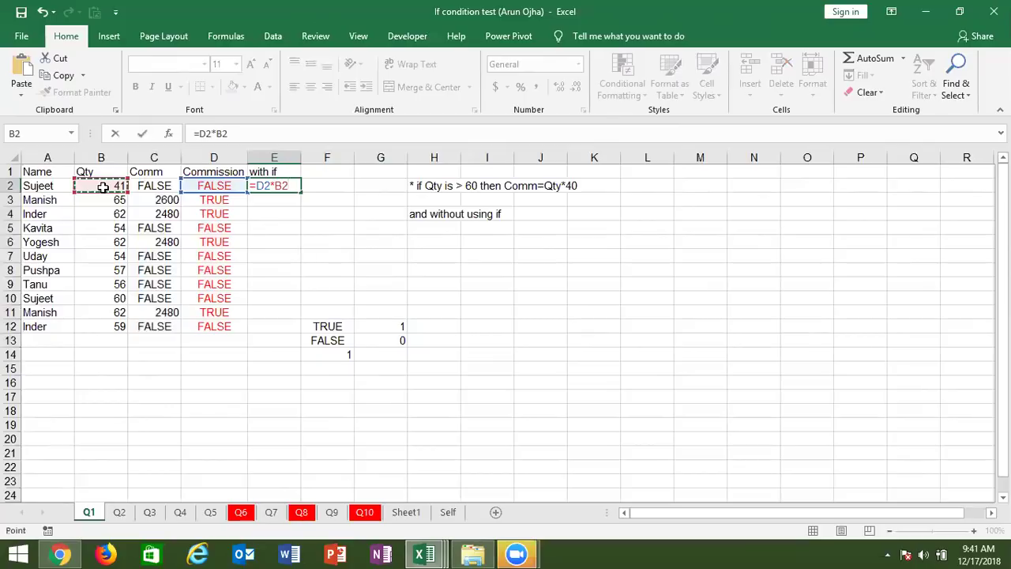
pyautogui.press('Return')
pyautogui.press('Up')
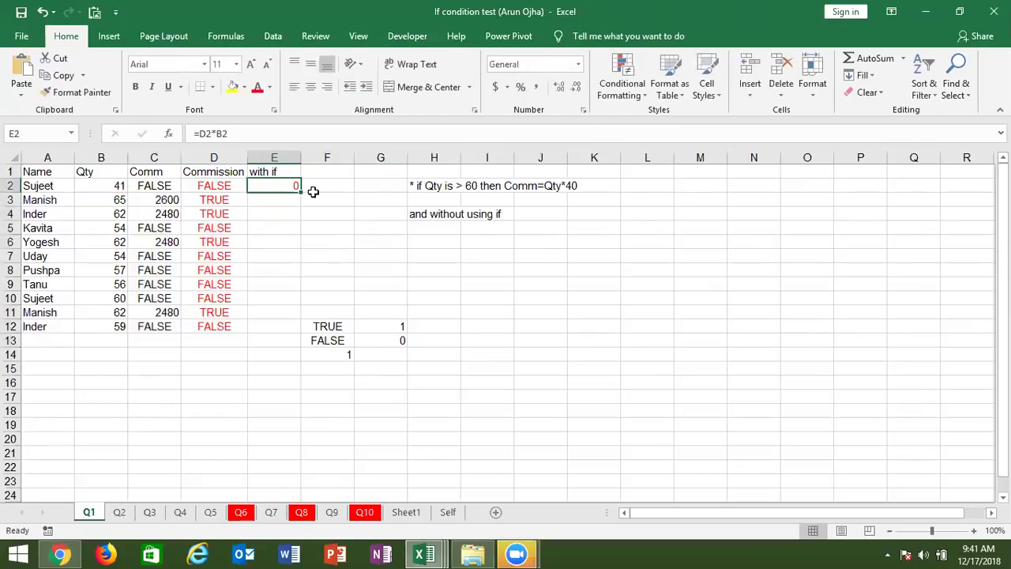
pyautogui.doubleClick(300, 192)
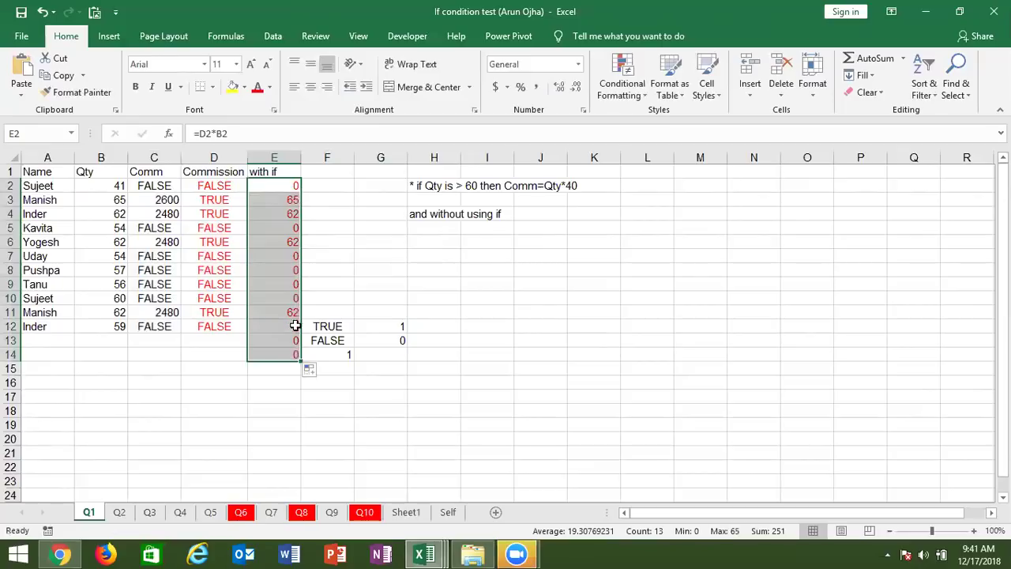
pyautogui.moveTo(293, 342); pyautogui.dragTo(292, 355)
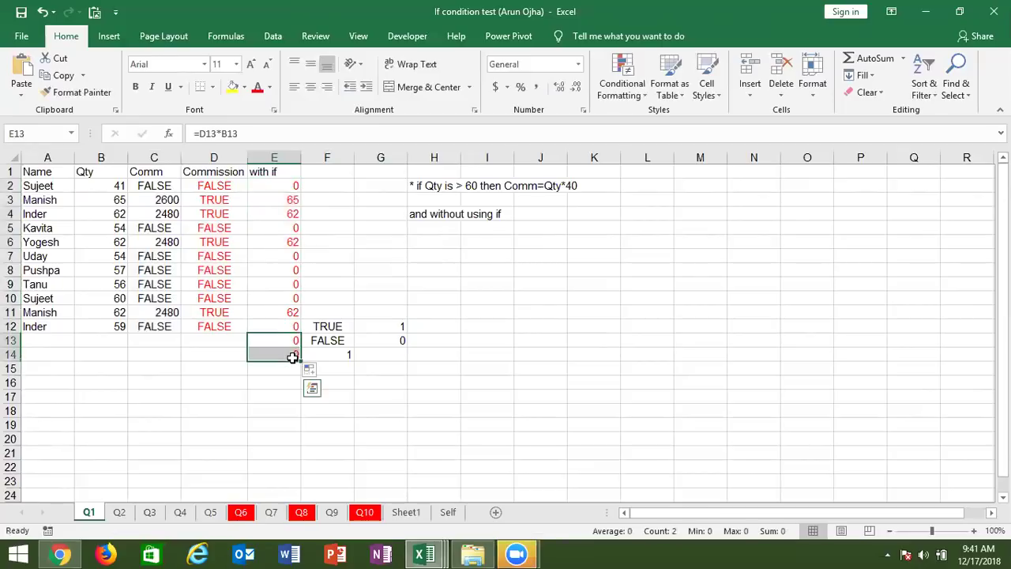
pyautogui.press('Delete')
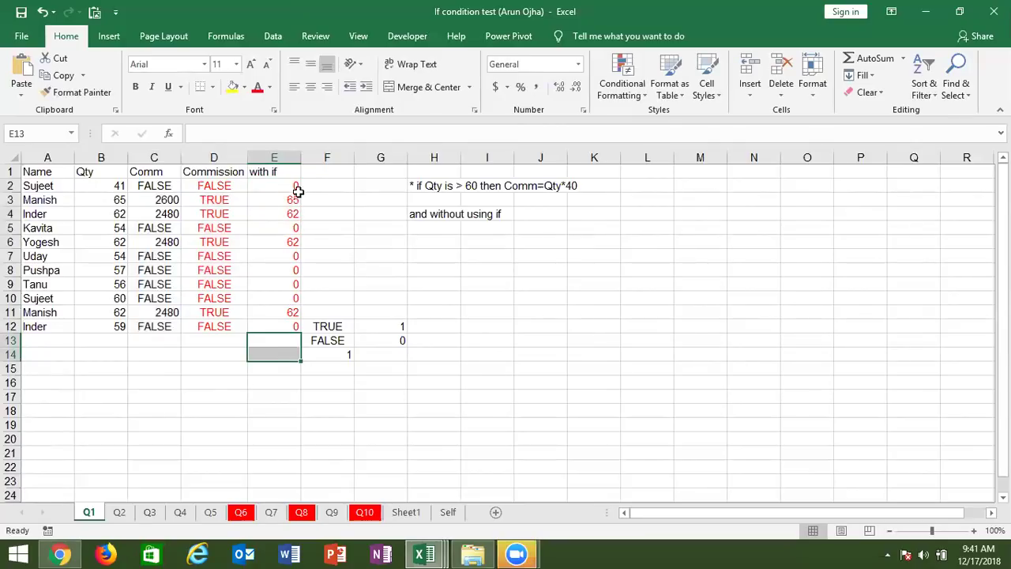
# Enter =E2*40 in F2 and copy it down to F11
pyautogui.click(312, 189)
pyautogui.write('=')
pyautogui.press('Left')
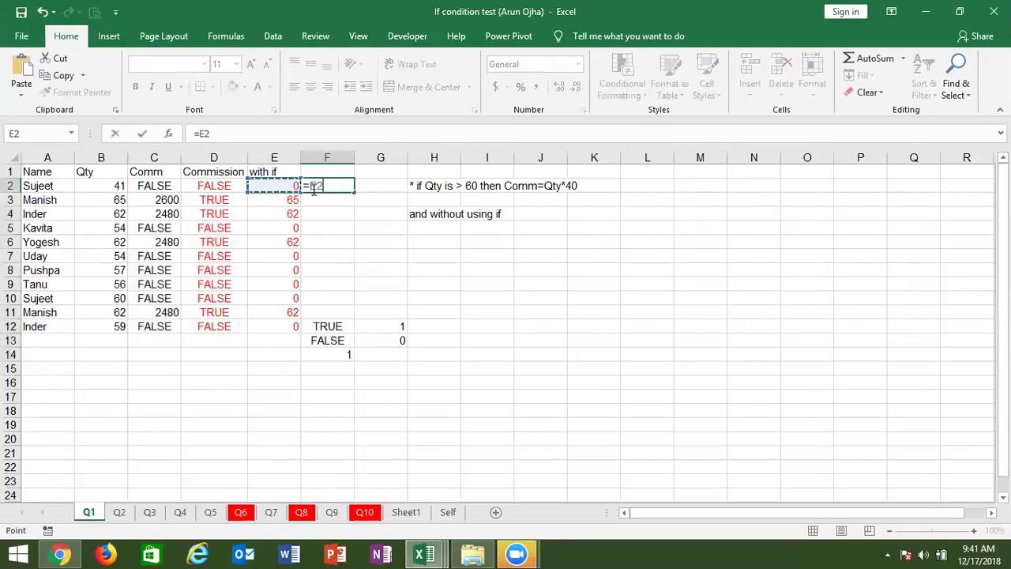
pyautogui.write('*40')
pyautogui.press('Return')
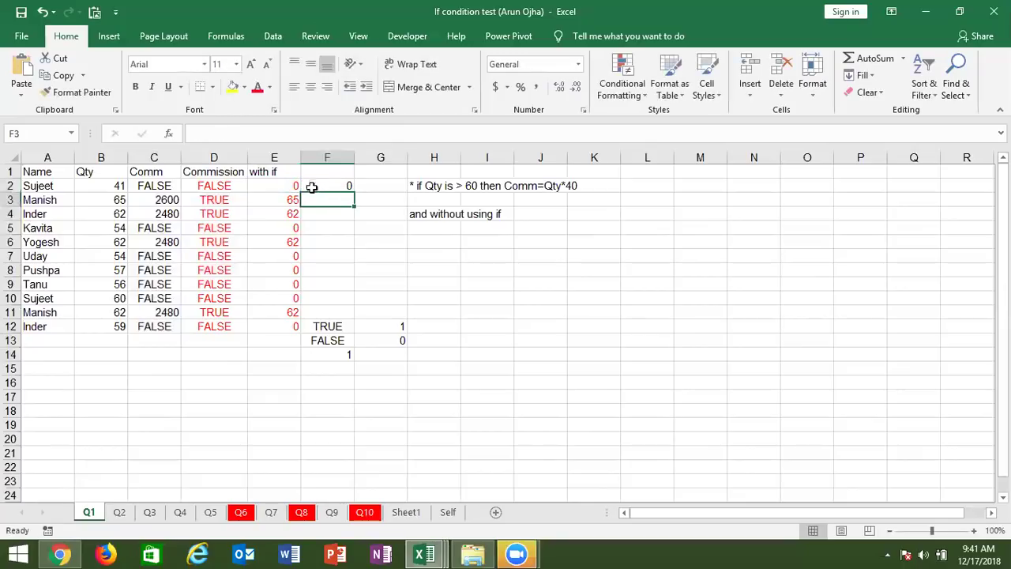
pyautogui.click(338, 181)
pyautogui.moveTo(354, 192); pyautogui.dragTo(350, 318)
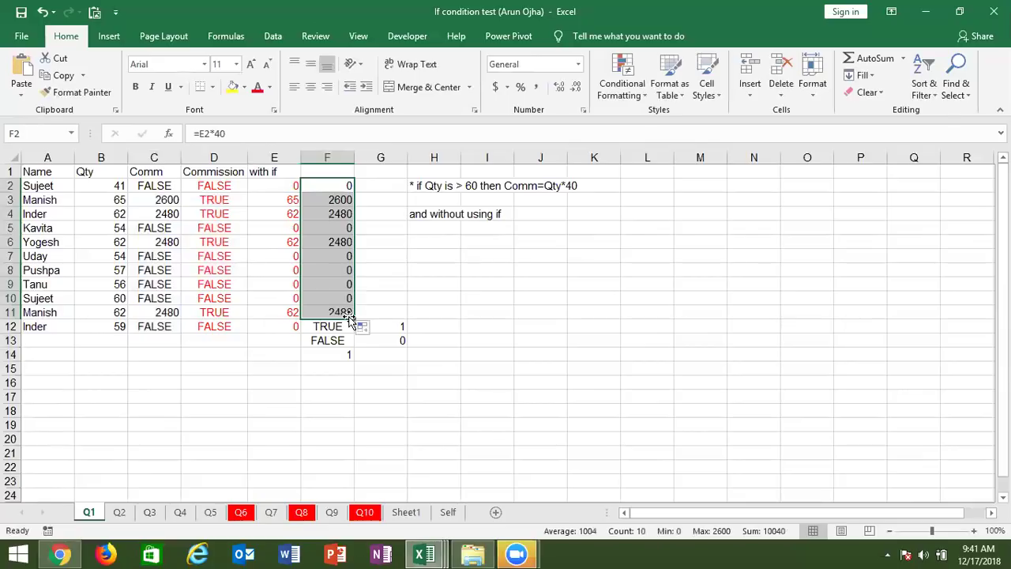
pyautogui.click(337, 214)
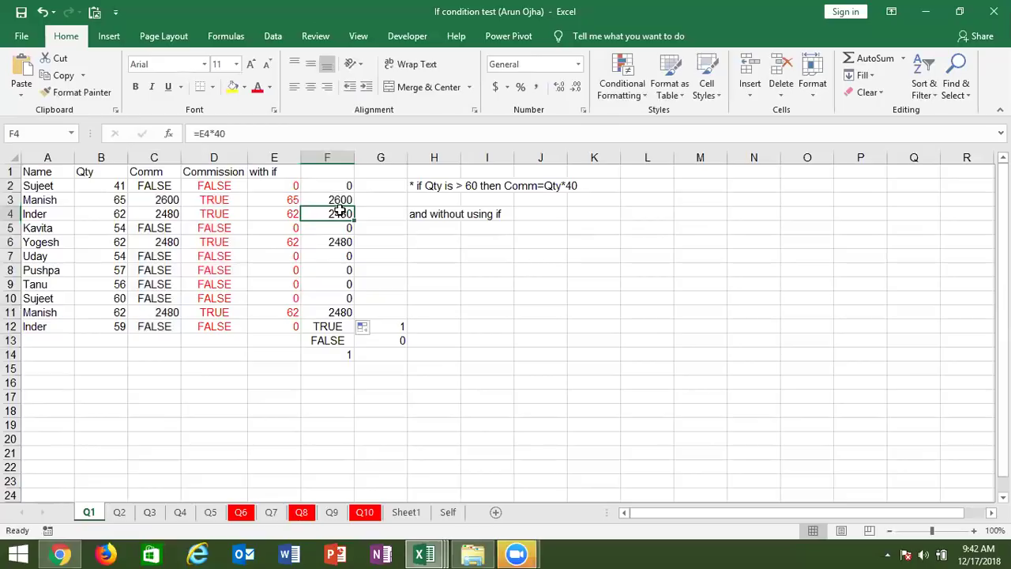
# On sheet Q2, enter =IF(B2>=40,"Pass","Fail") in C2 and copy it down to C11
pyautogui.click(119, 513)
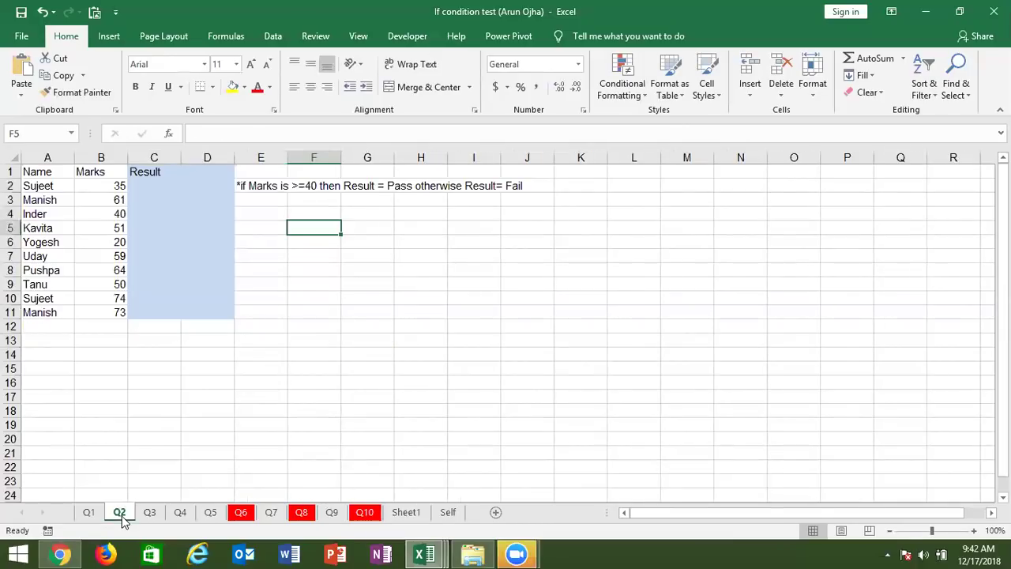
pyautogui.click(154, 187)
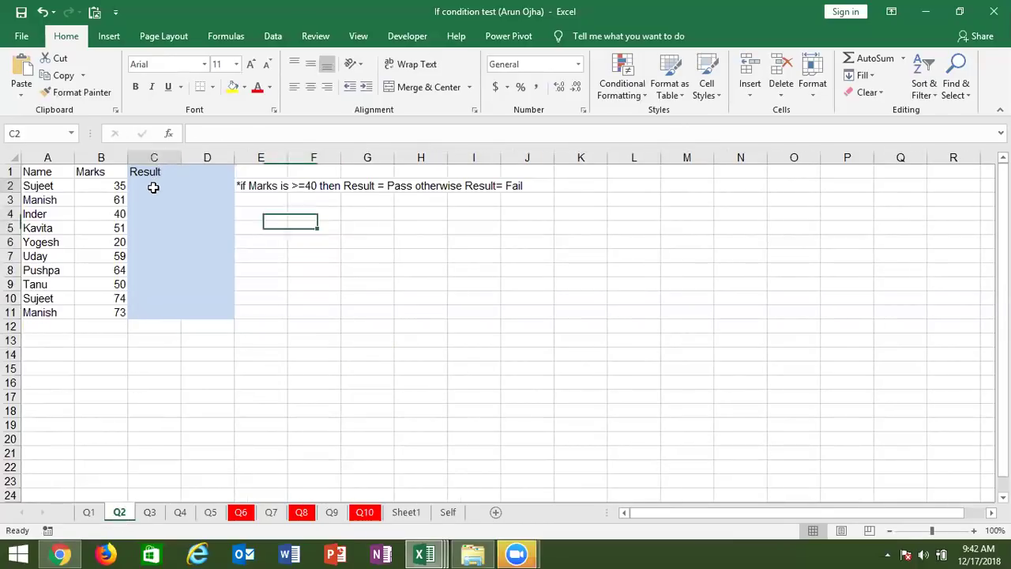
pyautogui.write('=if')
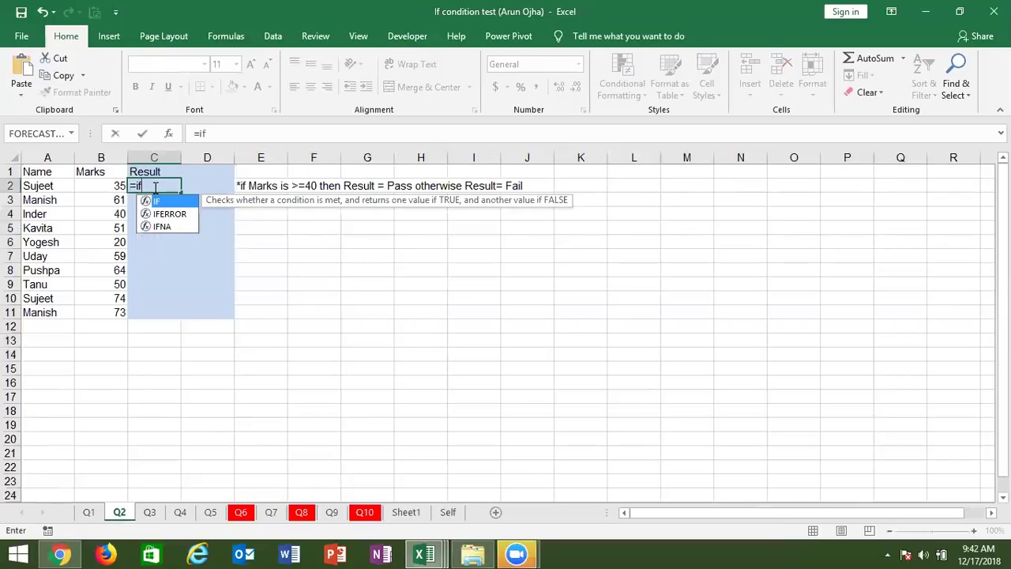
pyautogui.press('Tab')
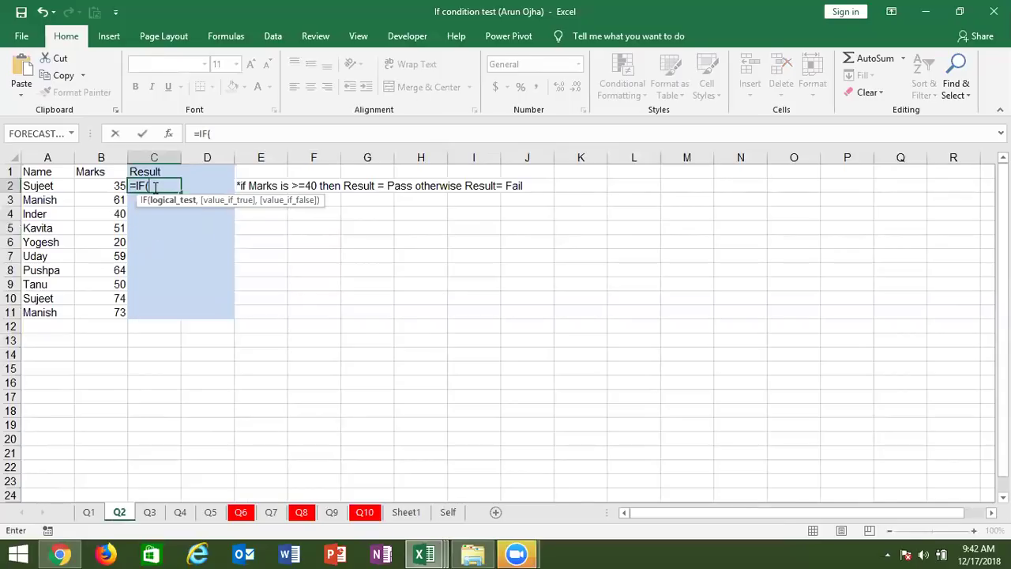
pyautogui.press('Left')
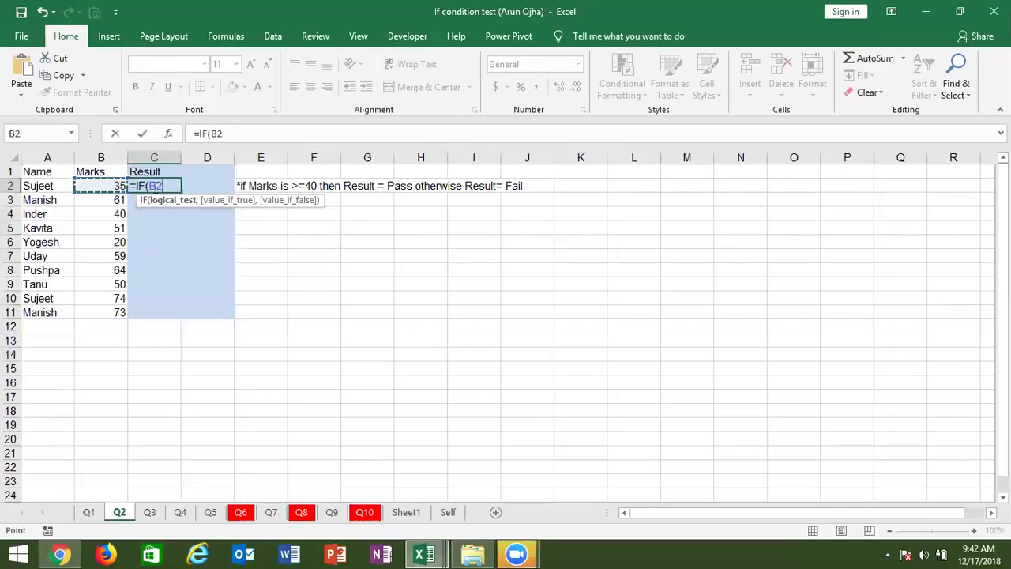
pyautogui.write('>=40,')
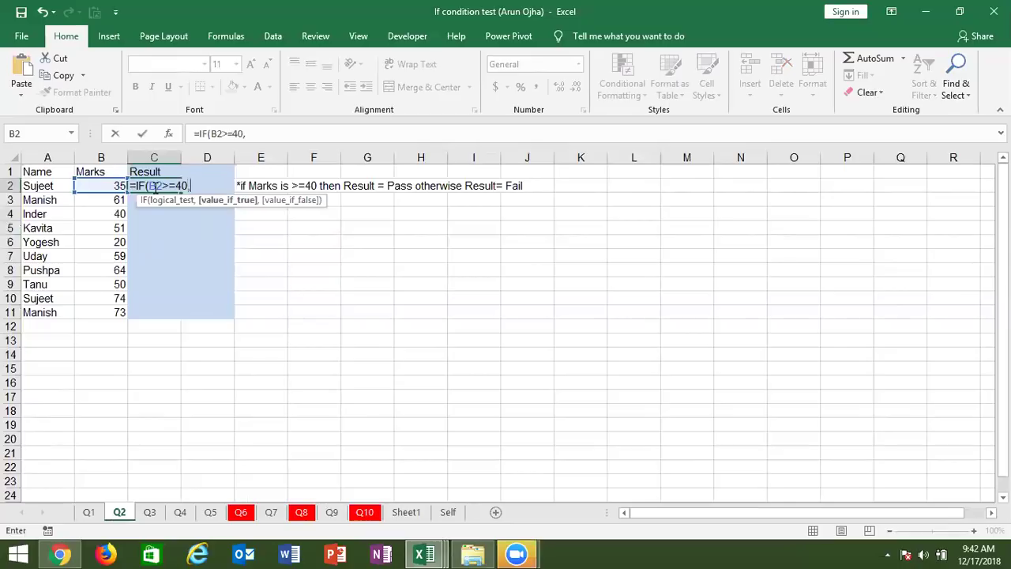
pyautogui.write('"')
pyautogui.write('Pass",')
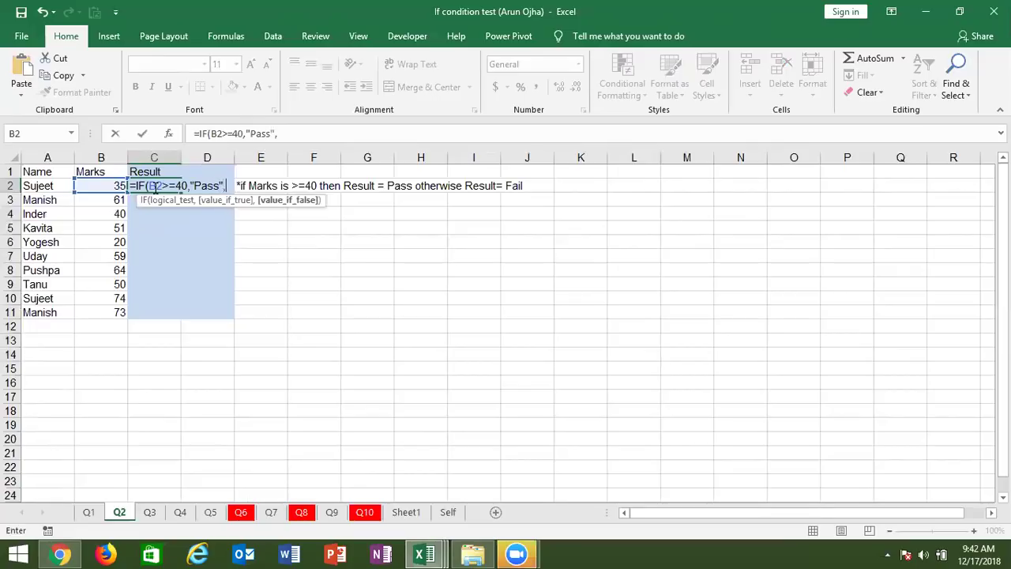
pyautogui.write('"')
pyautogui.write('Fail')
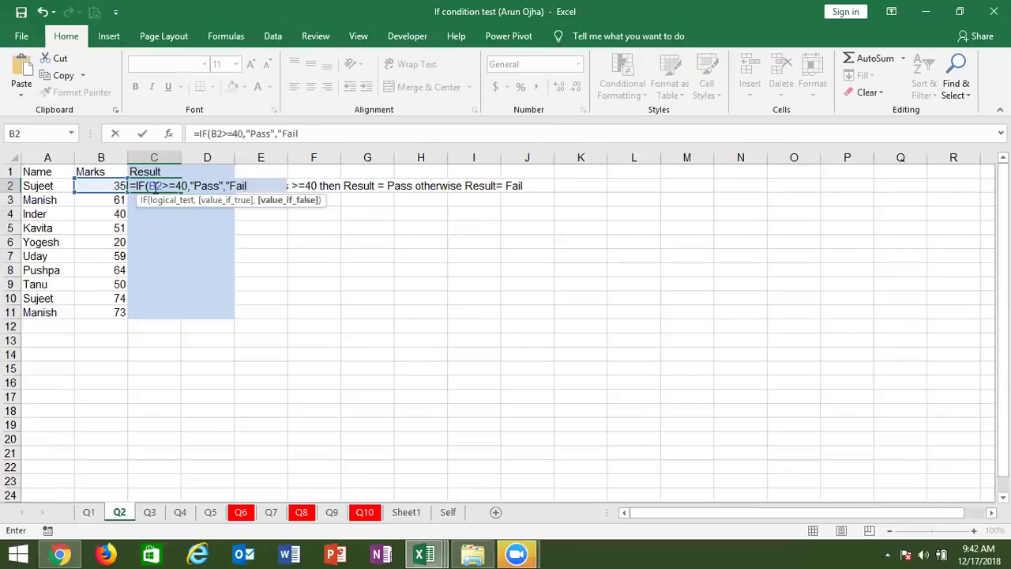
pyautogui.write('"')
pyautogui.press('Return')
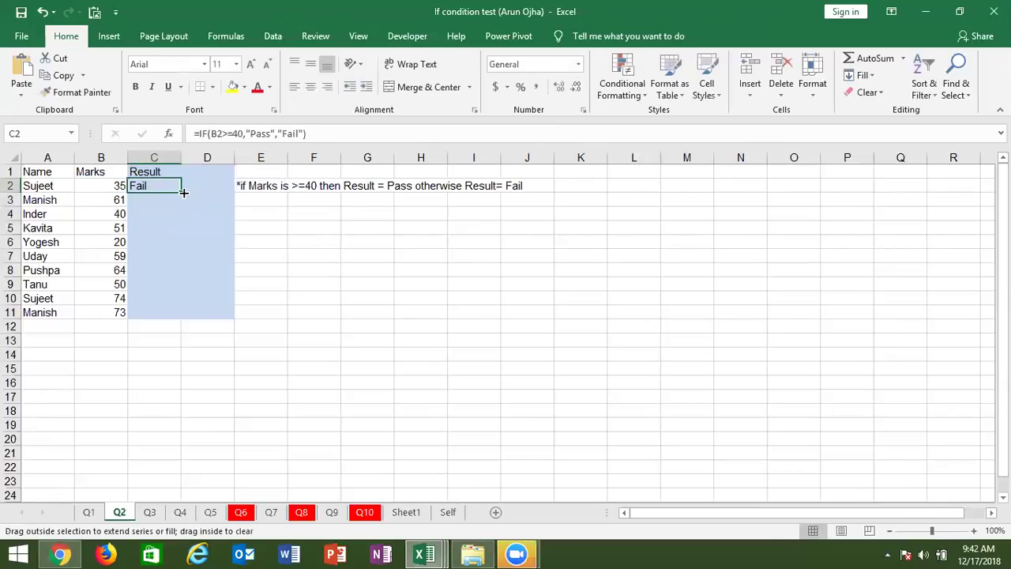
pyautogui.doubleClick(184, 191)
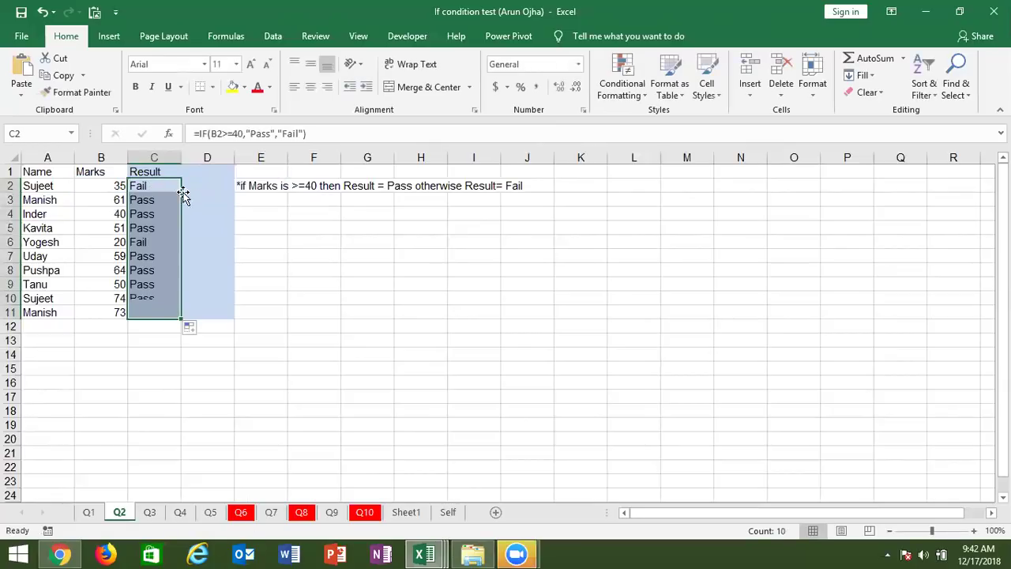
pyautogui.click(150, 511)
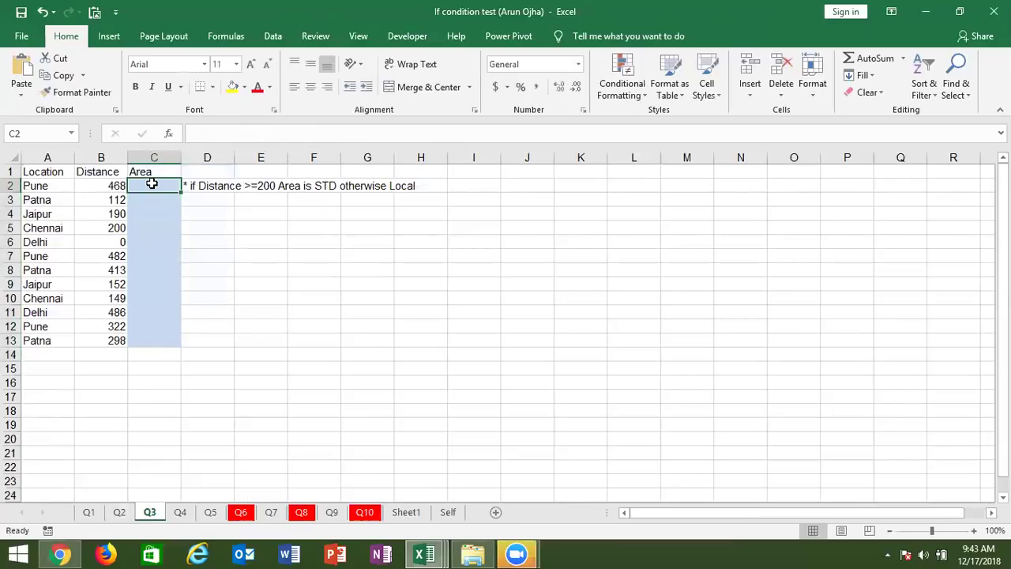
# Enter =IF(B2>=200,"STD","Local") in Q3's C2 and fill it down to C13
pyautogui.write('=if')
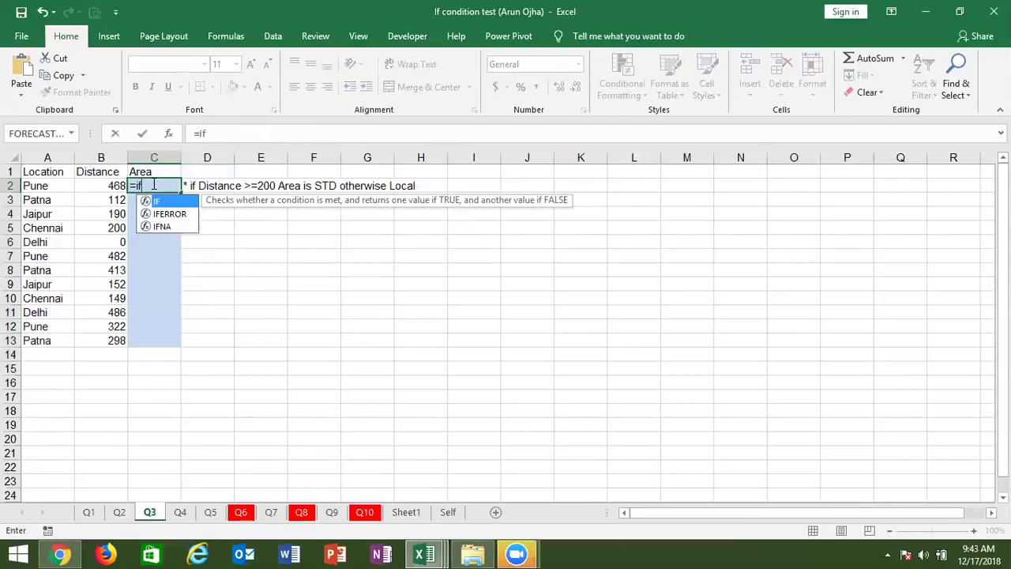
pyautogui.write('(')
pyautogui.press('Left')
pyautogui.write('>')
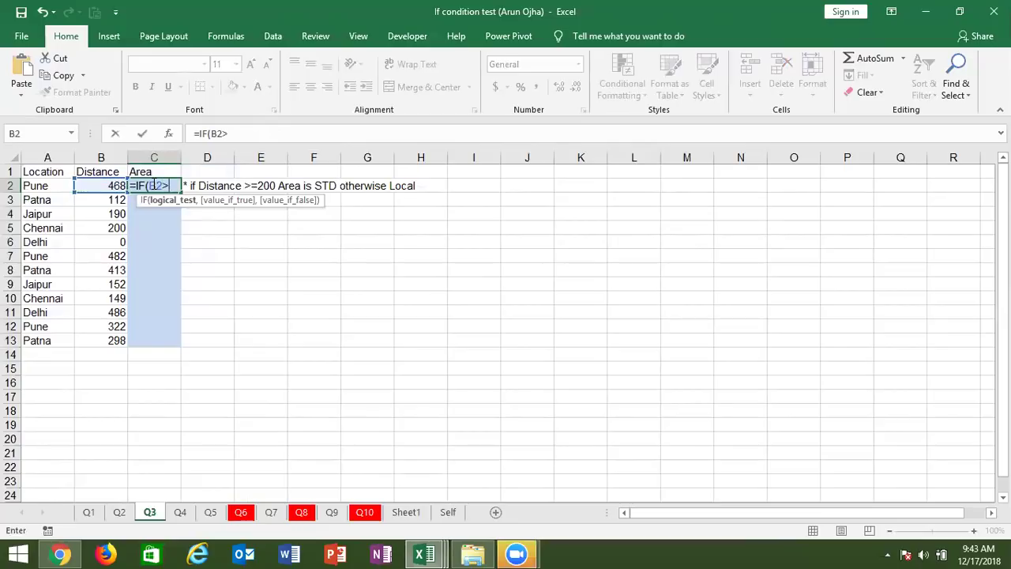
pyautogui.write('=200,"STD",')
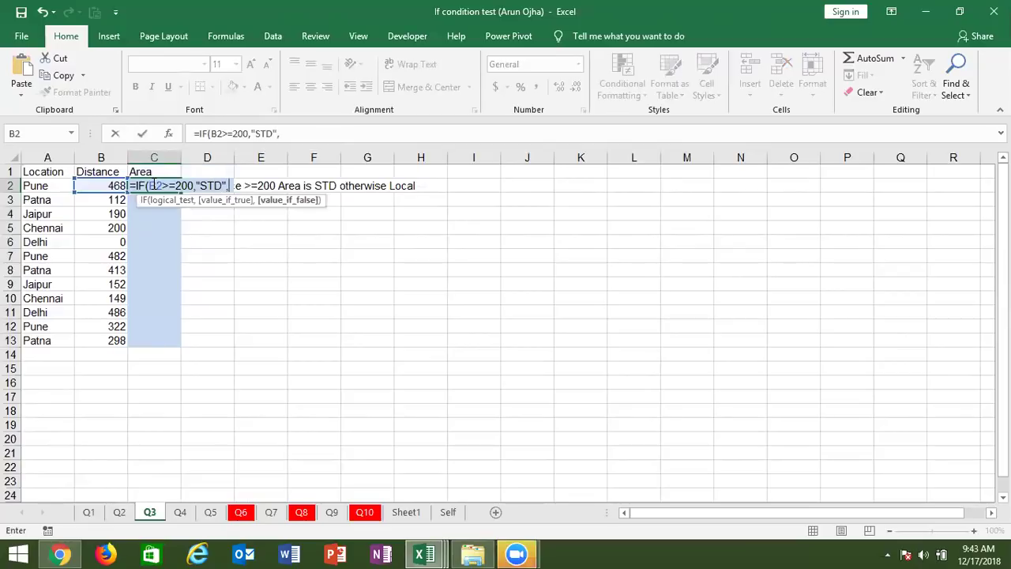
pyautogui.write('"')
pyautogui.write('Local")')
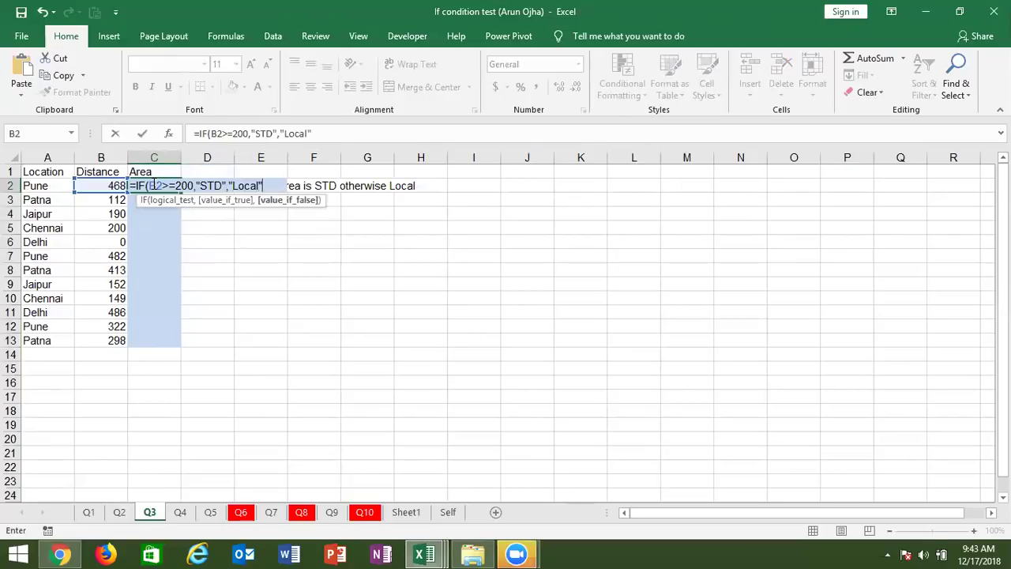
pyautogui.press('Return')
pyautogui.hotkey('shift', 'Return')
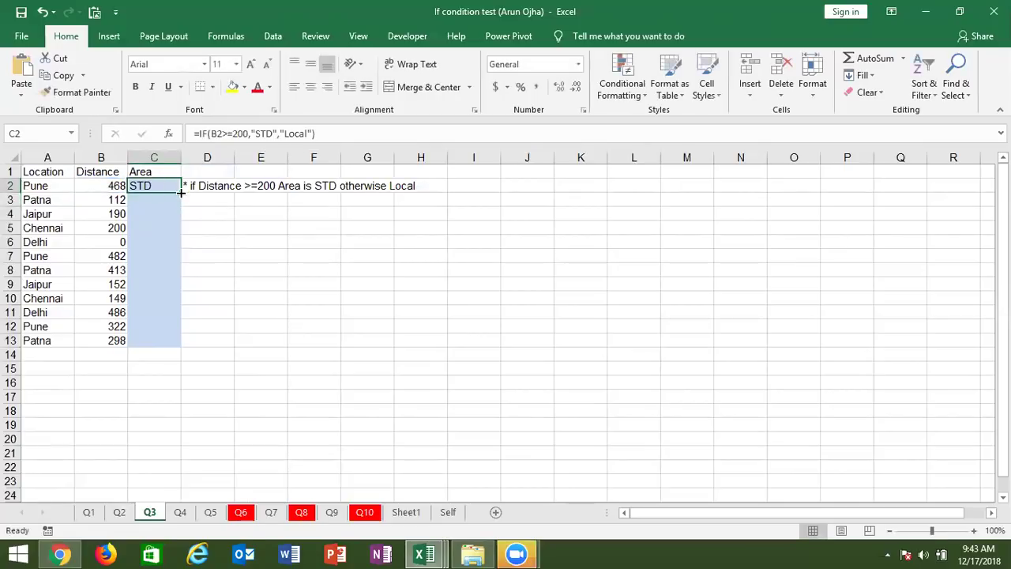
pyautogui.hotkey('ctrl', 'd')
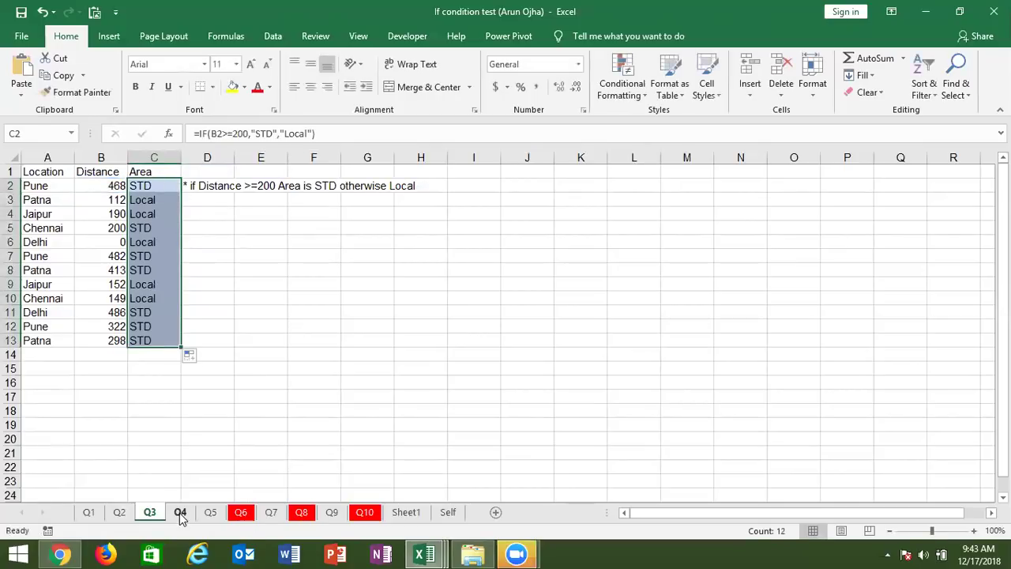
# On sheet Q4, fill TAX cells B2:B16 with =IF(A2>=500,A2*12%,A2*5%)
pyautogui.click(179, 512)
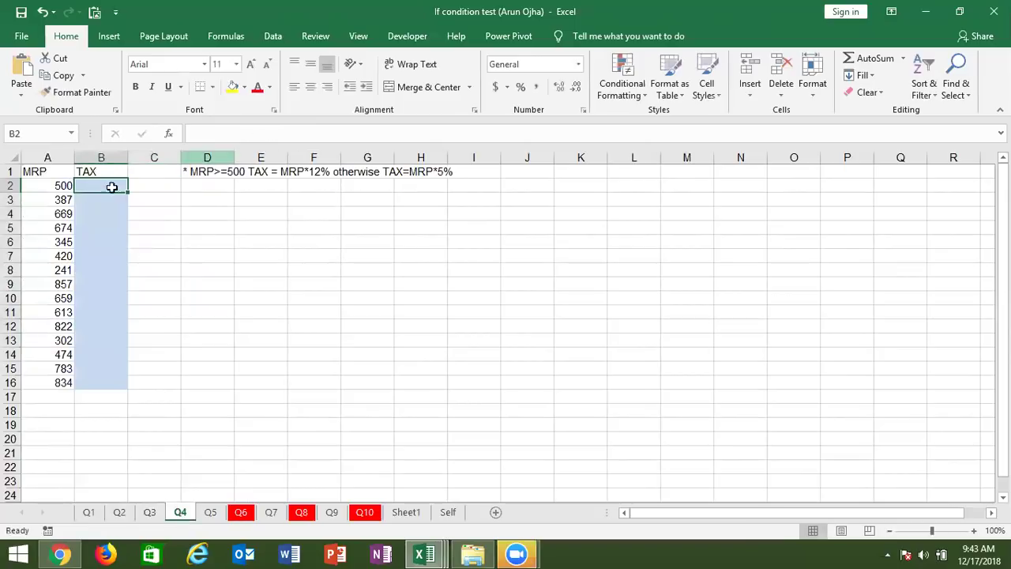
pyautogui.keyDown('ctrl'); pyautogui.click(55, 184); pyautogui.keyUp('ctrl')
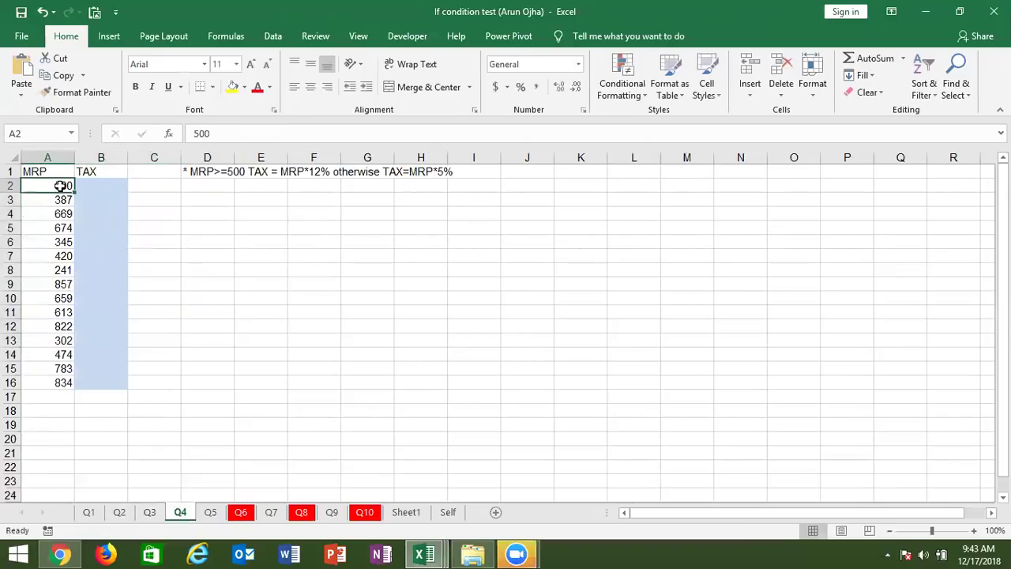
pyautogui.click(91, 183)
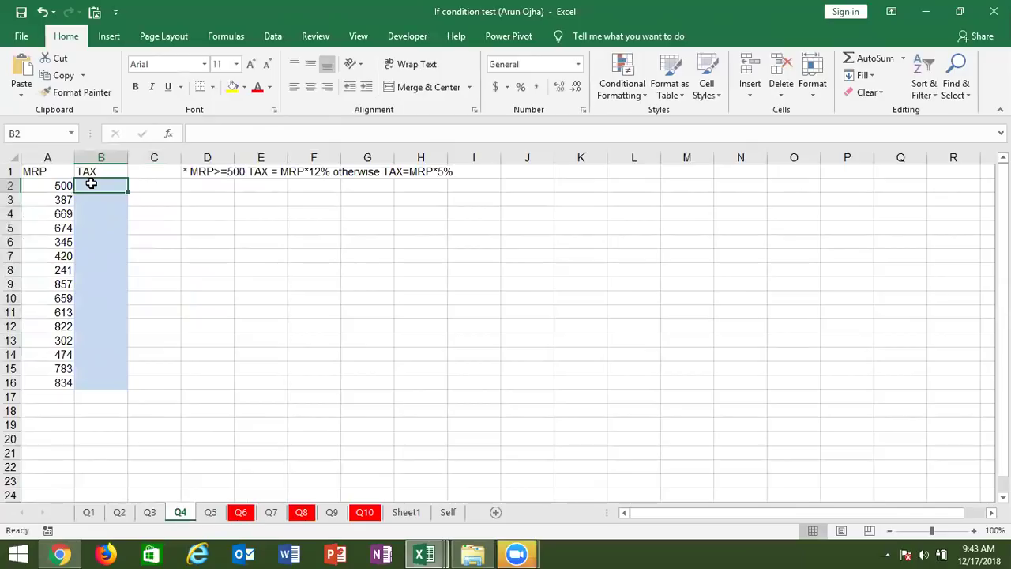
pyautogui.write('=')
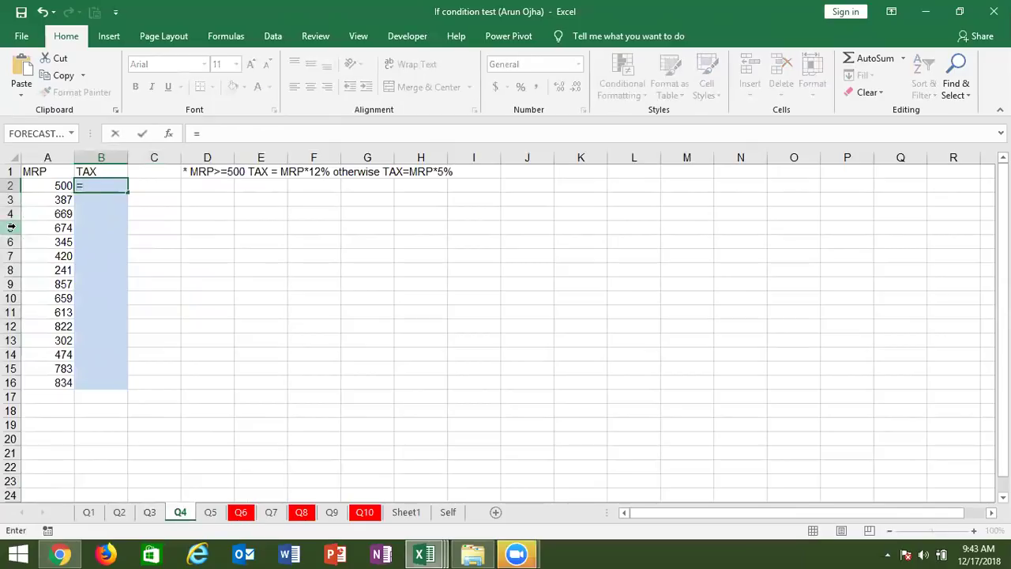
pyautogui.write('IF')
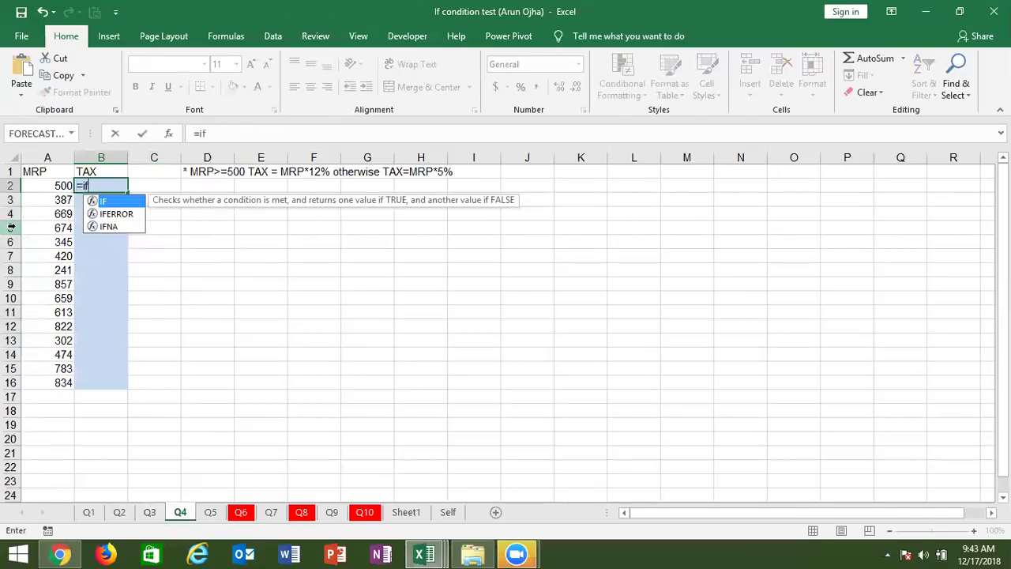
pyautogui.write('(')
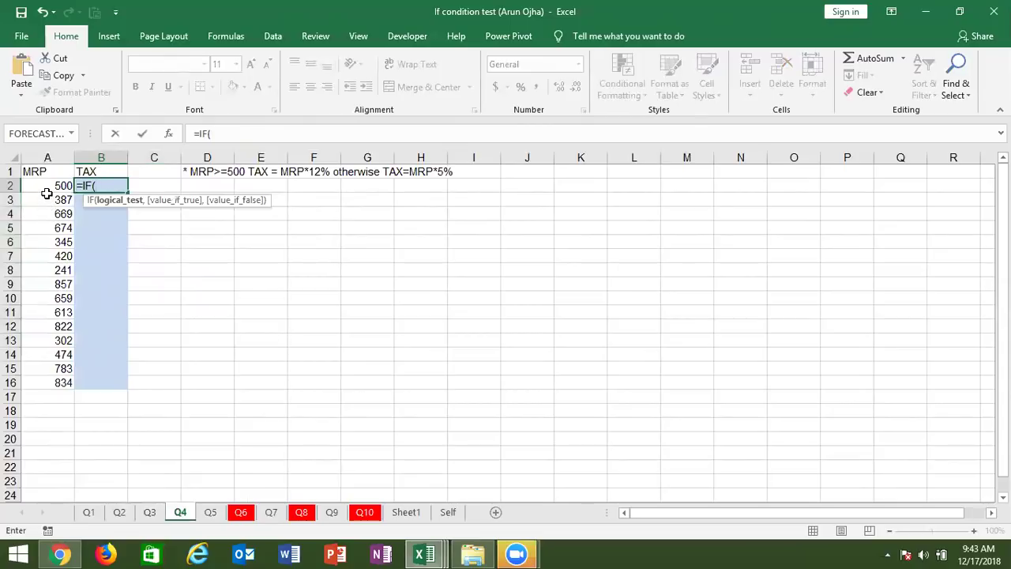
pyautogui.click(47, 185)
pyautogui.write('>=500')
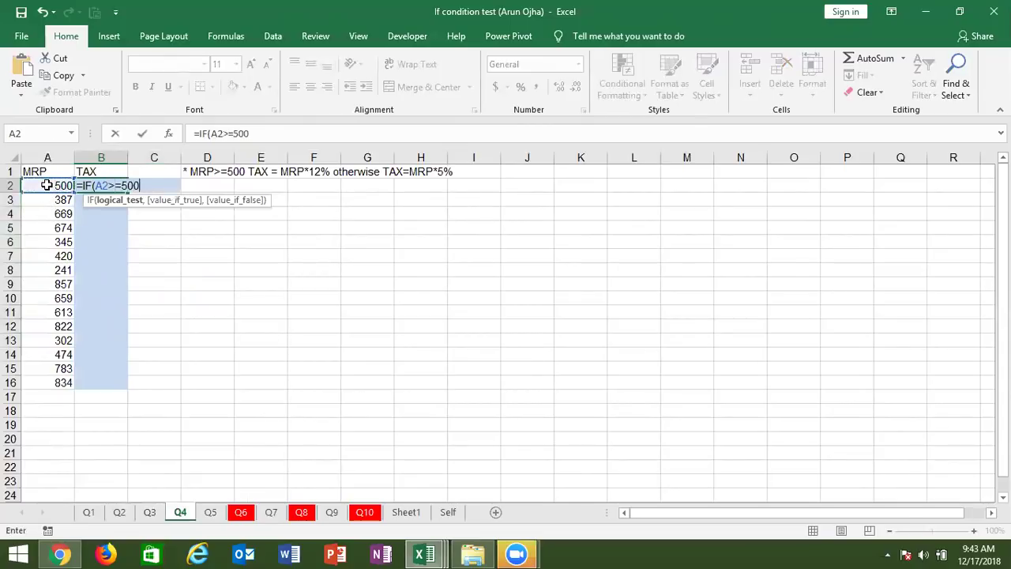
pyautogui.write(',')
pyautogui.click(47, 185)
pyautogui.write('*1')
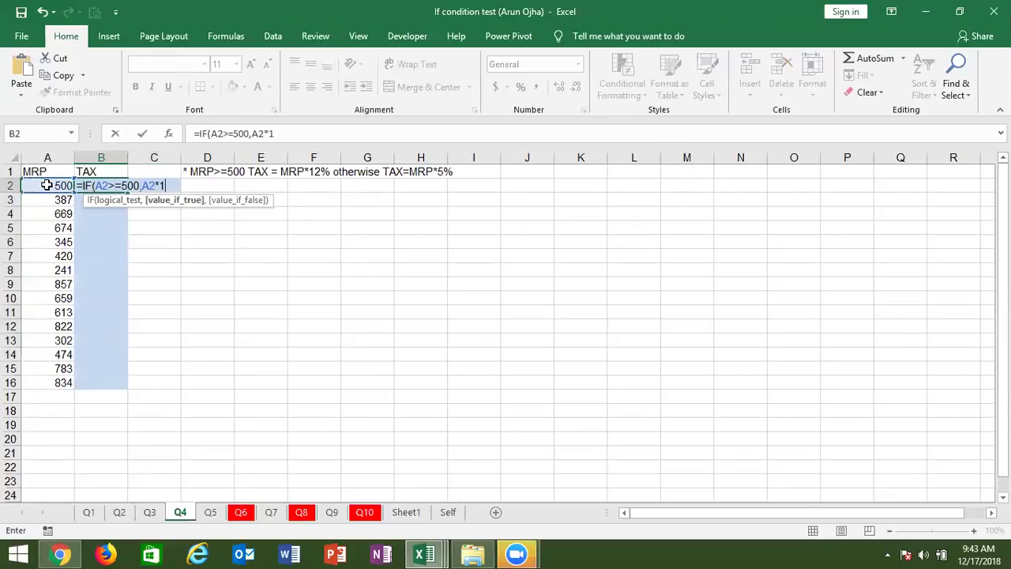
pyautogui.write('2')
pyautogui.write('%,')
pyautogui.click(46, 185)
pyautogui.write('*5%')
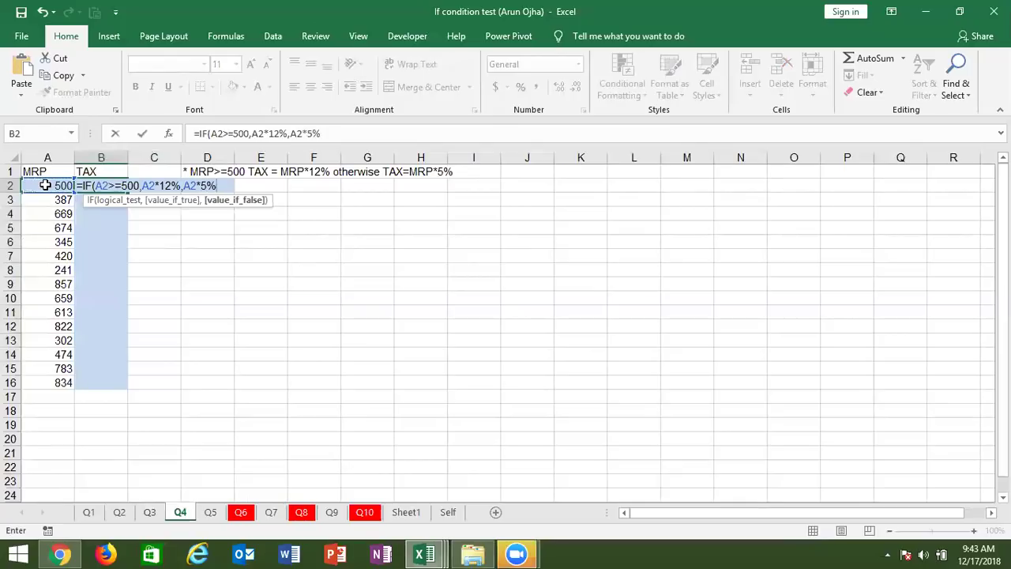
pyautogui.press('Return')
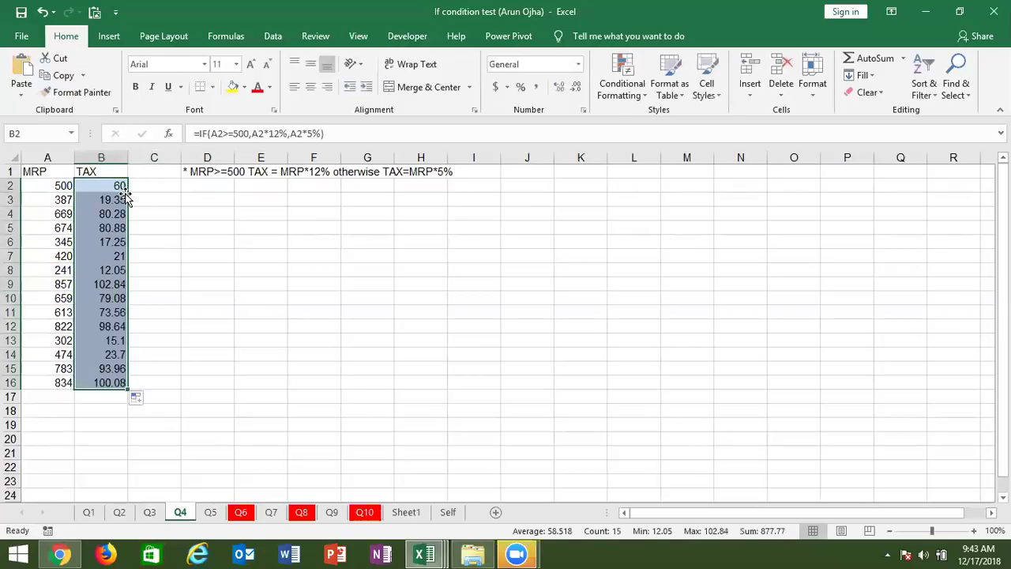
# On sheet Q5, enter =IF(A2>D1,"OT","NT") in B2, comparing against the 22:00 cutoff
pyautogui.click(211, 513)
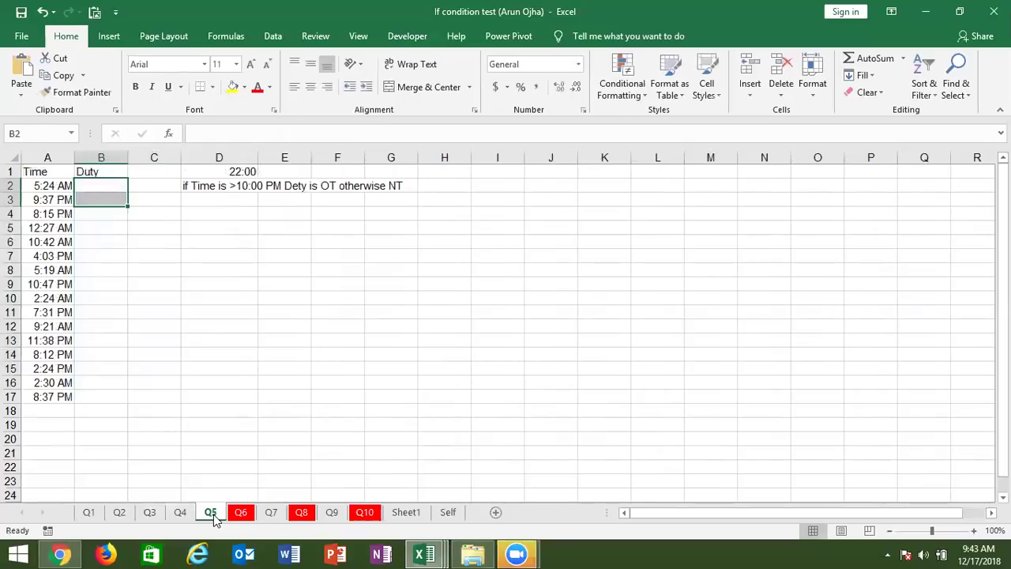
pyautogui.write('=if')
pyautogui.press('Tab')
pyautogui.press('Left')
pyautogui.write('>10:')
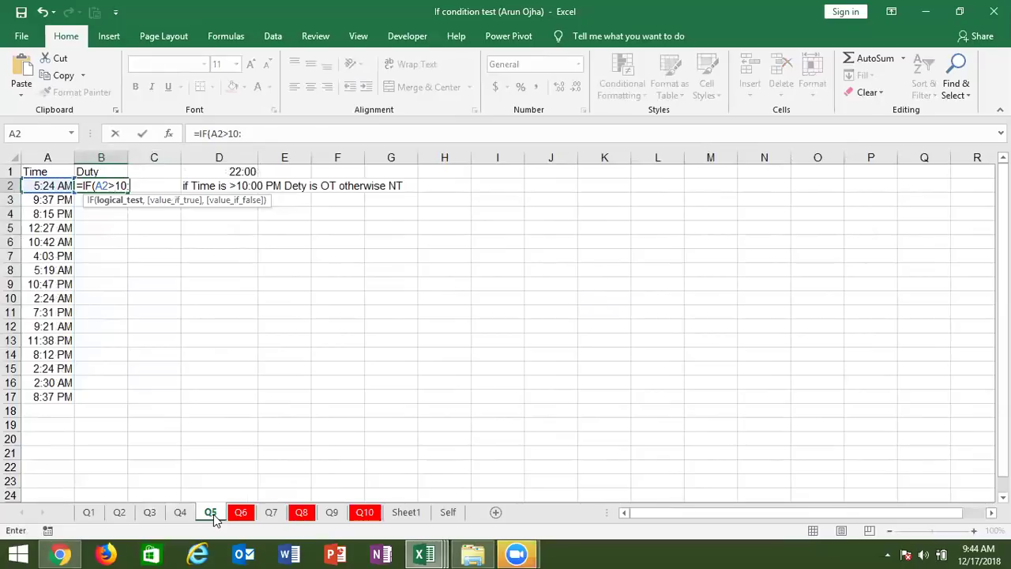
pyautogui.write('00 ')
pyautogui.write('PM')
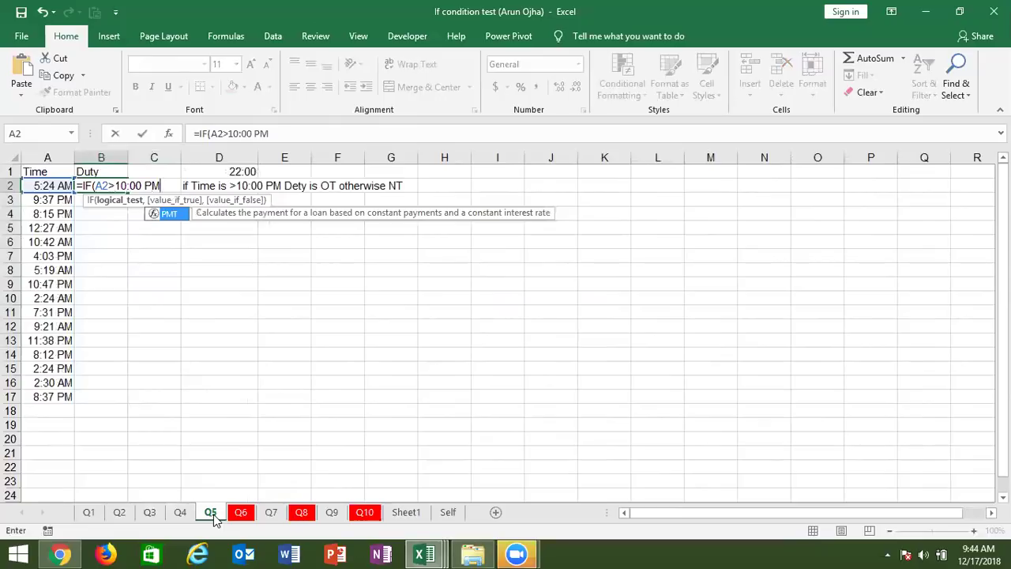
pyautogui.press('BackSpace')
pyautogui.press('BackSpace')
pyautogui.press('BackSpace')
pyautogui.press('BackSpace')
pyautogui.press('BackSpace')
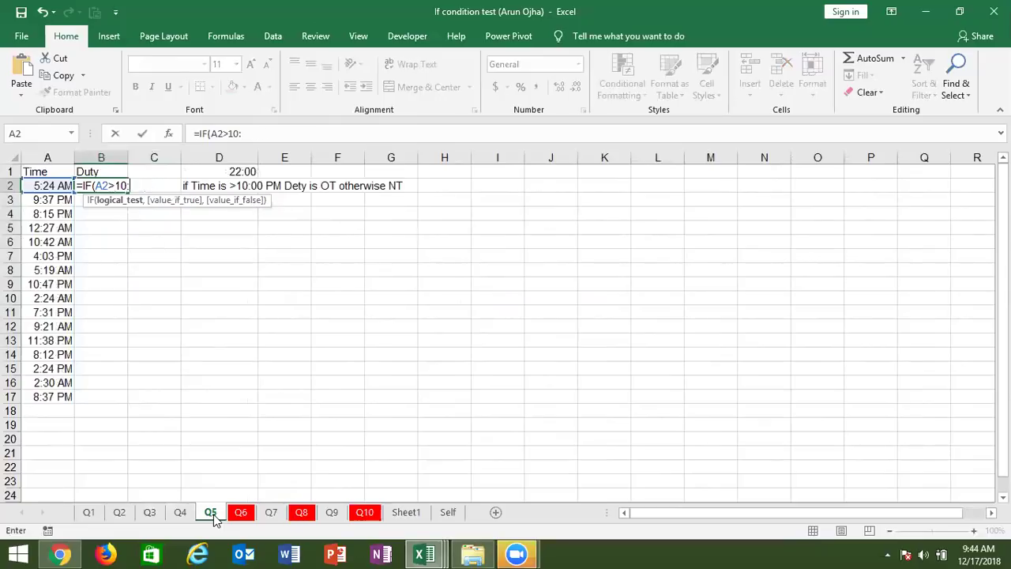
pyautogui.press('BackSpace')
pyautogui.press('BackSpace')
pyautogui.press('BackSpace')
pyautogui.click(215, 171)
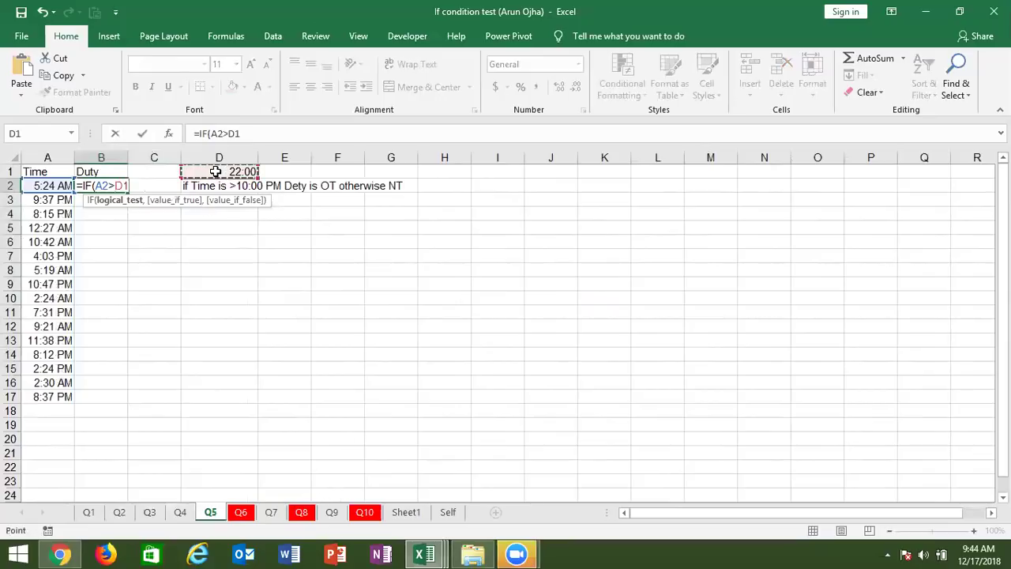
pyautogui.write(',"OT"m')
pyautogui.press('BackSpace')
pyautogui.write(',"NT")')
pyautogui.press('Return')
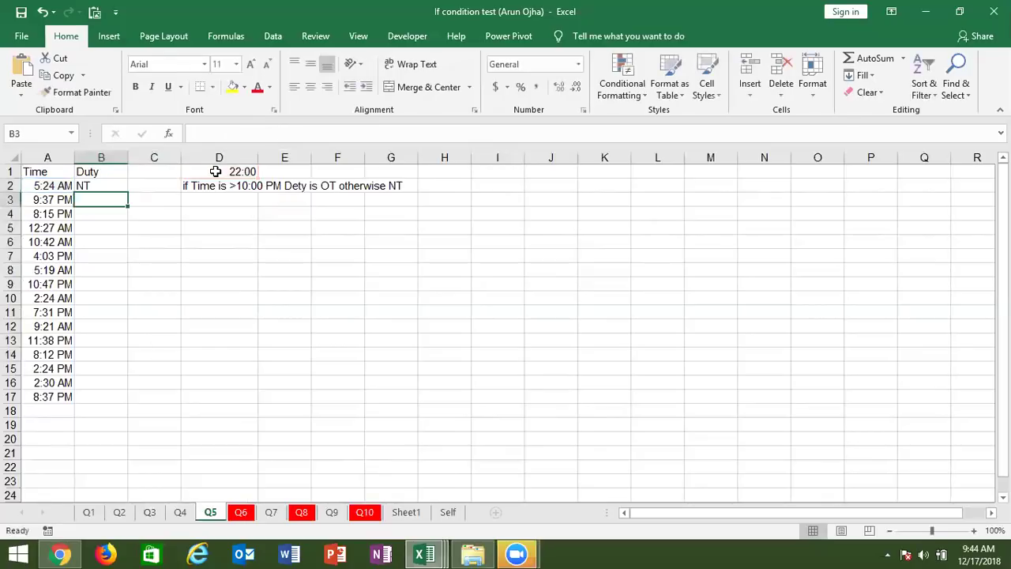
# Enter =IF(A3>TIME(22,0,0),"OT","NT") in B3, accepting Excel's suggested correction
pyautogui.write('=if')
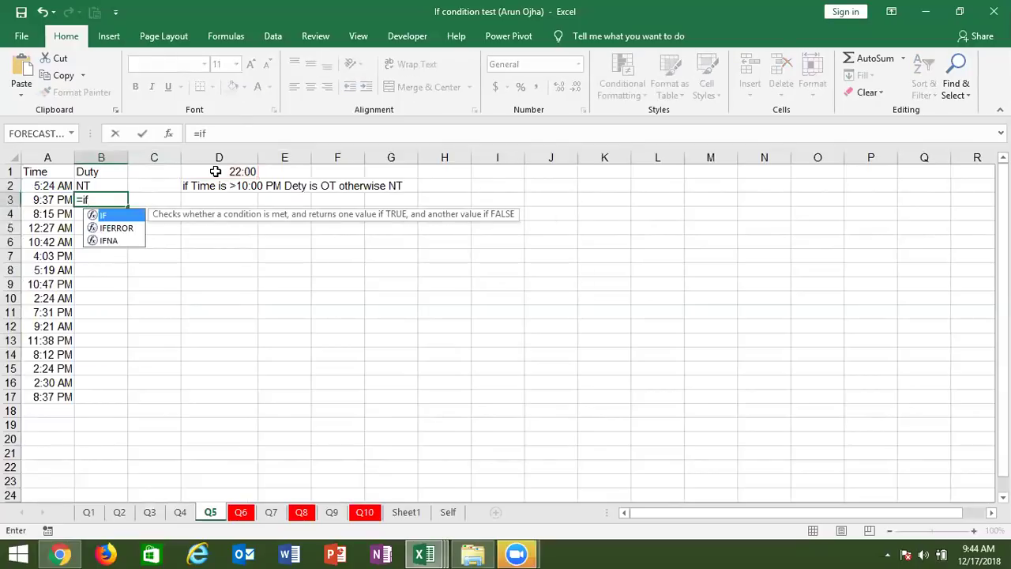
pyautogui.press('Tab')
pyautogui.write('A3>')
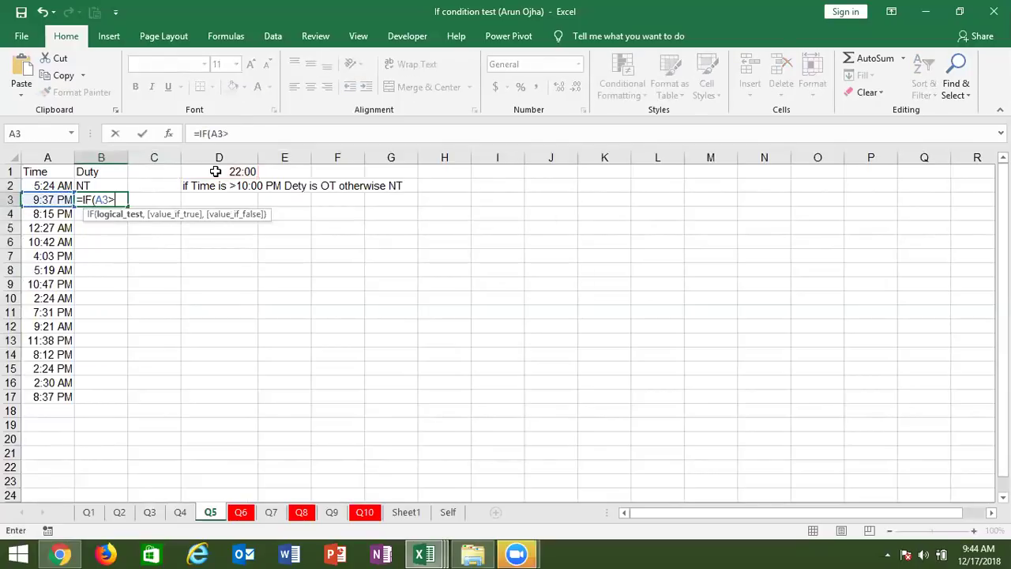
pyautogui.write('tim')
pyautogui.press('Tab')
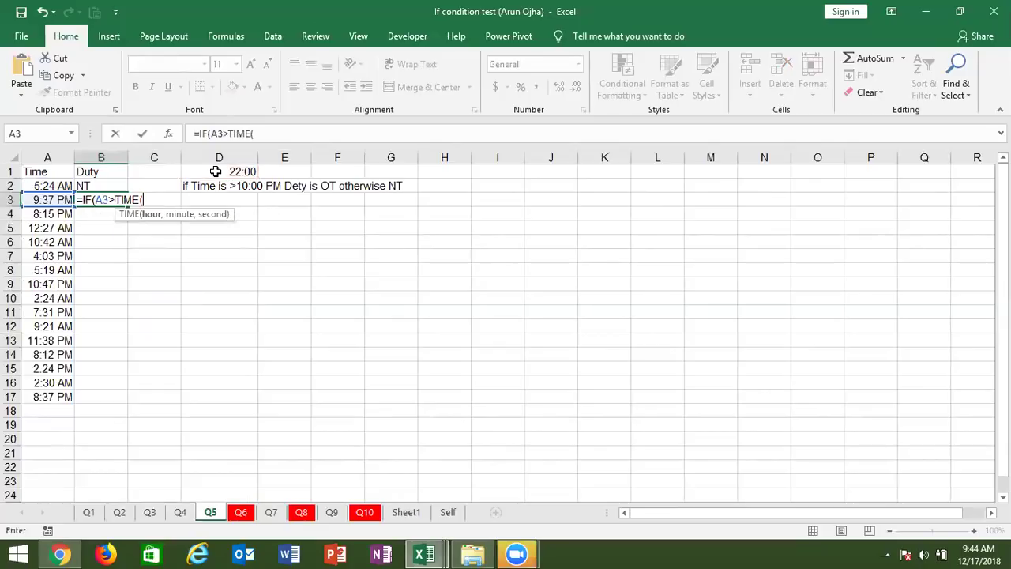
pyautogui.write('22,00,00')
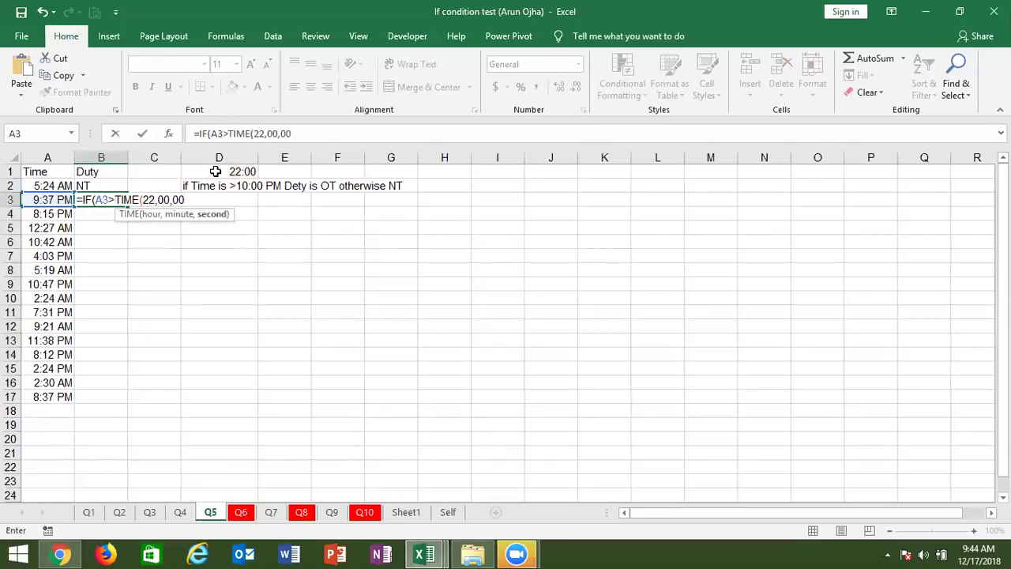
pyautogui.write('),"OT')
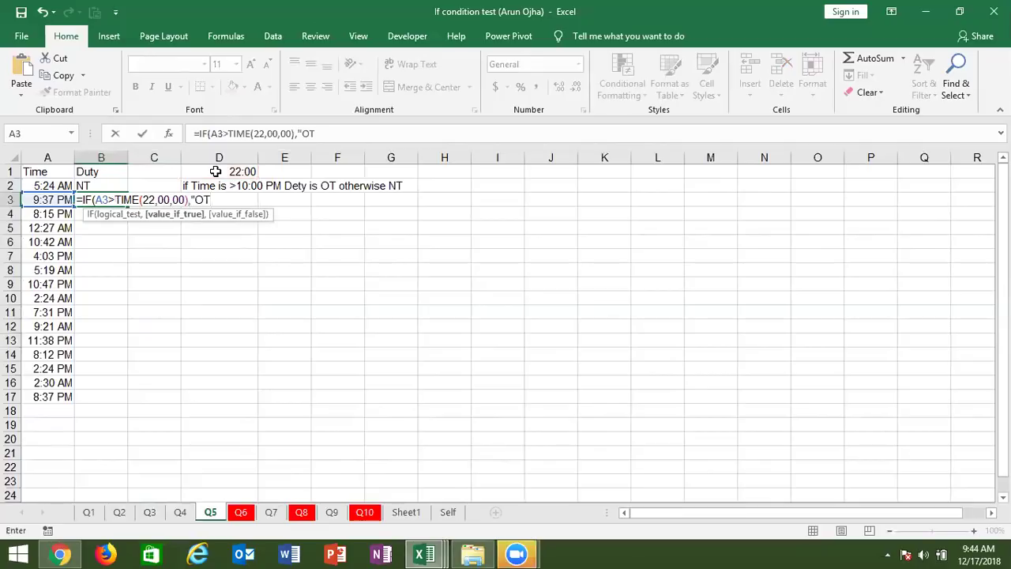
pyautogui.write('",')
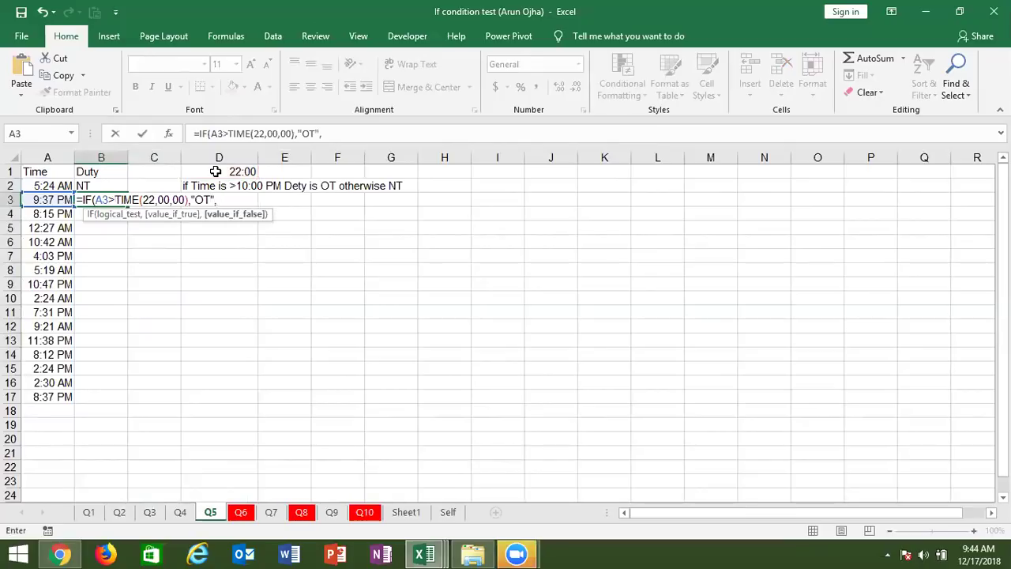
pyautogui.write('"NT"')
pyautogui.press('Return')
pyautogui.press('Return')
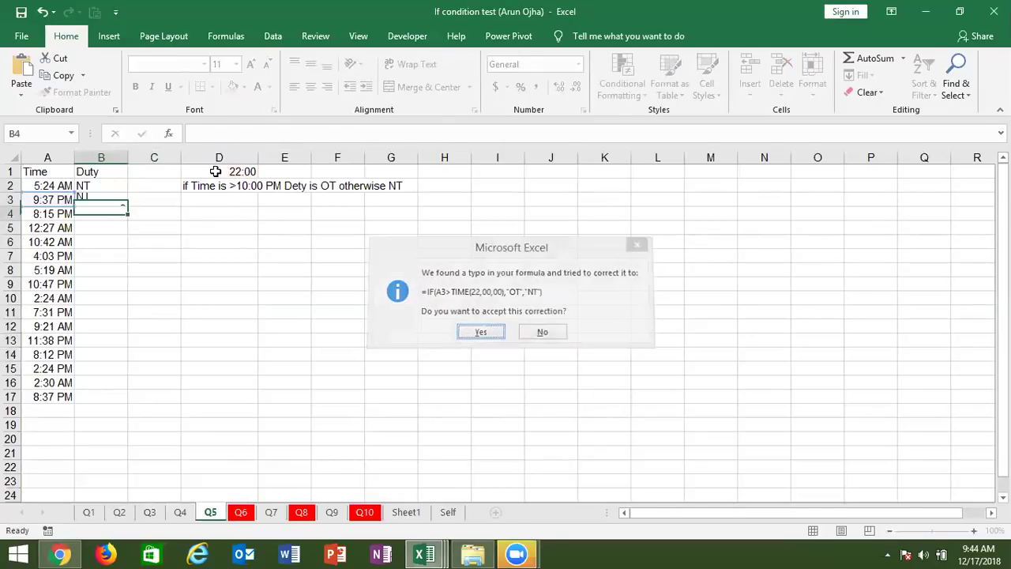
pyautogui.click(243, 512)
pyautogui.click(441, 215)
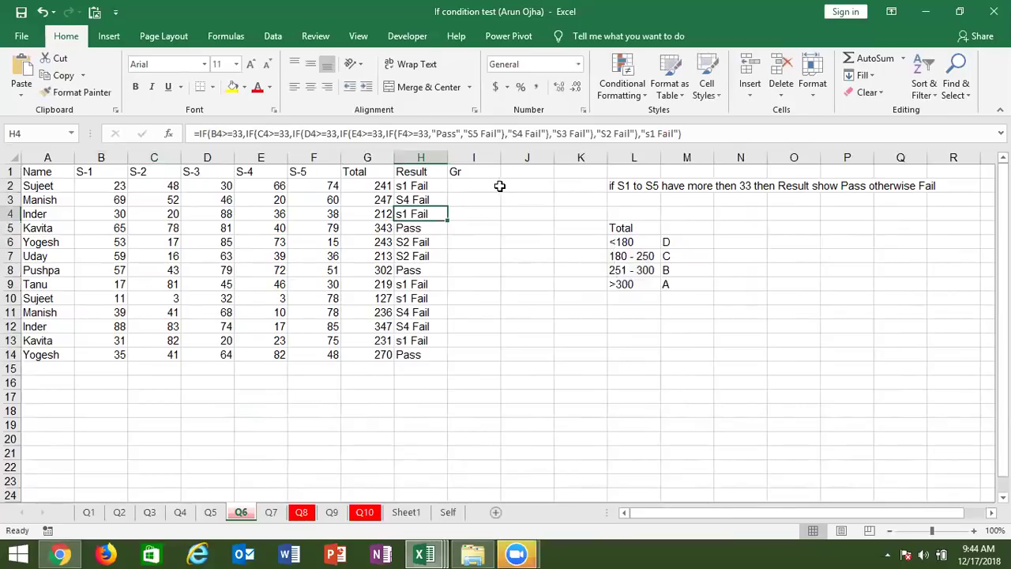
pyautogui.click(417, 186)
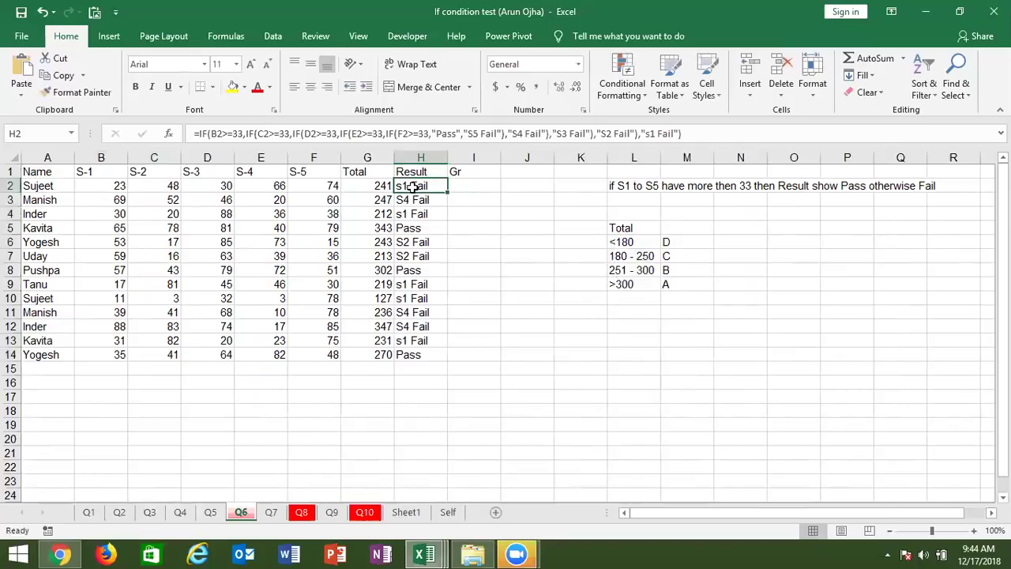
pyautogui.doubleClick(413, 187)
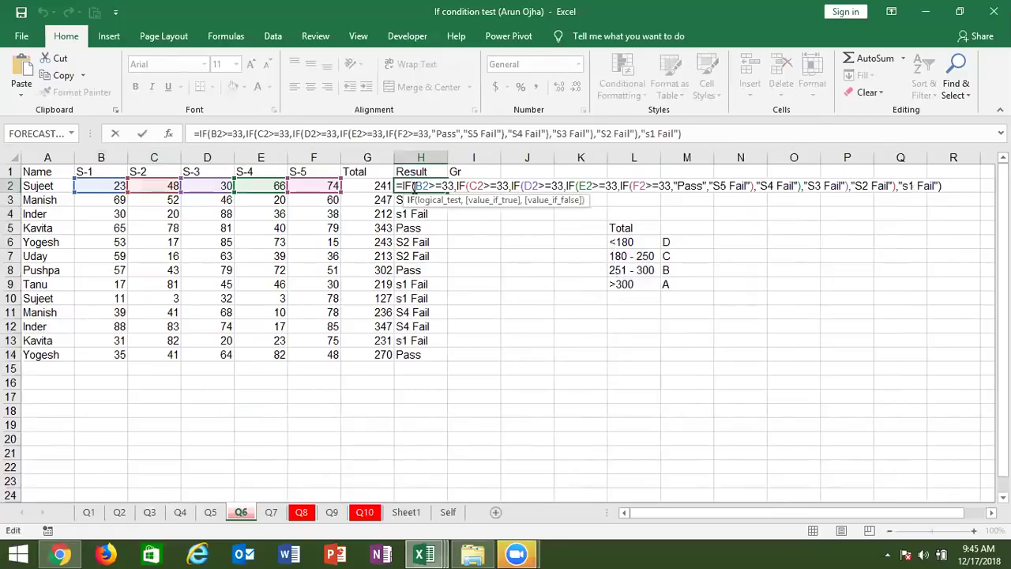
pyautogui.press('Escape')
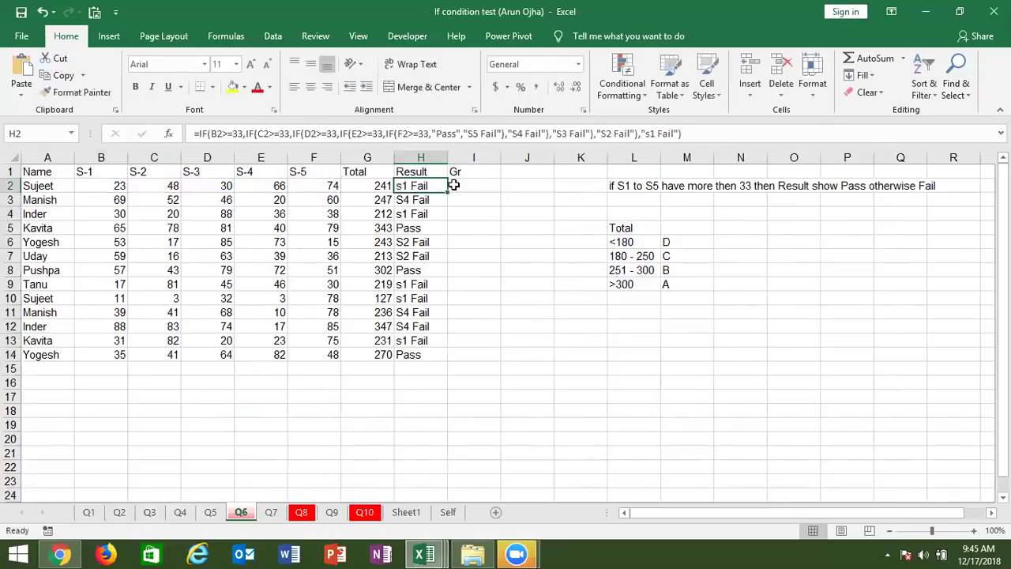
pyautogui.click(459, 185)
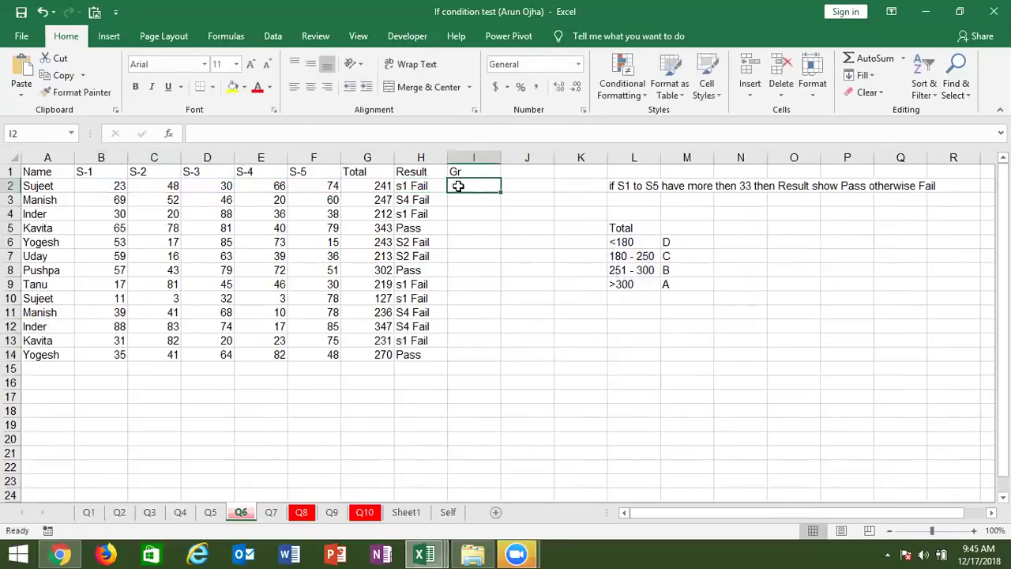
pyautogui.write('=i')
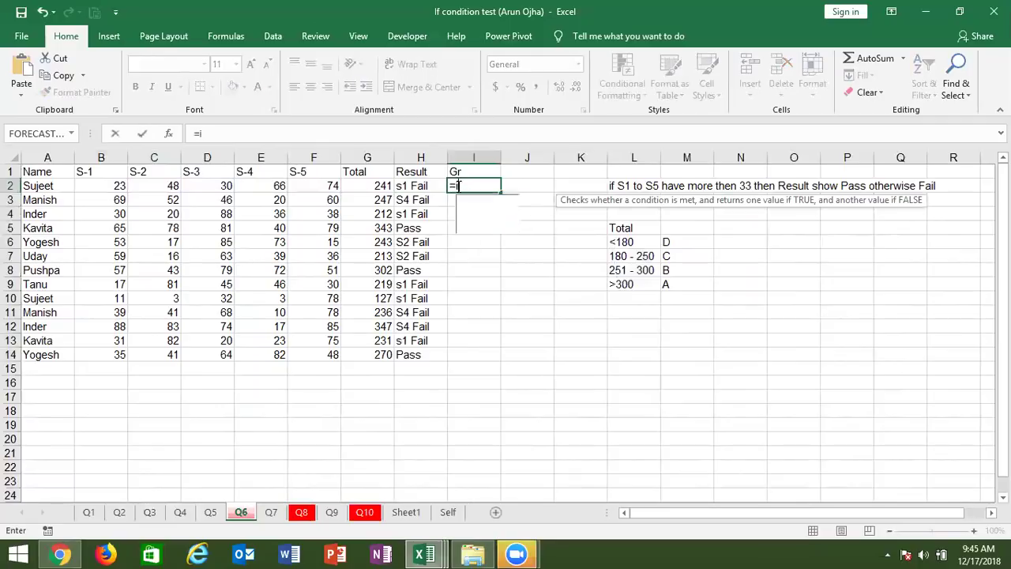
pyautogui.write('f(and')
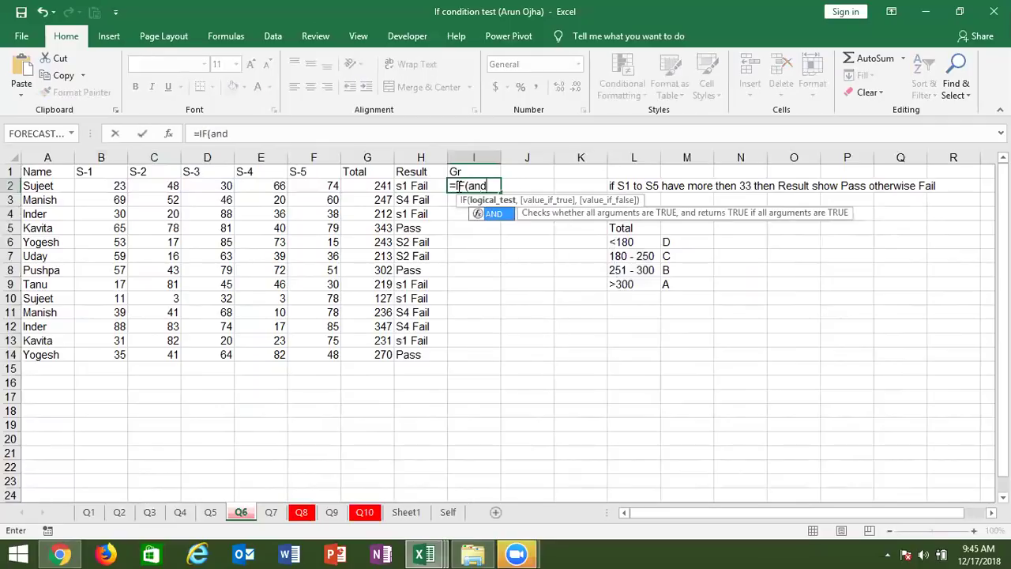
pyautogui.write('(')
pyautogui.press('Escape')
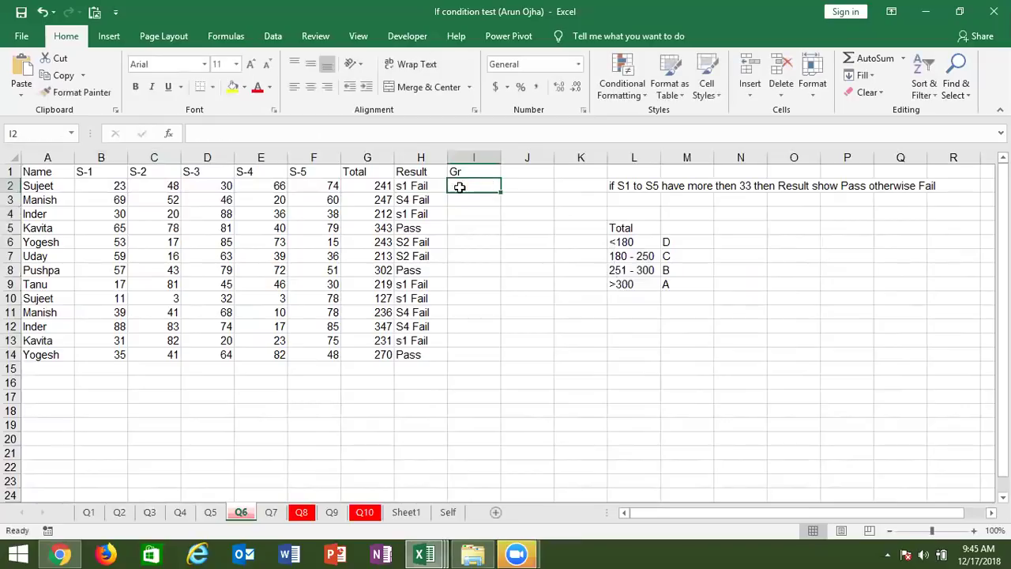
pyautogui.click(652, 243)
pyautogui.moveTo(665, 247); pyautogui.dragTo(668, 278)
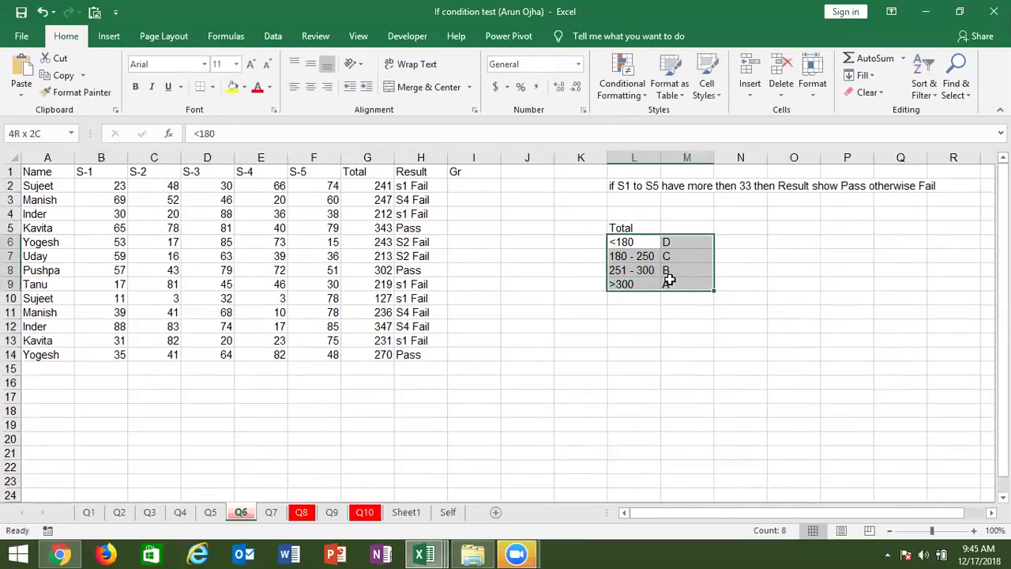
pyautogui.moveTo(407, 190); pyautogui.dragTo(426, 349)
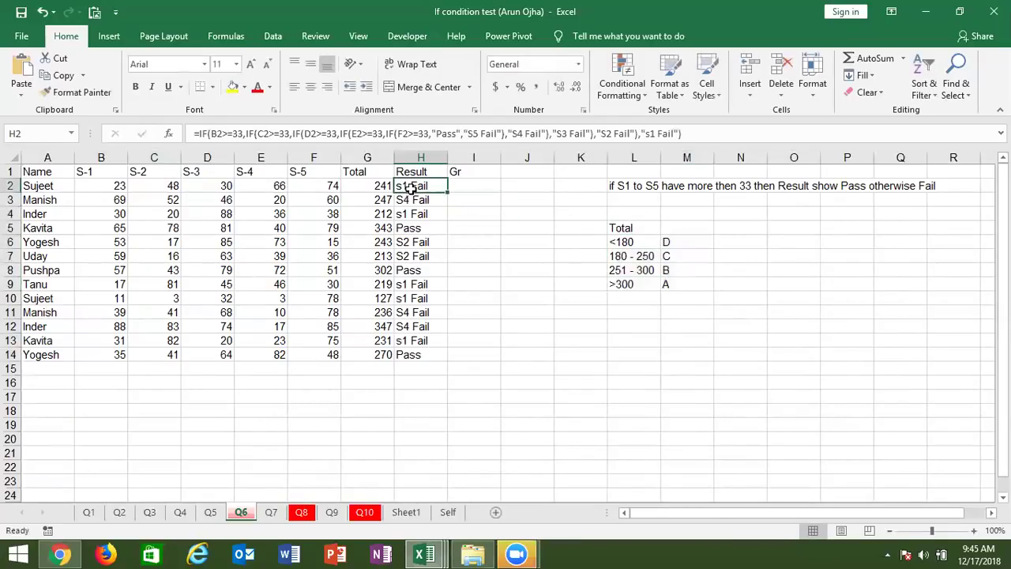
pyautogui.moveTo(653, 242); pyautogui.dragTo(662, 284)
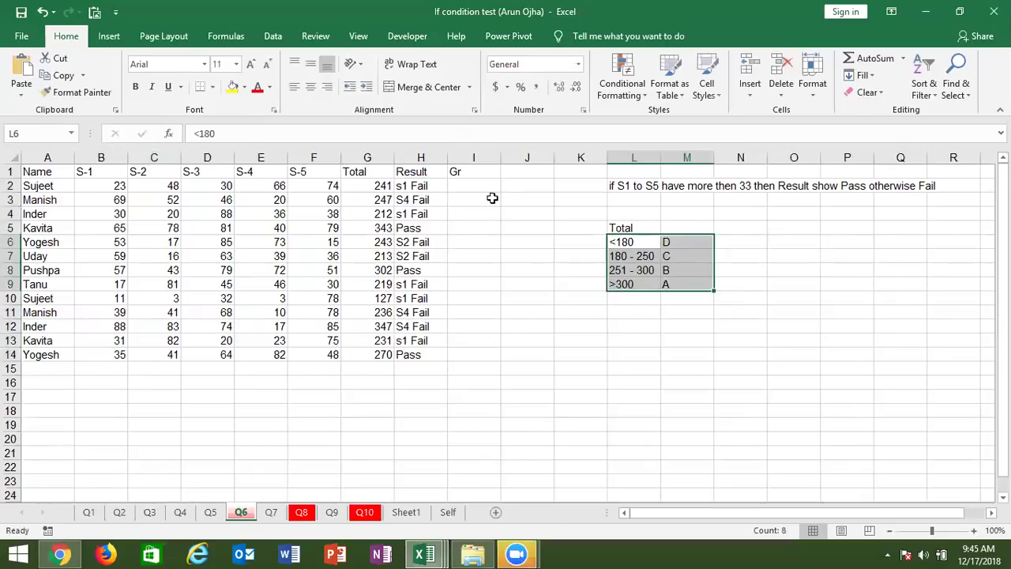
# Start I2's nested IF: when H2 is "Pass", totals up to 180 in G2 get grade D
pyautogui.click(456, 185)
pyautogui.write('=')
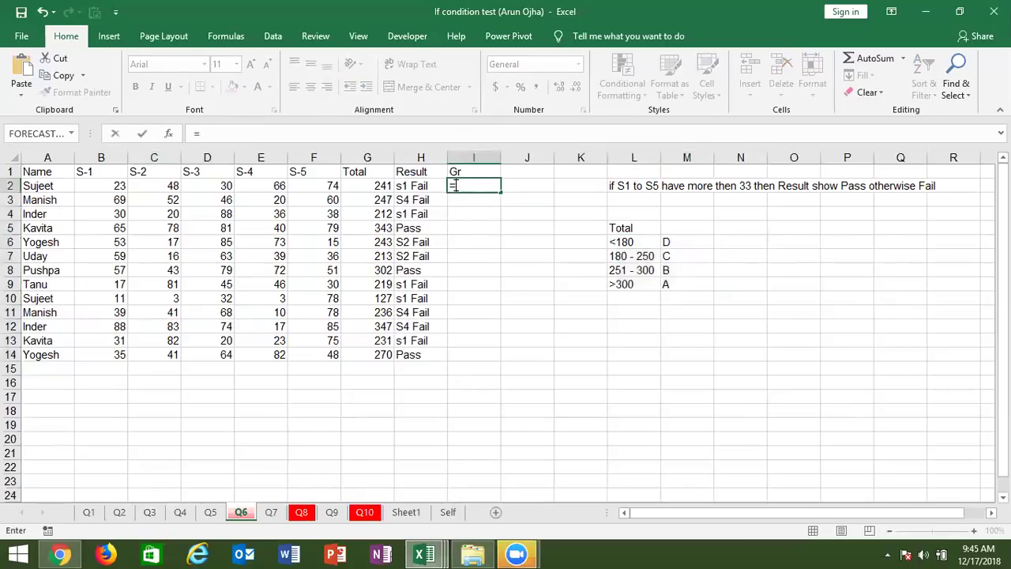
pyautogui.write('i')
pyautogui.press('Tab')
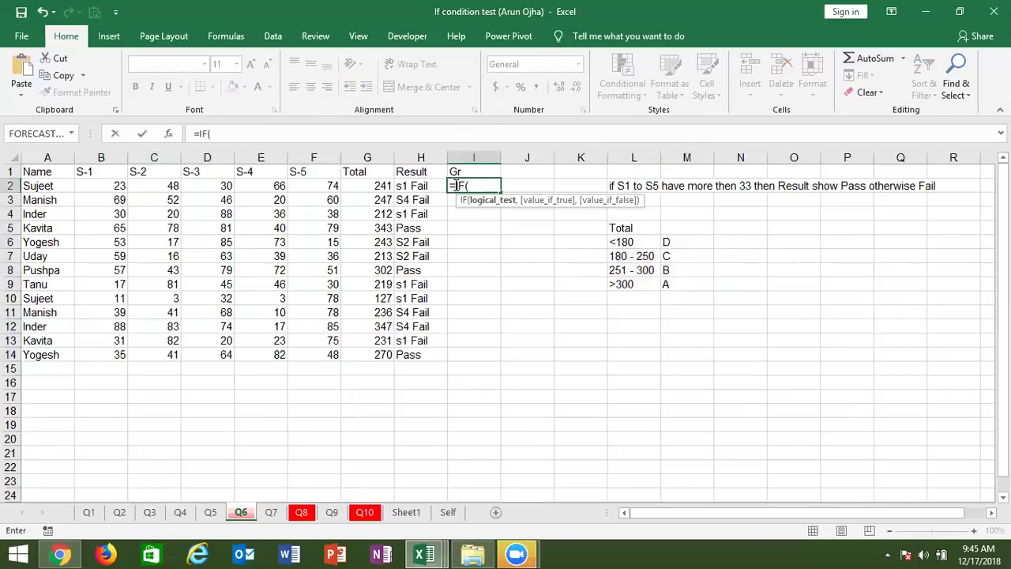
pyautogui.click(402, 186)
pyautogui.write('="Pass')
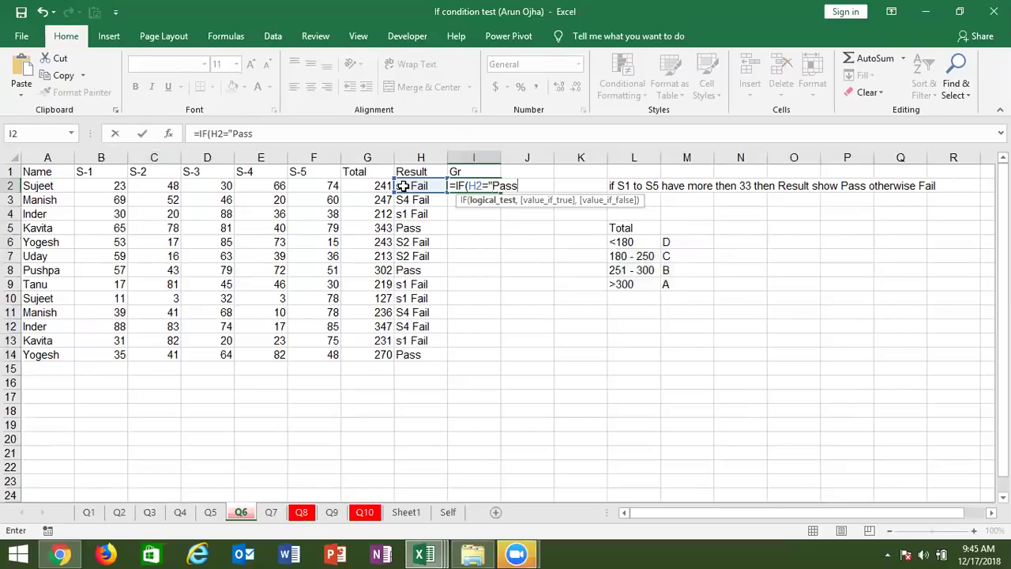
pyautogui.write('",IF')
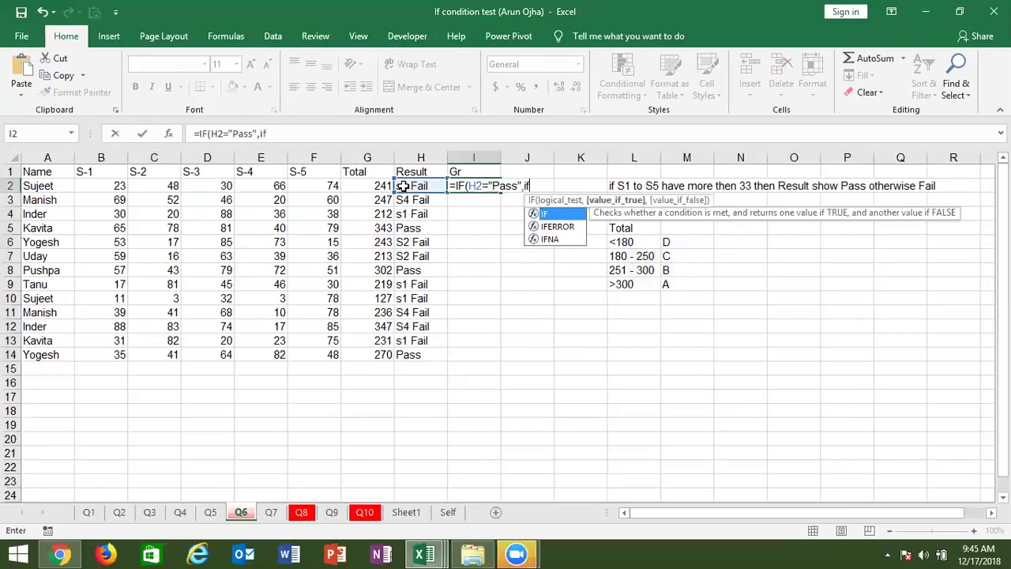
pyautogui.write('(')
pyautogui.click(379, 186)
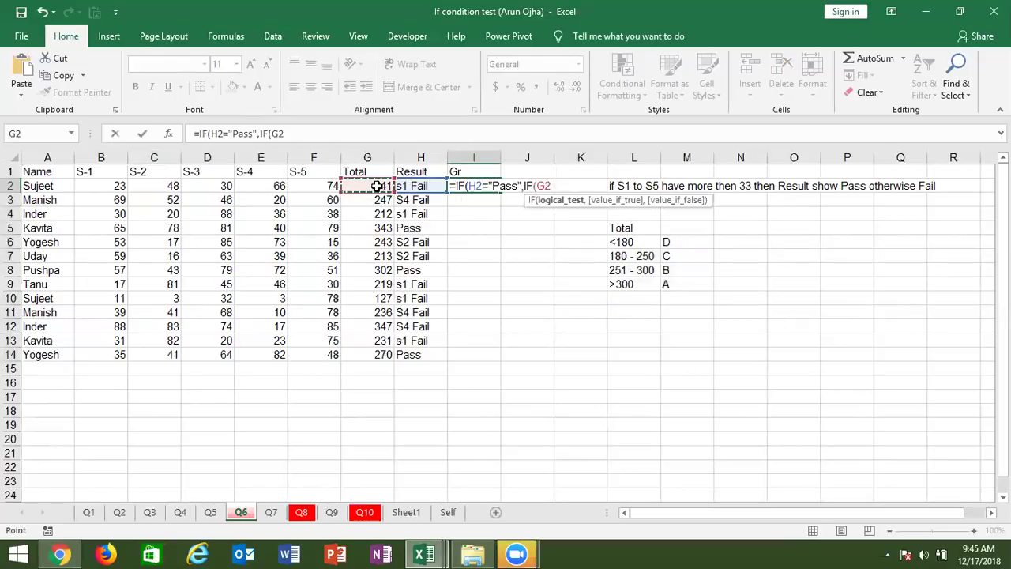
pyautogui.write('<=')
pyautogui.write('180')
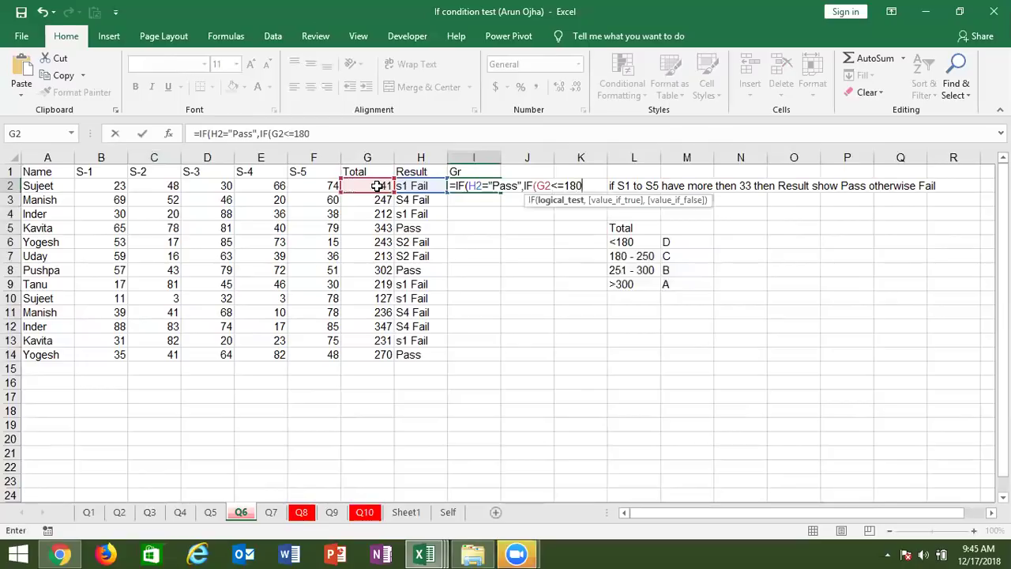
pyautogui.write(',"D",')
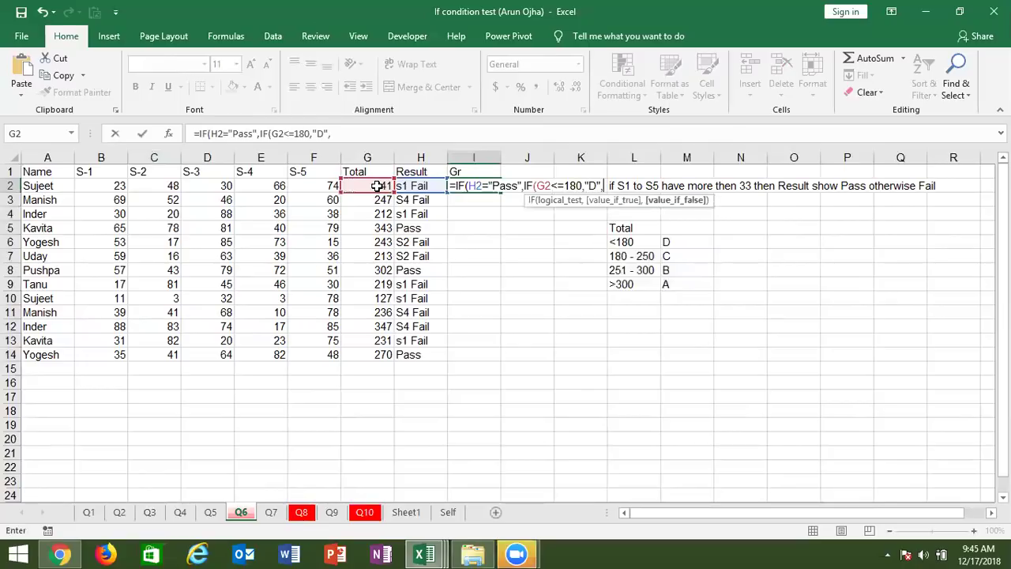
pyautogui.write('IF(')
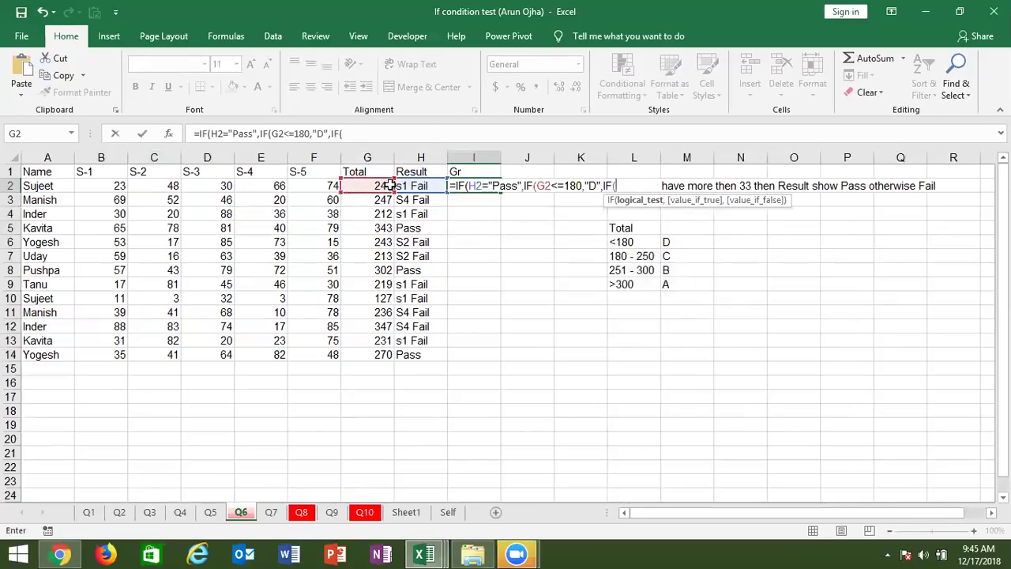
# Add grades C for totals up to 250, B up to 300, A above 300, else "Fail"
pyautogui.click(385, 185)
pyautogui.write('<=')
pyautogui.write('25')
pyautogui.press('Return')
pyautogui.press('Return')
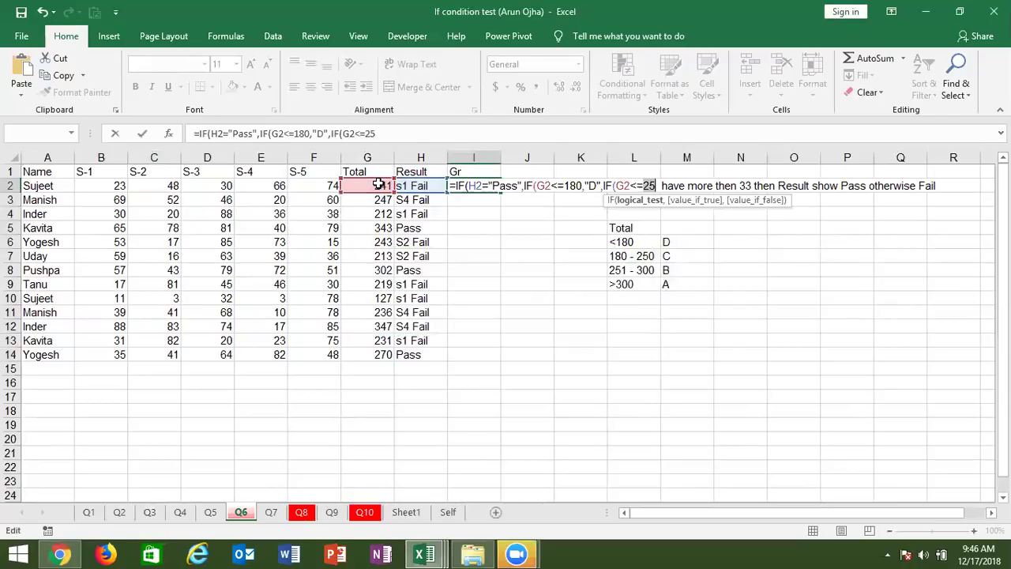
pyautogui.write('250,"C"')
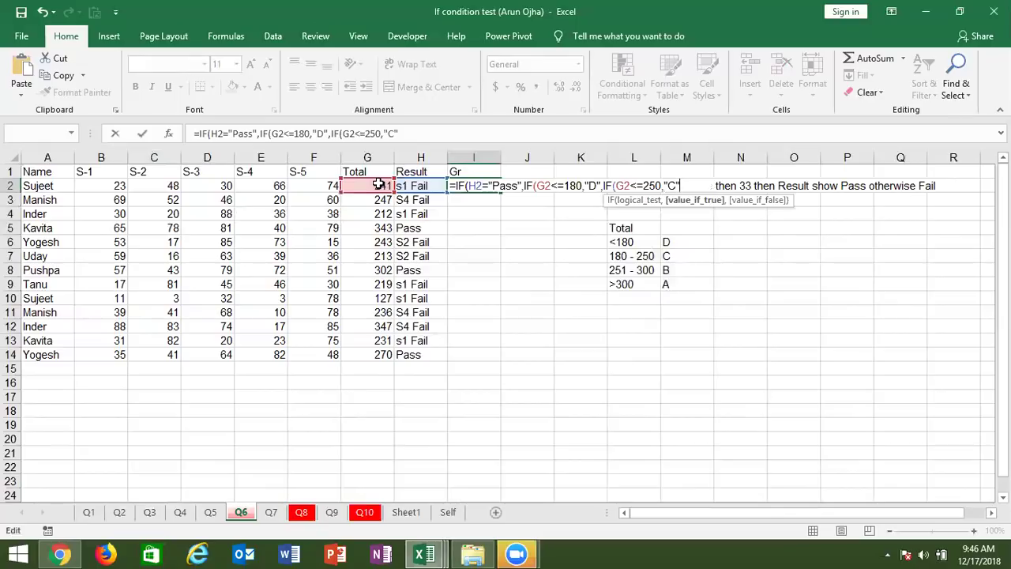
pyautogui.write(',IF(')
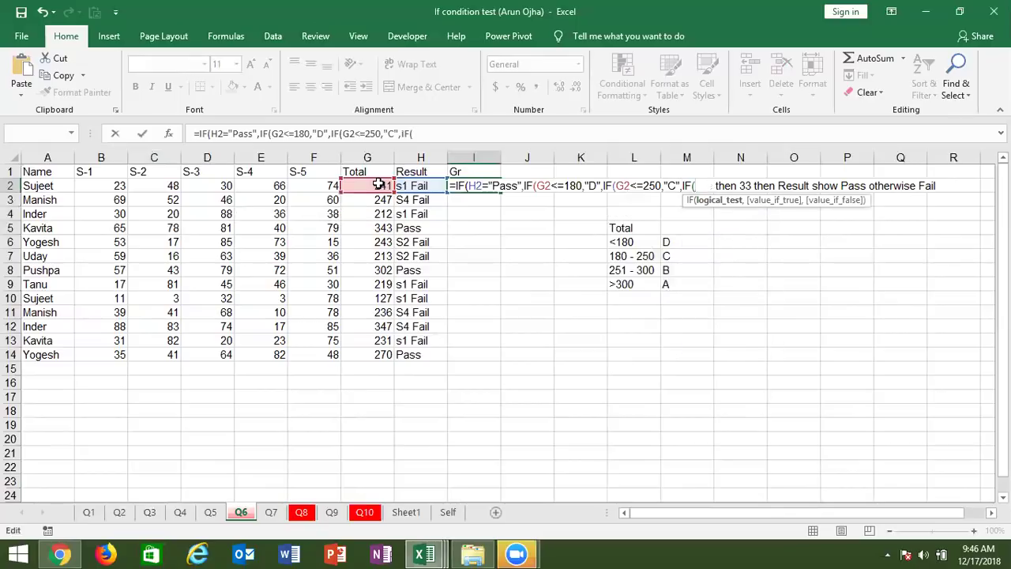
pyautogui.click(378, 184)
pyautogui.write('<=')
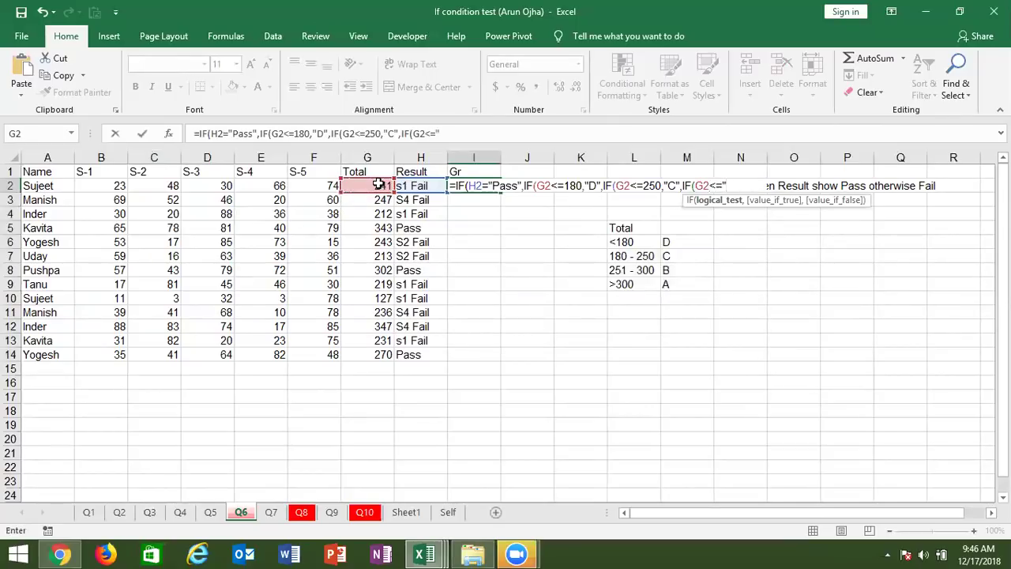
pyautogui.write('300,"B",IF')
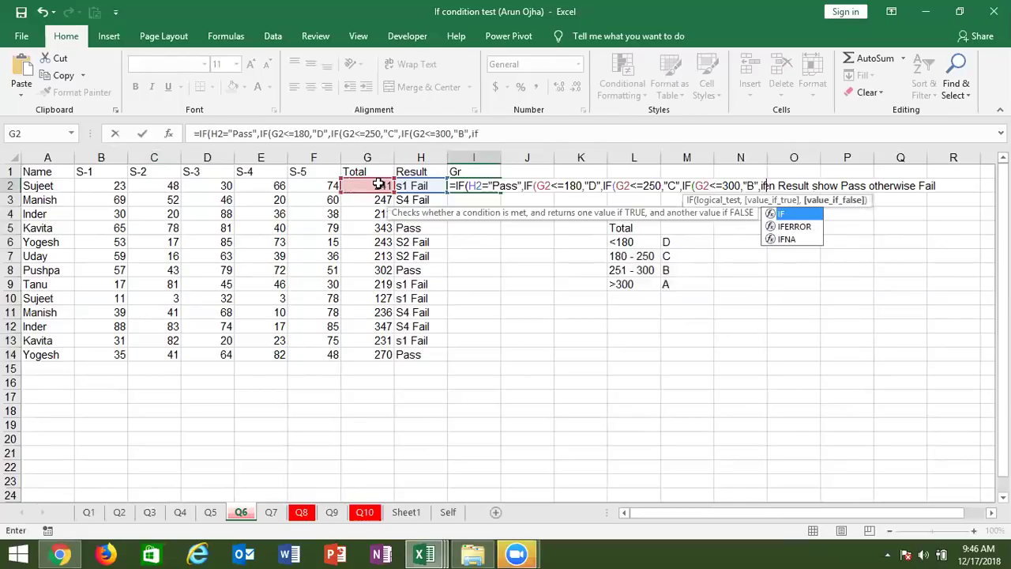
pyautogui.write('(')
pyautogui.click(368, 188)
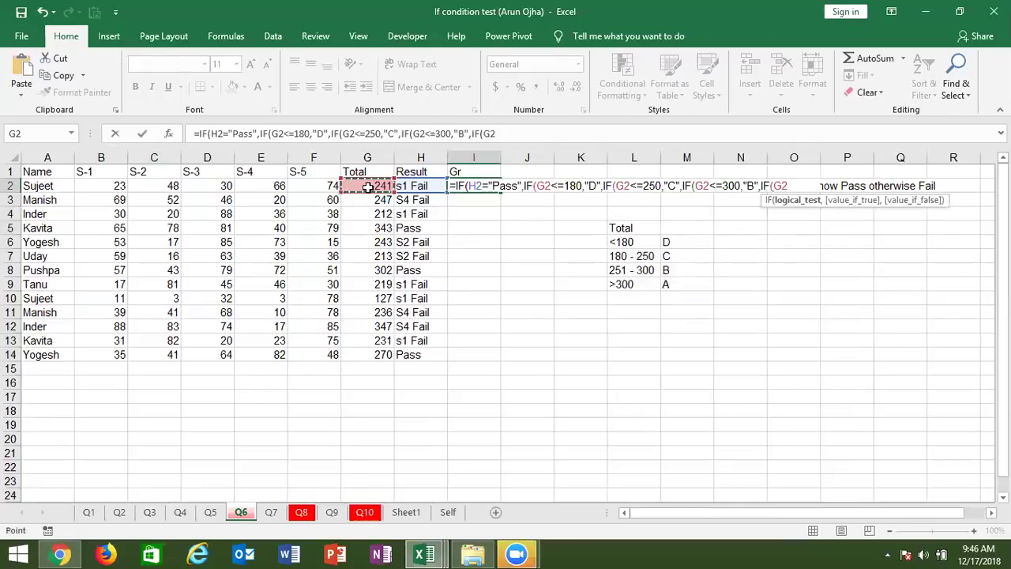
pyautogui.write('>300,')
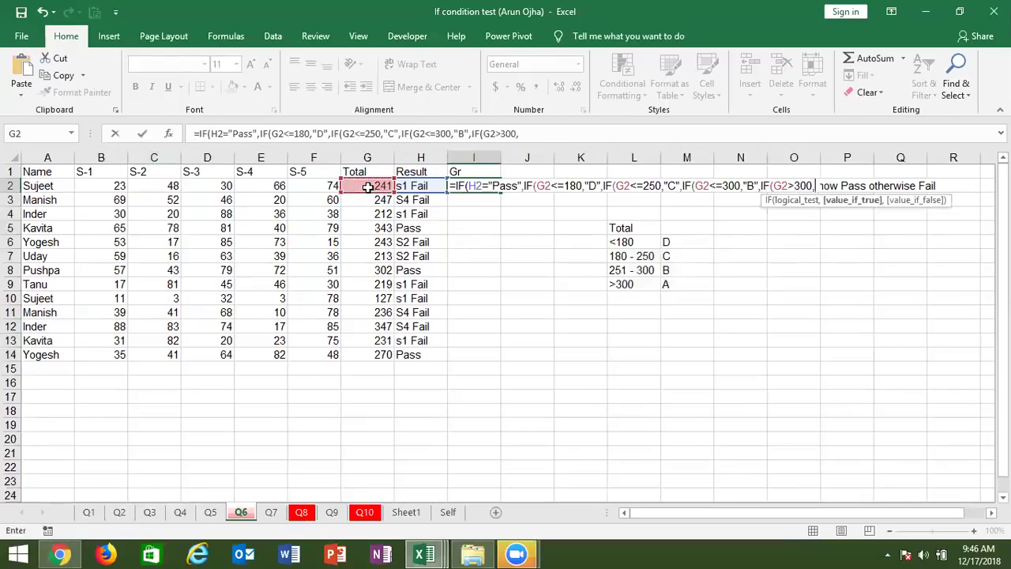
pyautogui.write('"A","Fail')
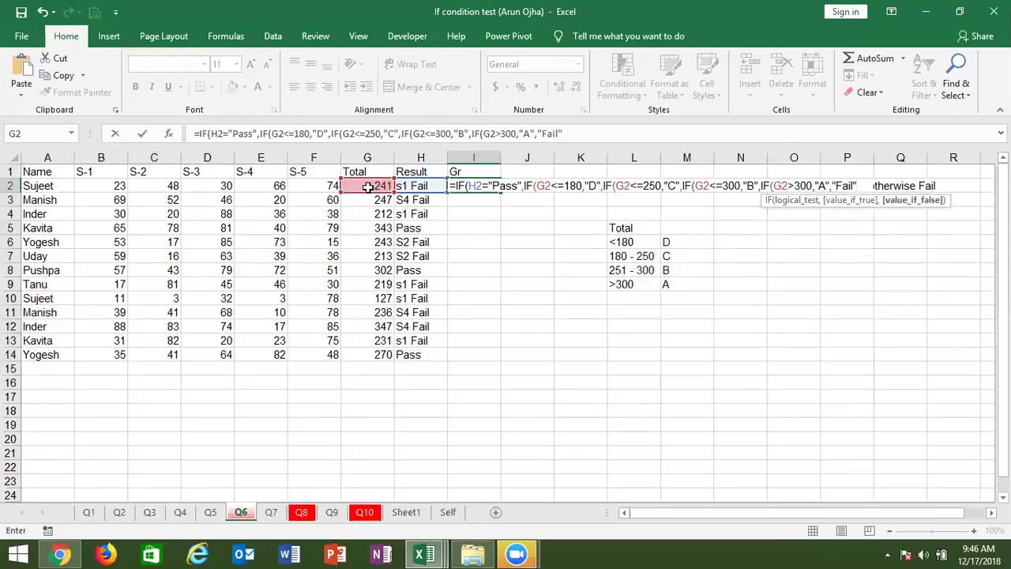
pyautogui.press('Return')
pyautogui.press('Return')
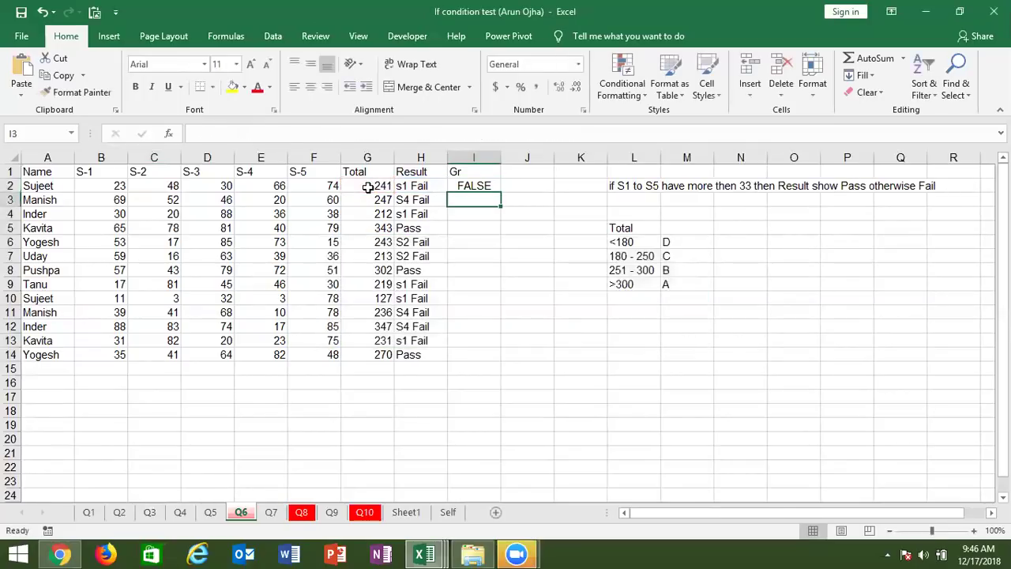
# Append ,"Fail") as the outer false value in I2's formula and fill it down to I14
pyautogui.press('Up')
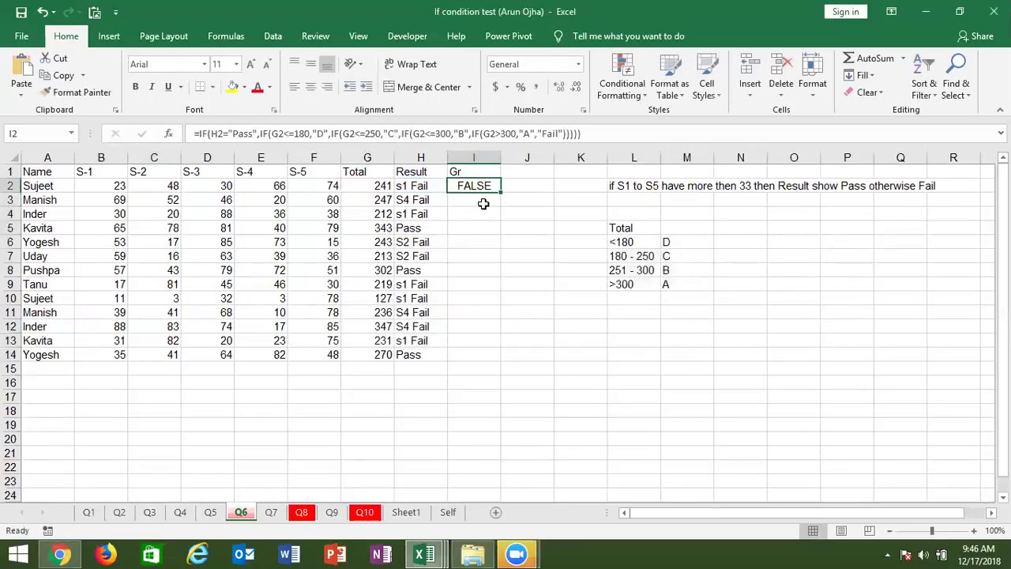
pyautogui.doubleClick(500, 193)
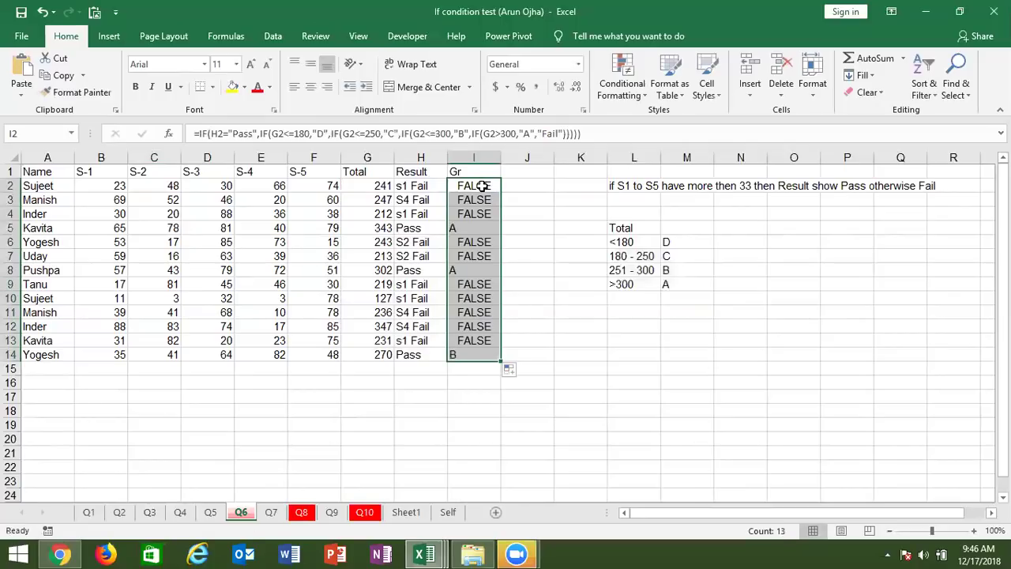
pyautogui.click(482, 185)
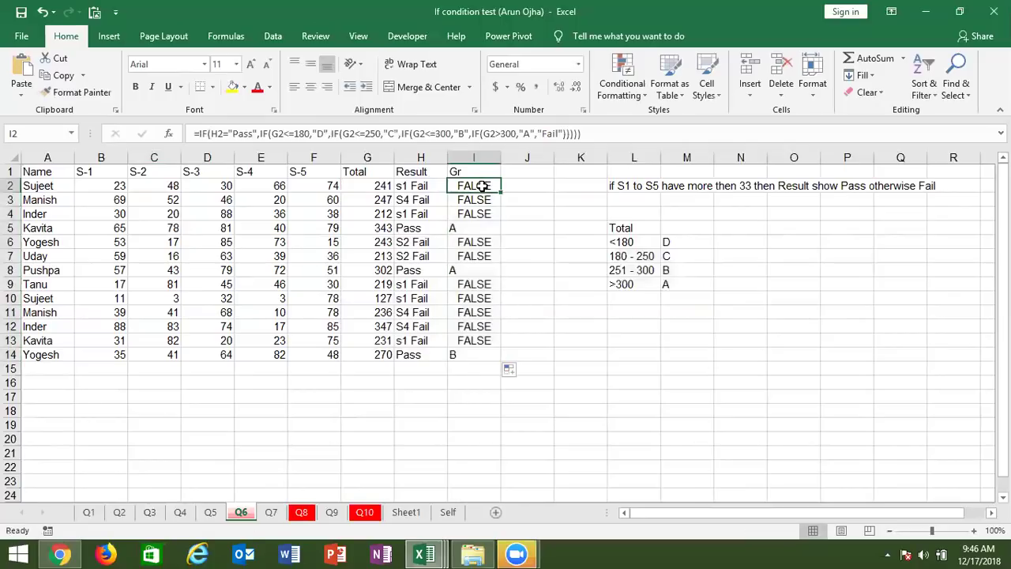
pyautogui.click(568, 137)
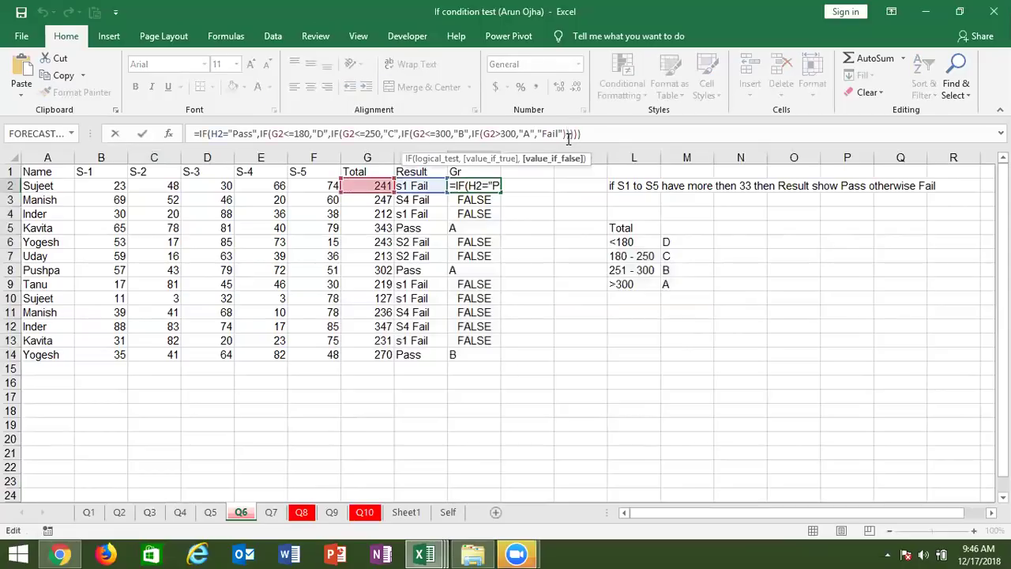
pyautogui.click(579, 137)
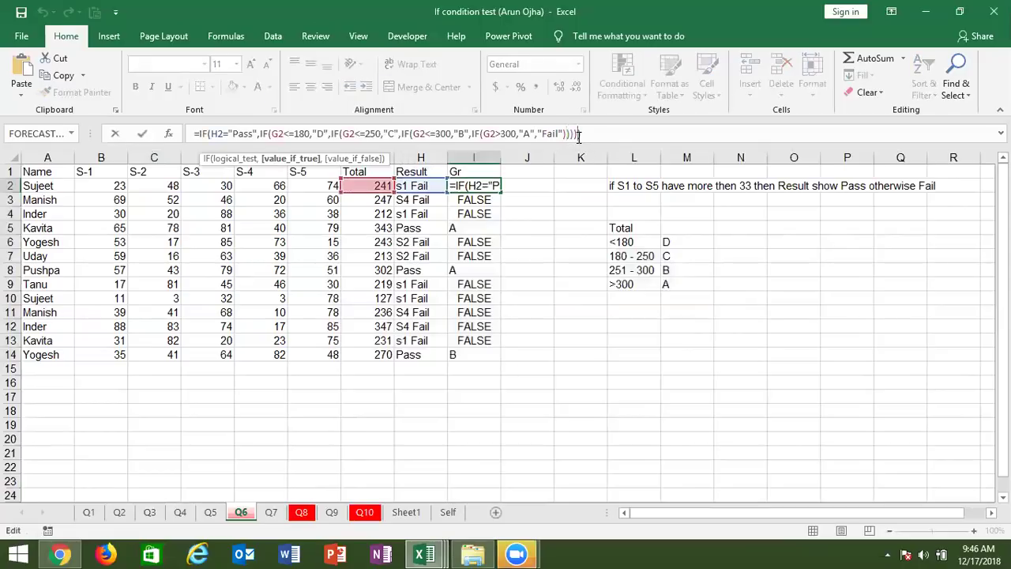
pyautogui.write(',"Fail)')
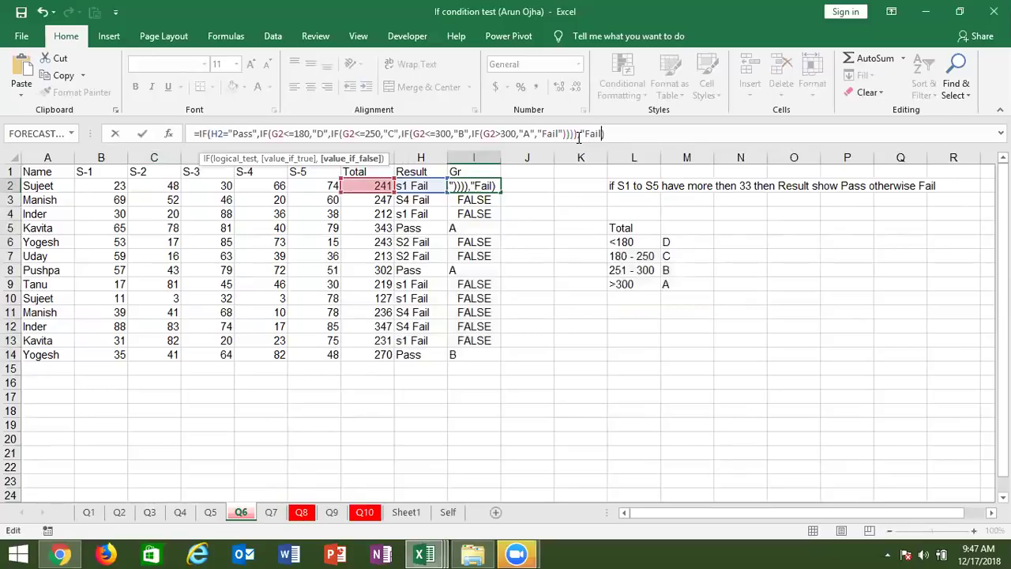
pyautogui.write(':')
pyautogui.press('Return')
pyautogui.press('Return')
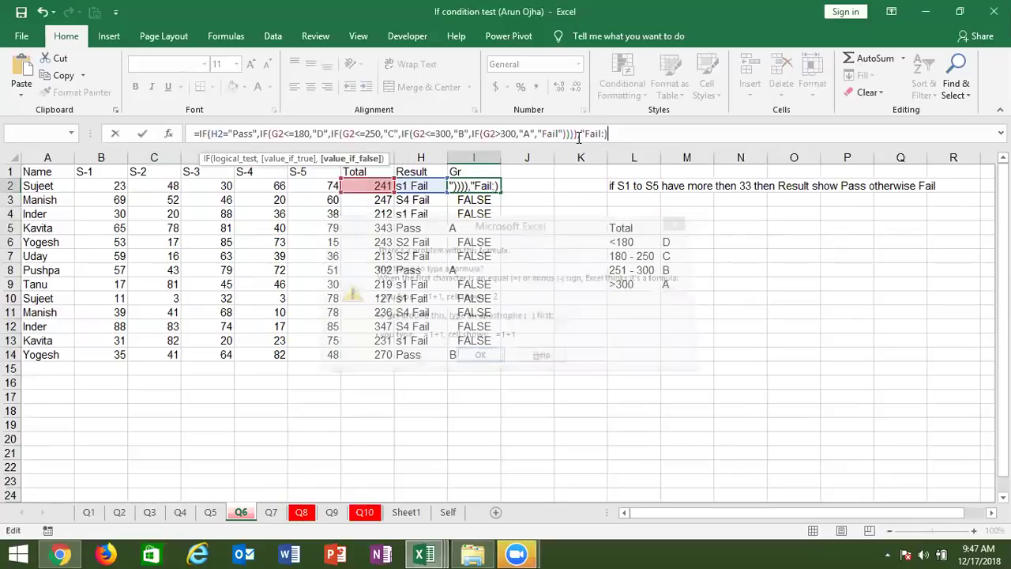
pyautogui.click(603, 132)
pyautogui.press('BackSpace')
pyautogui.write('"')
pyautogui.press('Return')
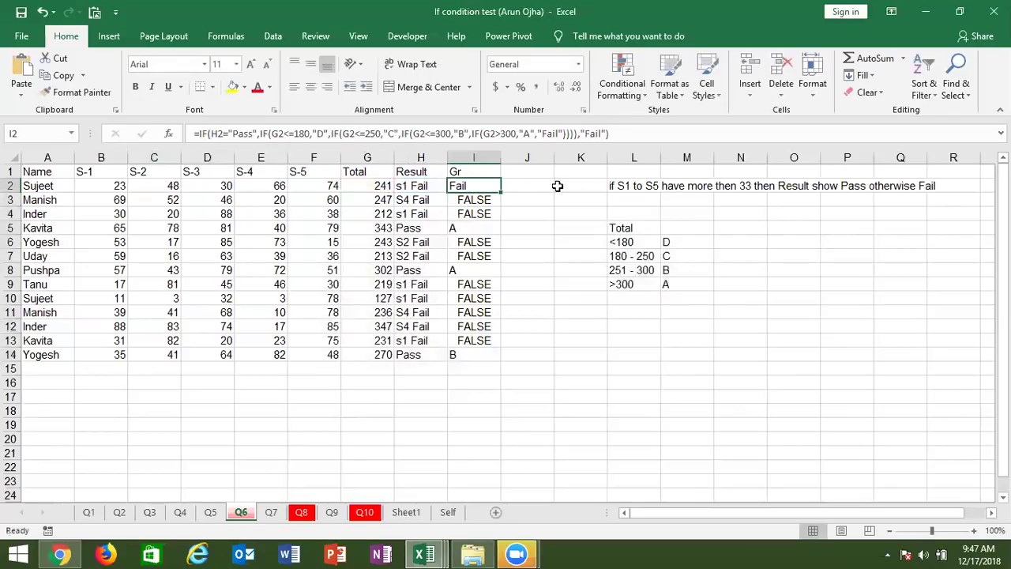
pyautogui.doubleClick(499, 193)
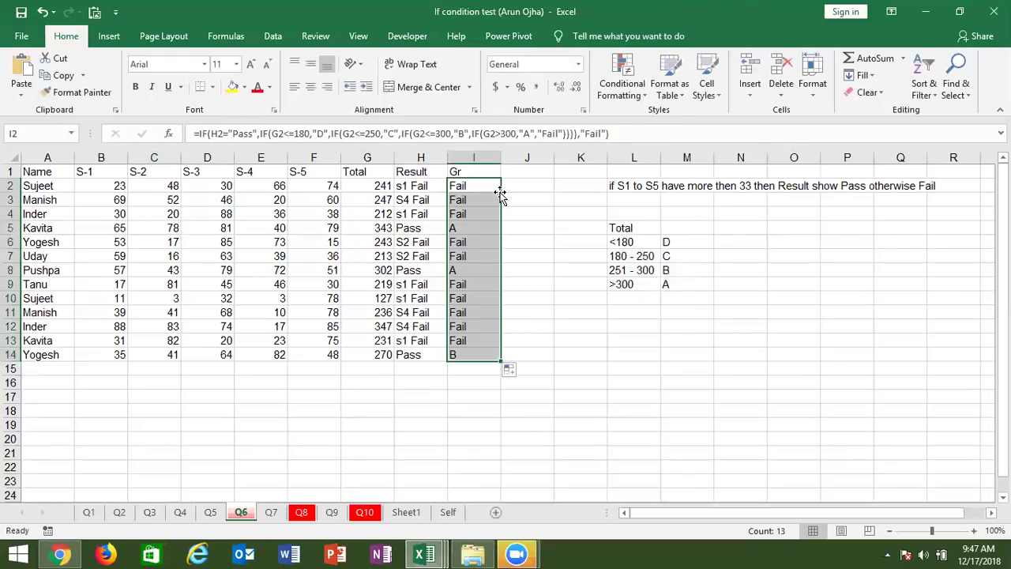
# On sheet Q7, review the grade formula in C2 without changing it
pyautogui.click(270, 514)
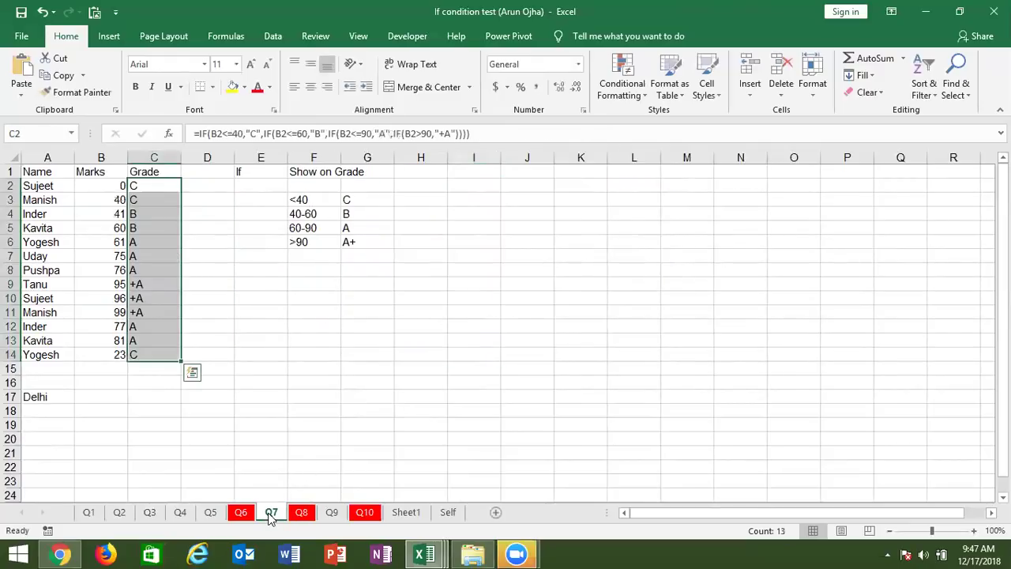
pyautogui.click(284, 359)
pyautogui.click(159, 185)
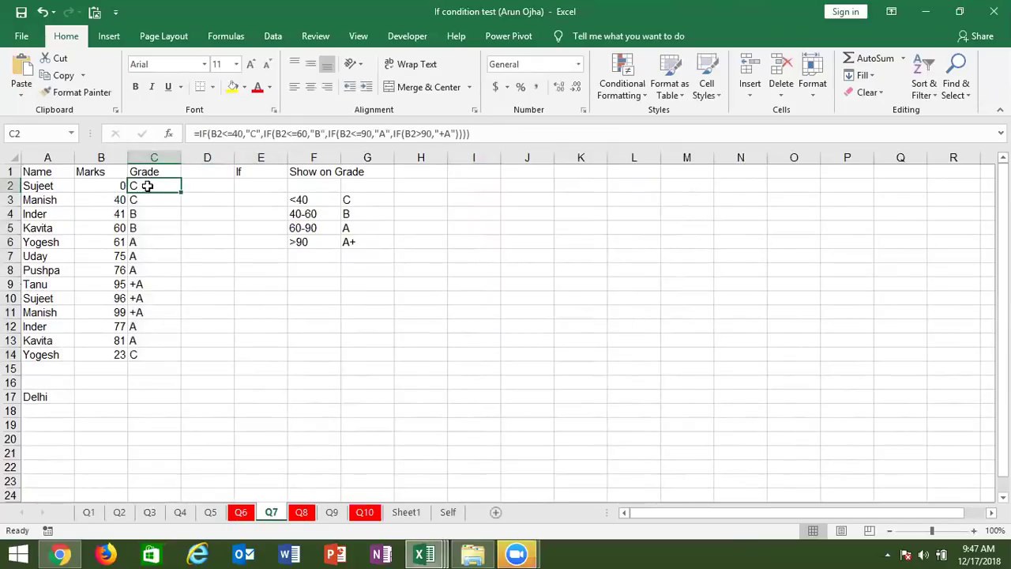
pyautogui.doubleClick(147, 185)
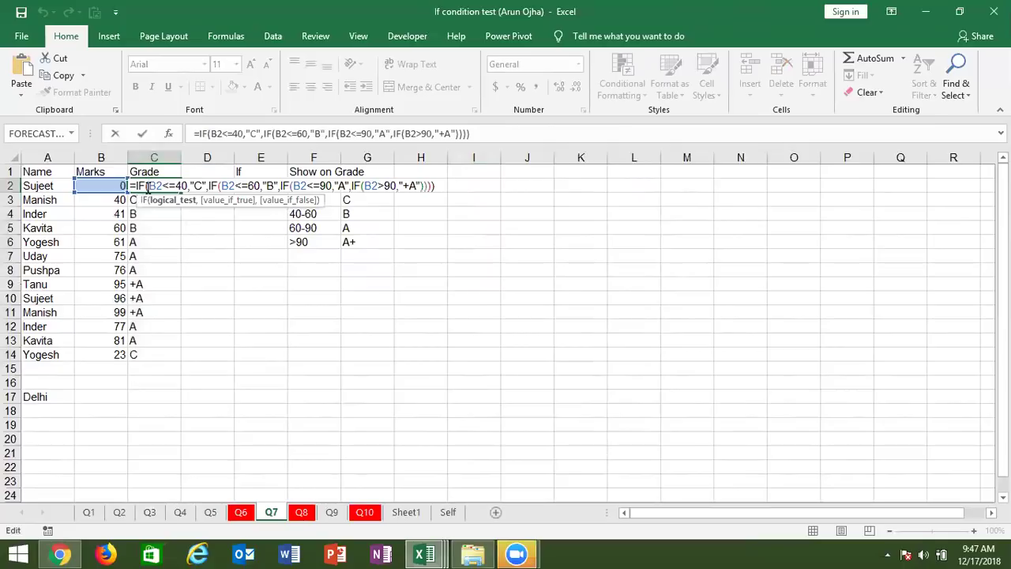
pyautogui.press('Escape')
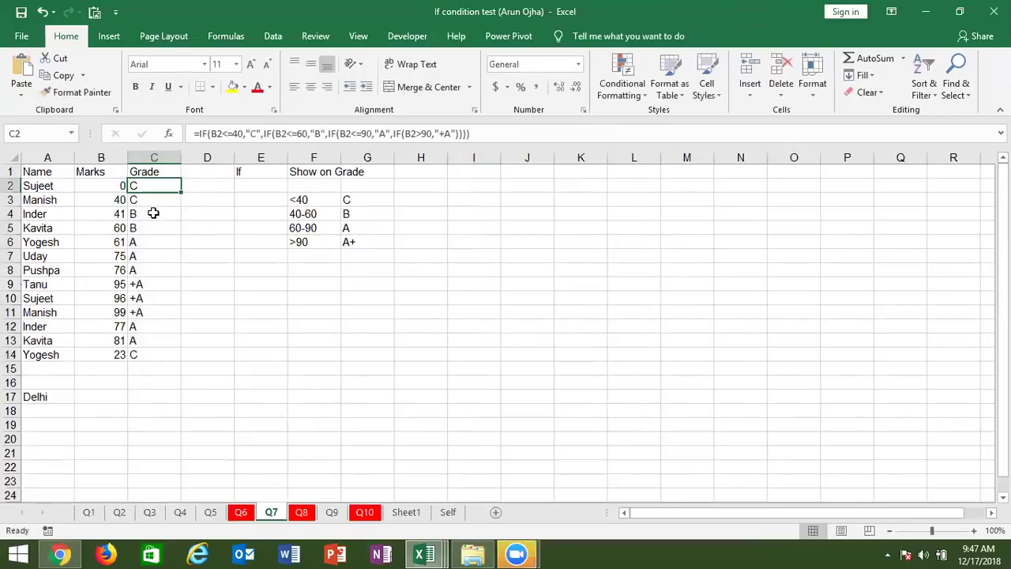
# On sheet Q8, select the sales slabs D2:D5, recheck Q7's C2 formula, and return to Q8
pyautogui.click(302, 514)
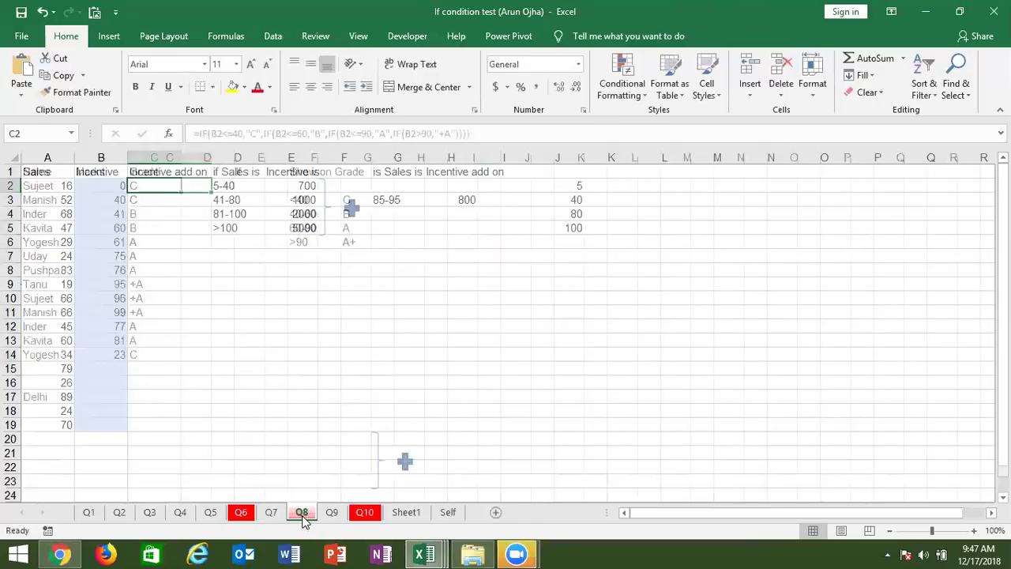
pyautogui.click(237, 187)
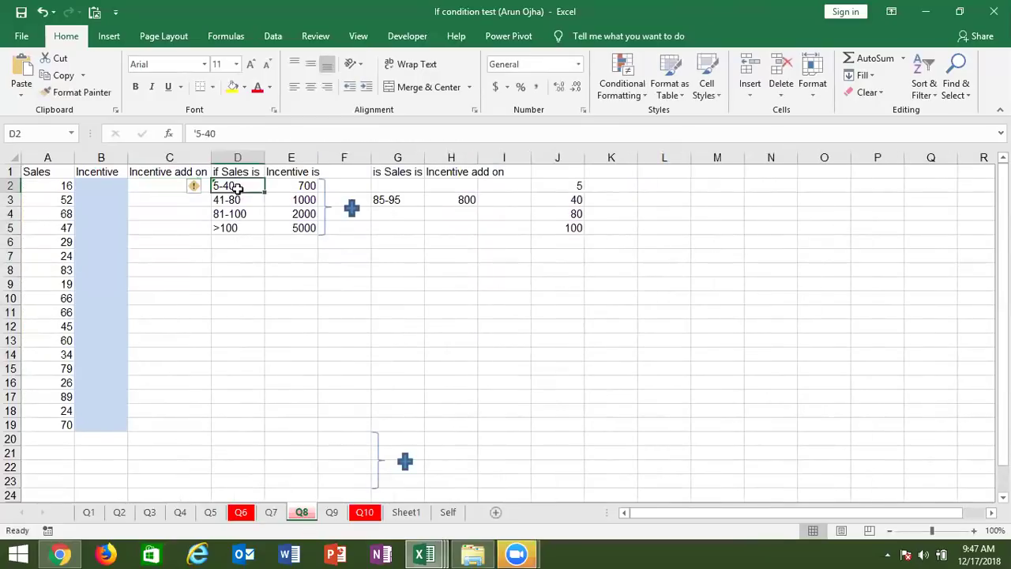
pyautogui.moveTo(237, 187); pyautogui.dragTo(235, 226)
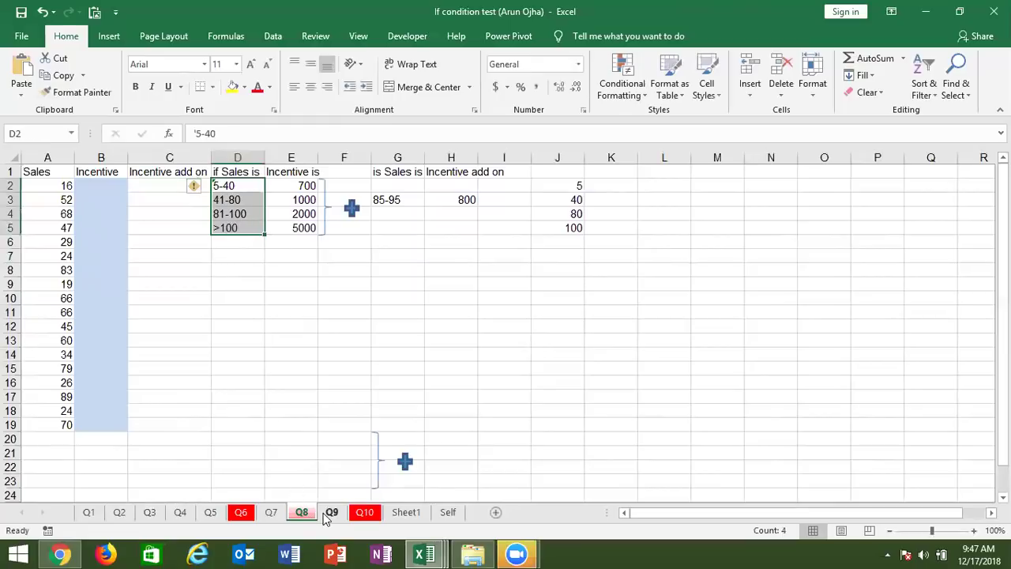
pyautogui.click(272, 513)
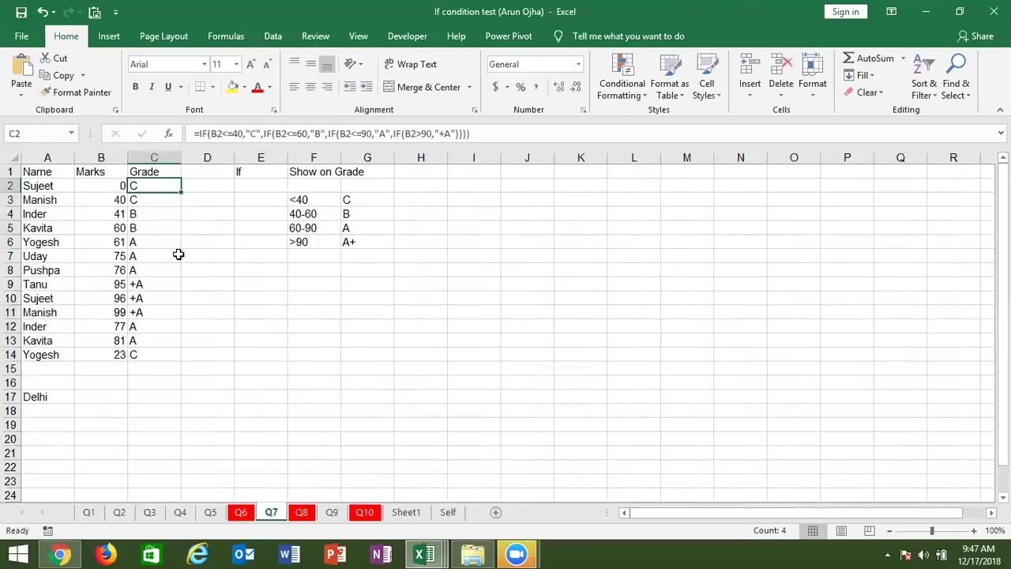
pyautogui.moveTo(247, 132); pyautogui.dragTo(322, 132)
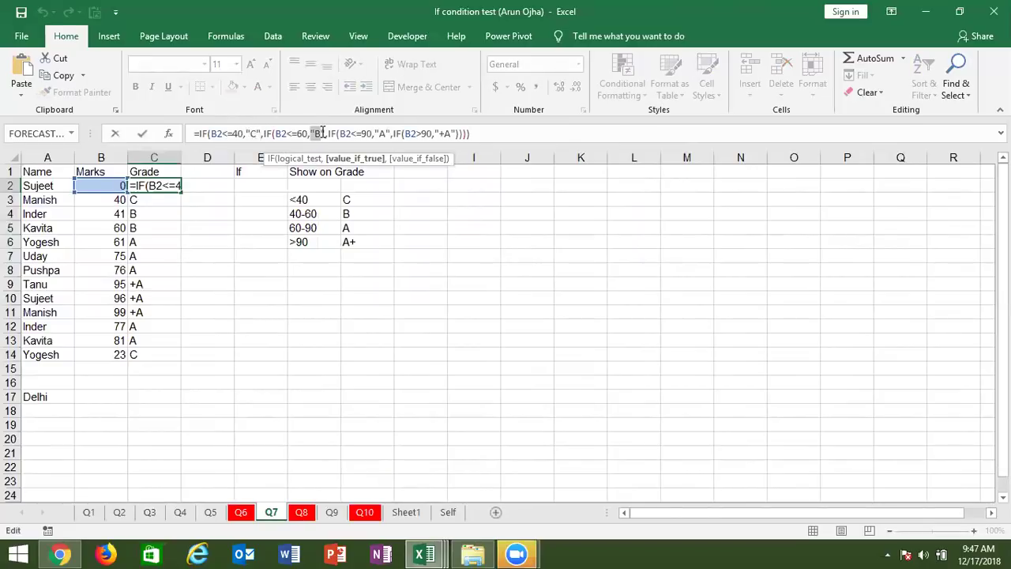
pyautogui.press('Escape')
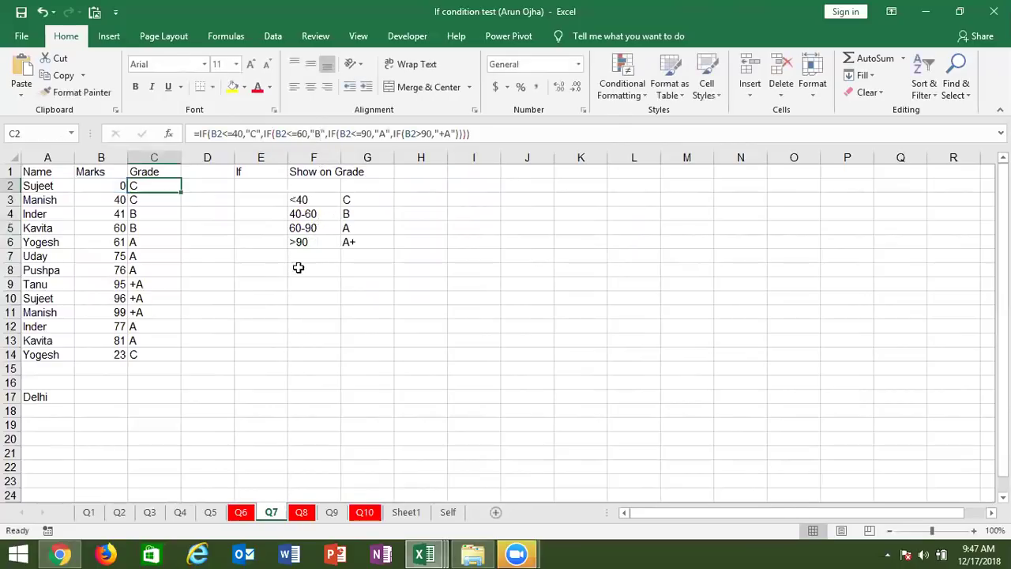
pyautogui.click(302, 513)
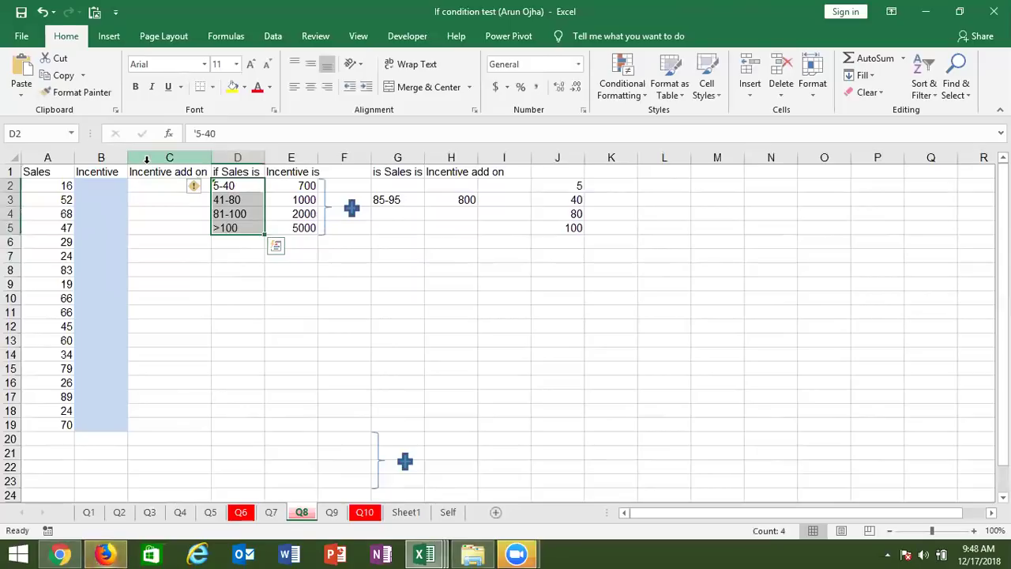
# Enter =IF(AND(A2>=85,A2<=95),800,0) in C2 for the Incentive add on
pyautogui.click(107, 189)
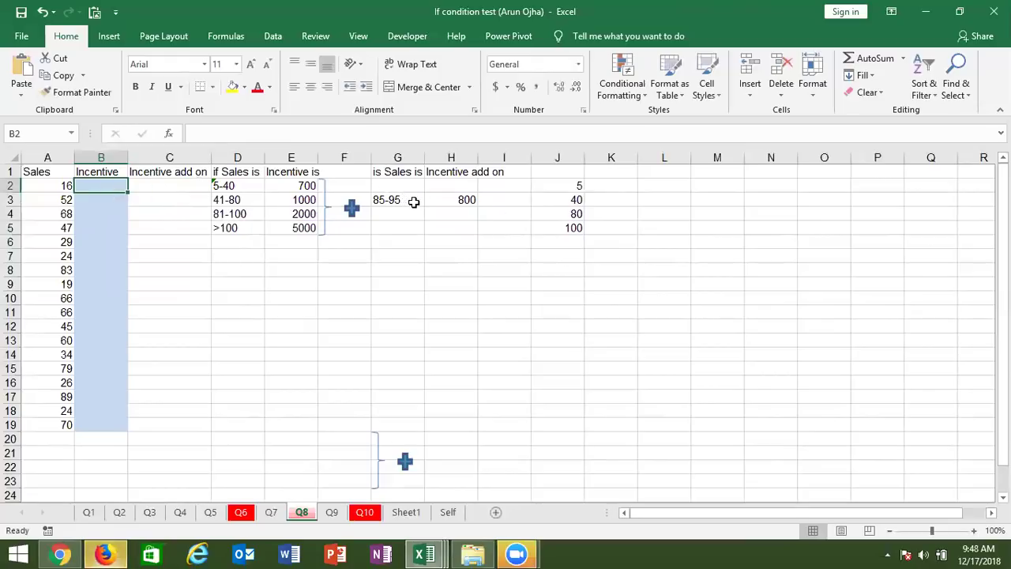
pyautogui.click(169, 189)
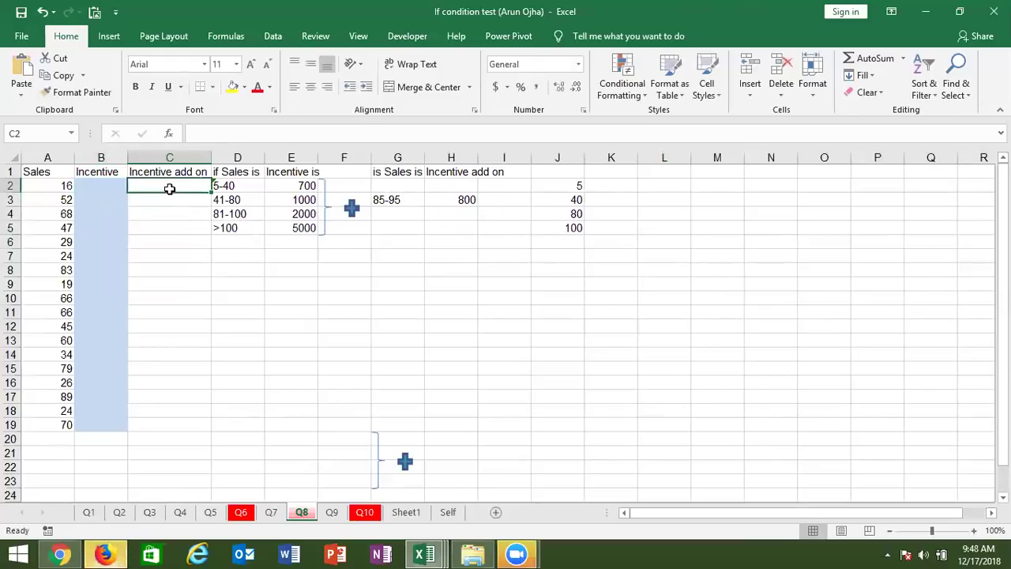
pyautogui.write('=i')
pyautogui.press('Tab')
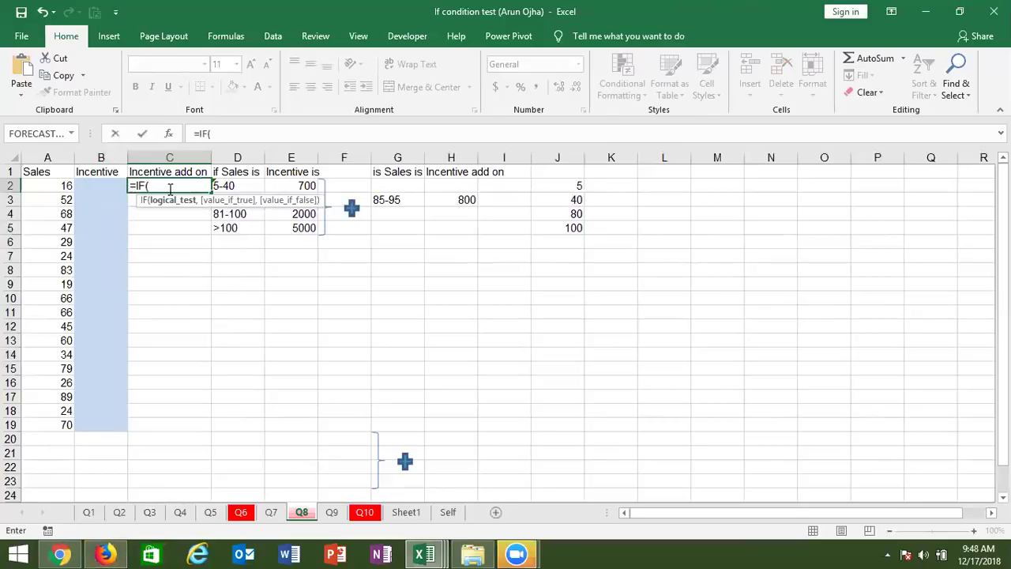
pyautogui.write('and')
pyautogui.press('Tab')
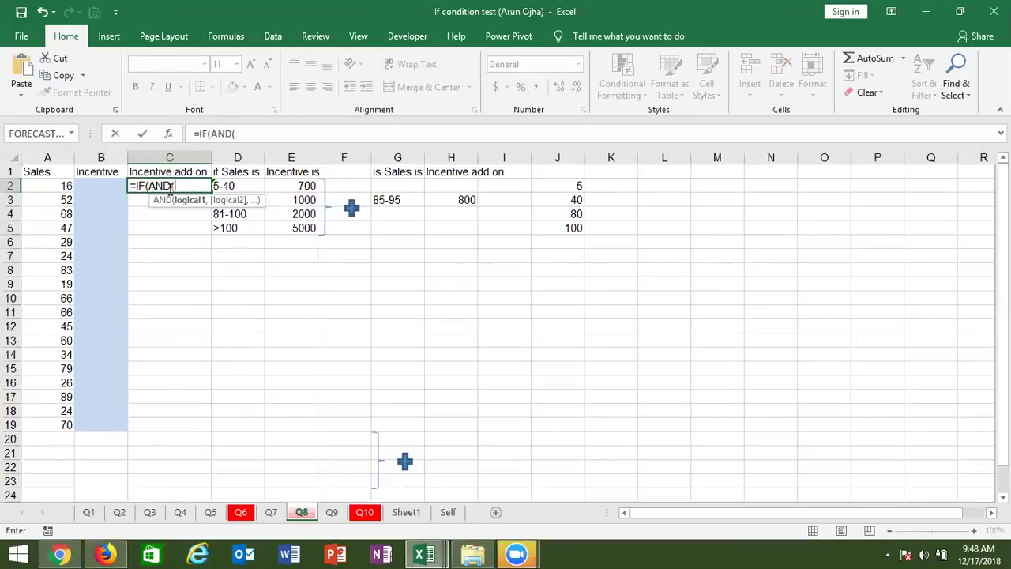
pyautogui.click(54, 185)
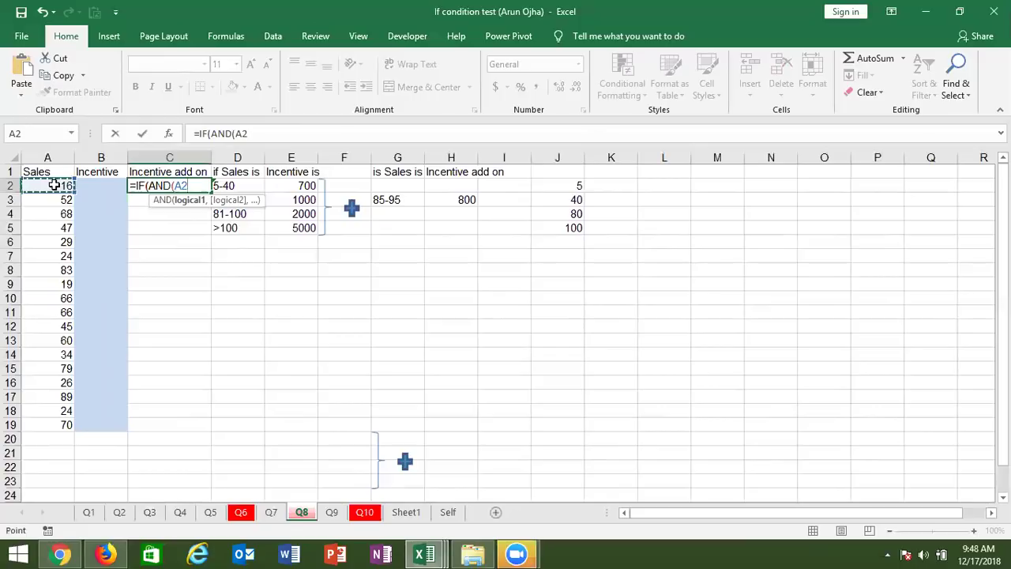
pyautogui.write('>=85,')
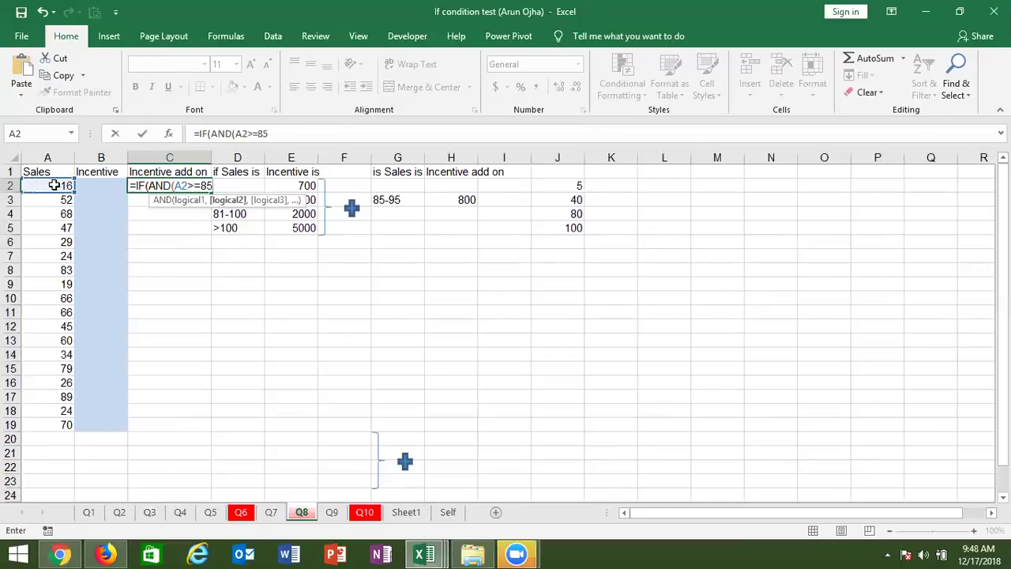
pyautogui.click(54, 185)
pyautogui.write('<=95')
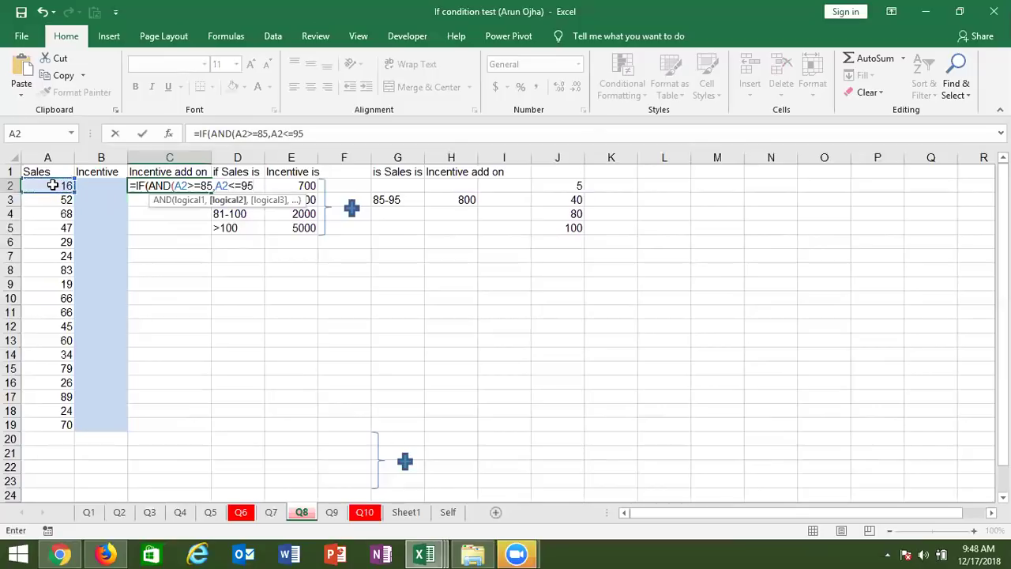
pyautogui.write(')')
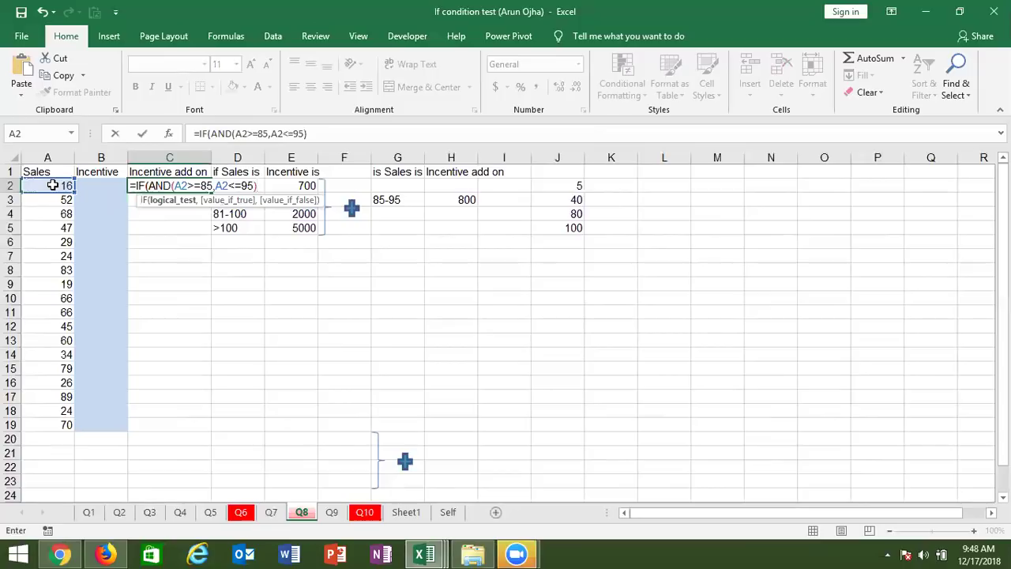
pyautogui.write(',800,0')
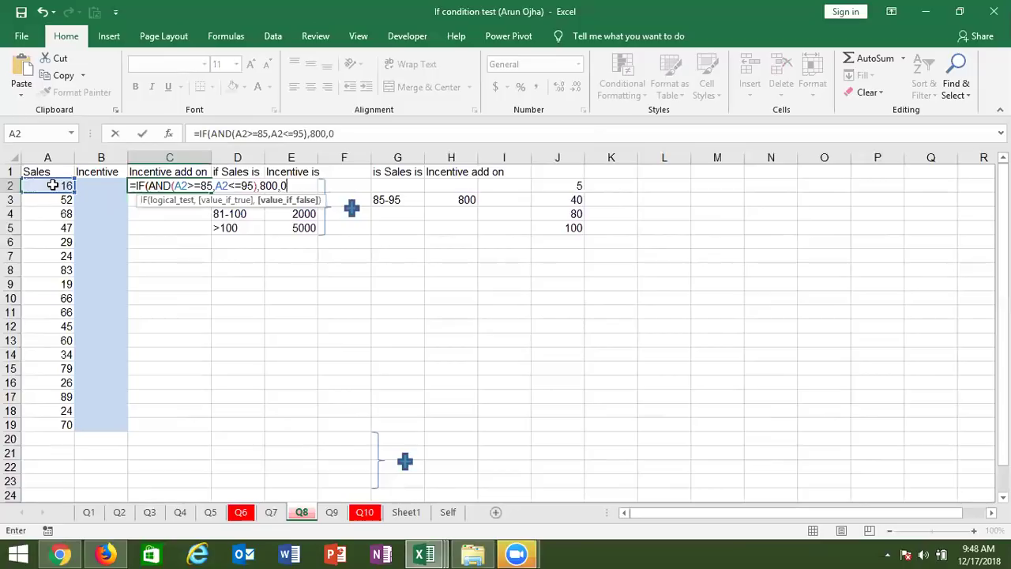
pyautogui.press('Return')
pyautogui.press('Return')
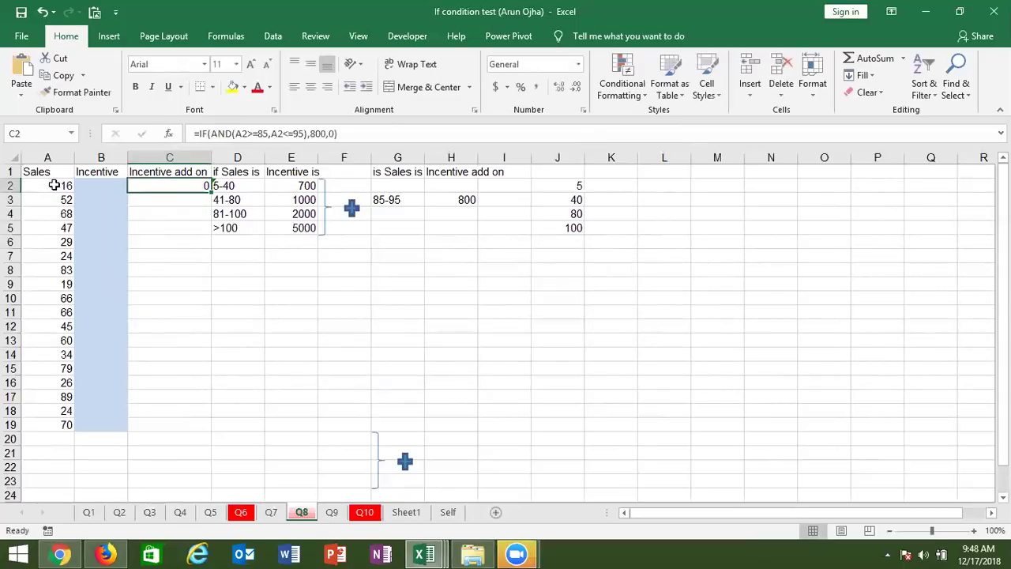
# Fill the add-on formula down to C19 and check the filled results
pyautogui.moveTo(212, 190); pyautogui.dragTo(199, 422)
pyautogui.click(150, 259)
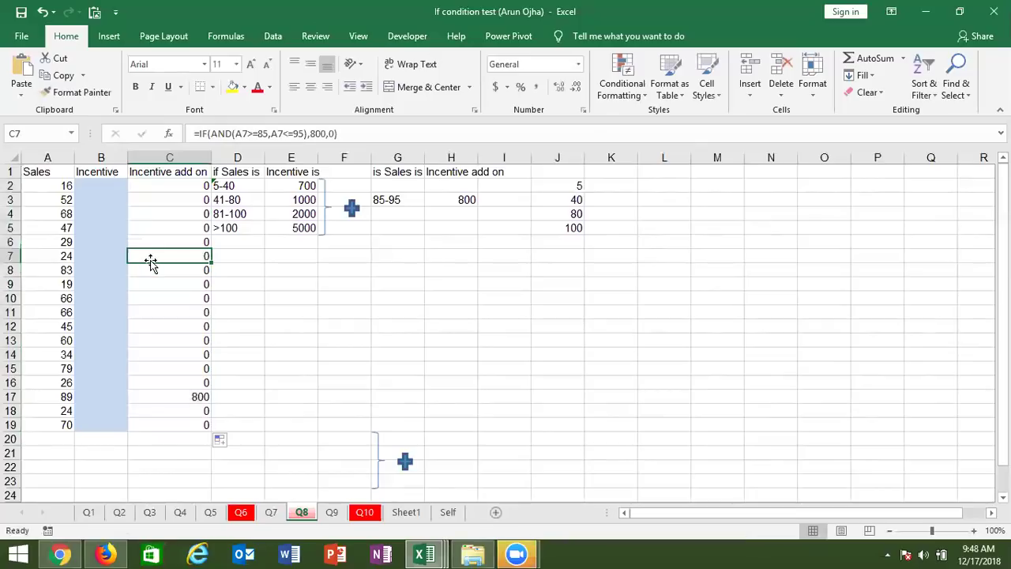
pyautogui.click(92, 186)
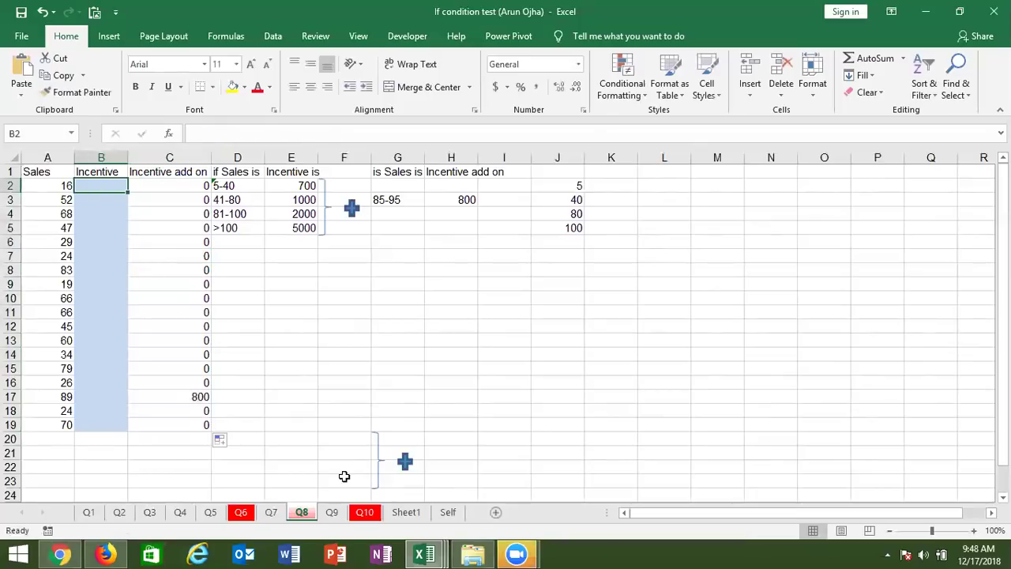
pyautogui.click(332, 513)
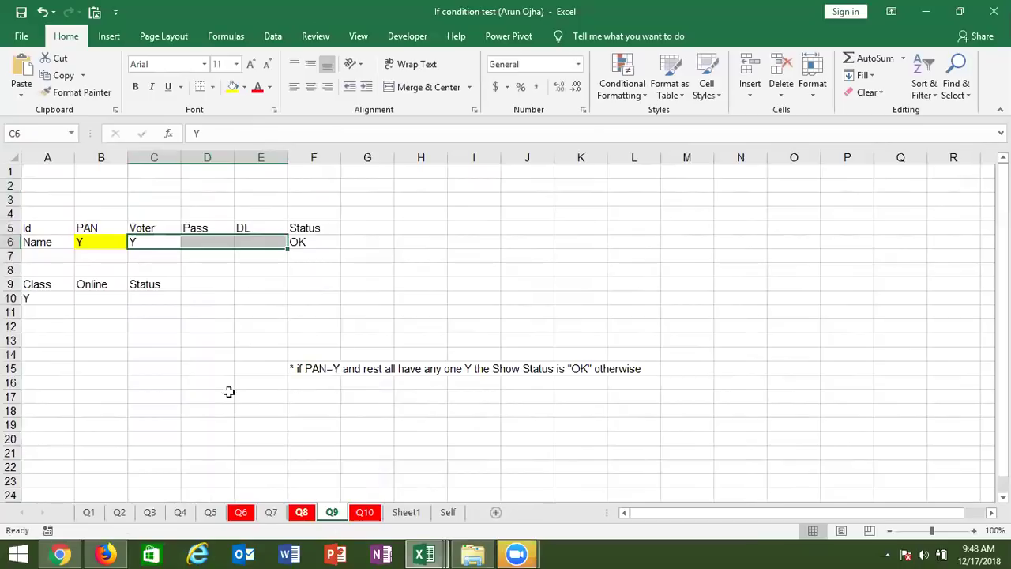
# In E9 on Q9, start =AND(B6="y",OR( so PAN must be Y
pyautogui.click(252, 279)
pyautogui.write('=and')
pyautogui.press('Tab')
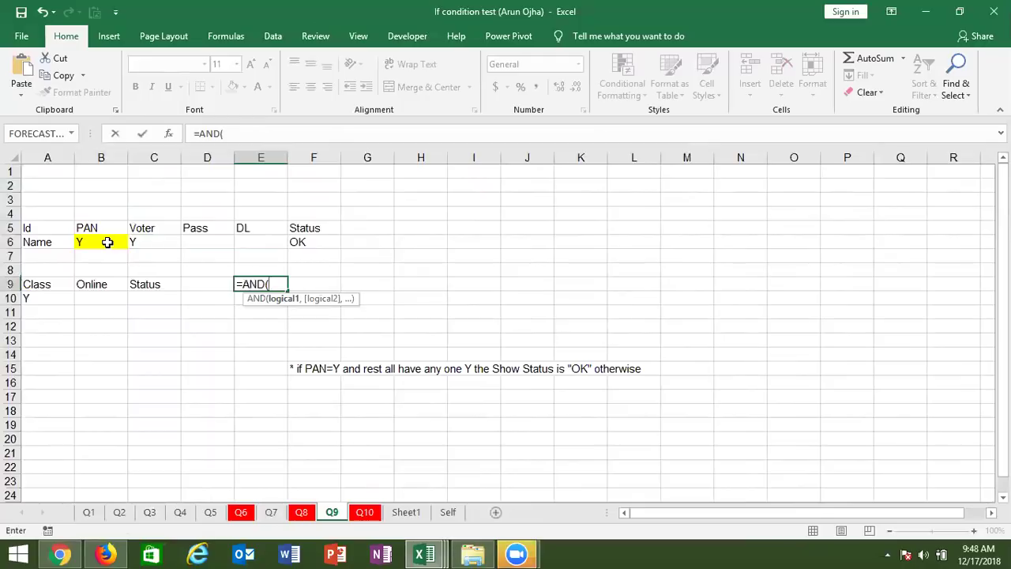
pyautogui.click(107, 242)
pyautogui.write('="y",')
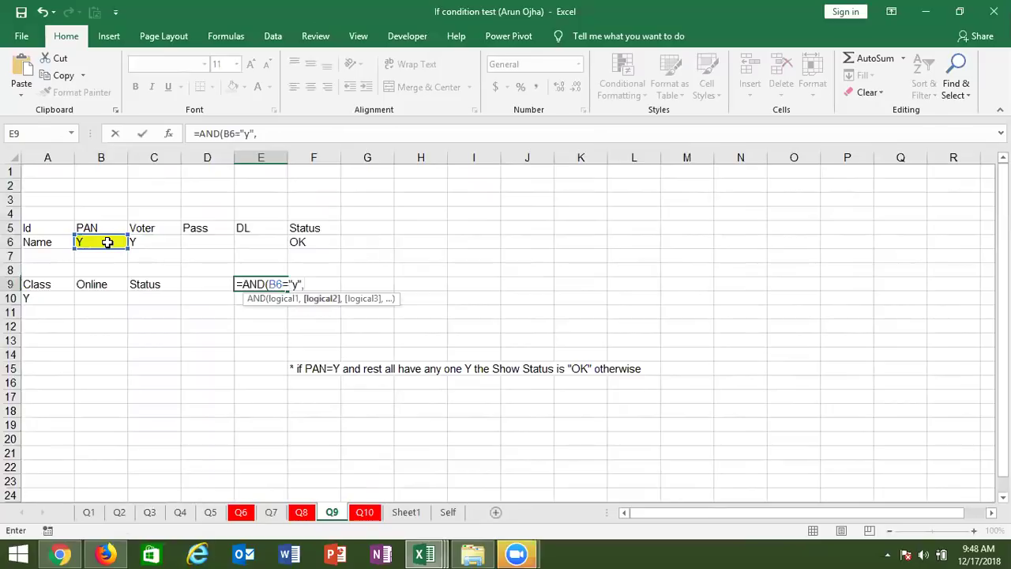
pyautogui.write('or')
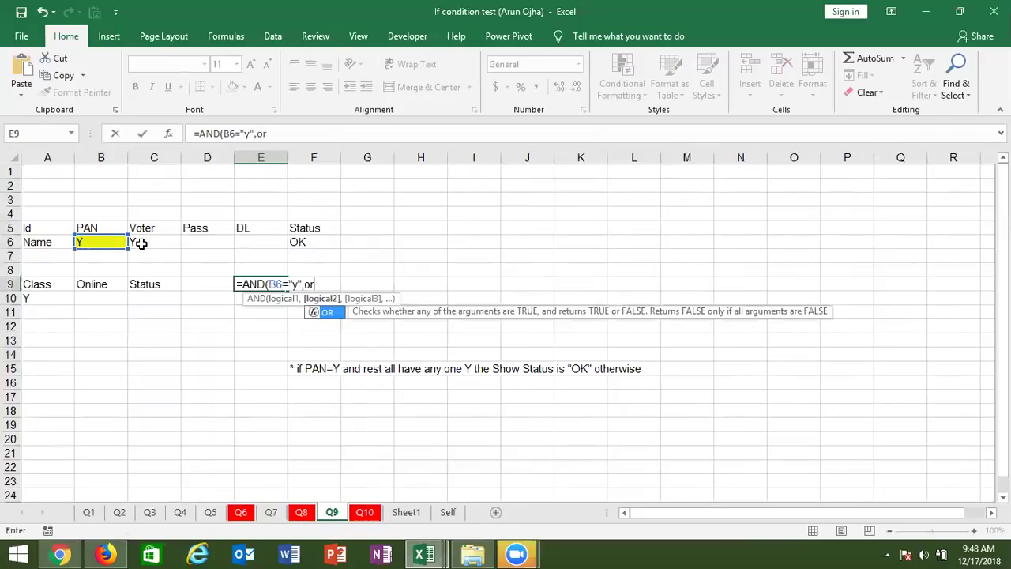
pyautogui.press('Tab')
# Complete the OR with Voter, Pass or DL (C6, D6, E6) equal to "y" and enter it, accepting the correction
pyautogui.click(146, 243)
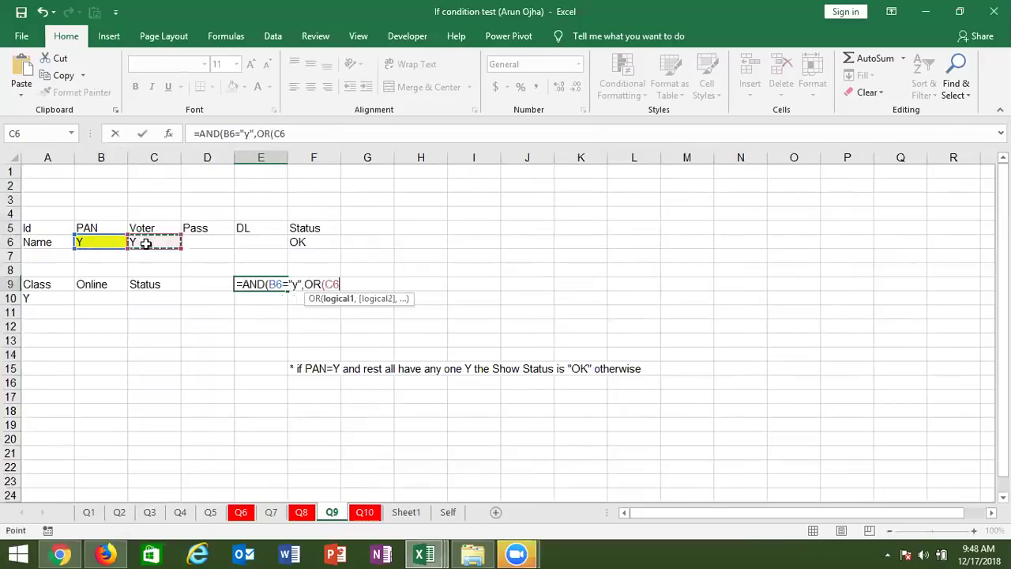
pyautogui.write('="y",')
pyautogui.click(194, 240)
pyautogui.write('="y",')
pyautogui.click(247, 241)
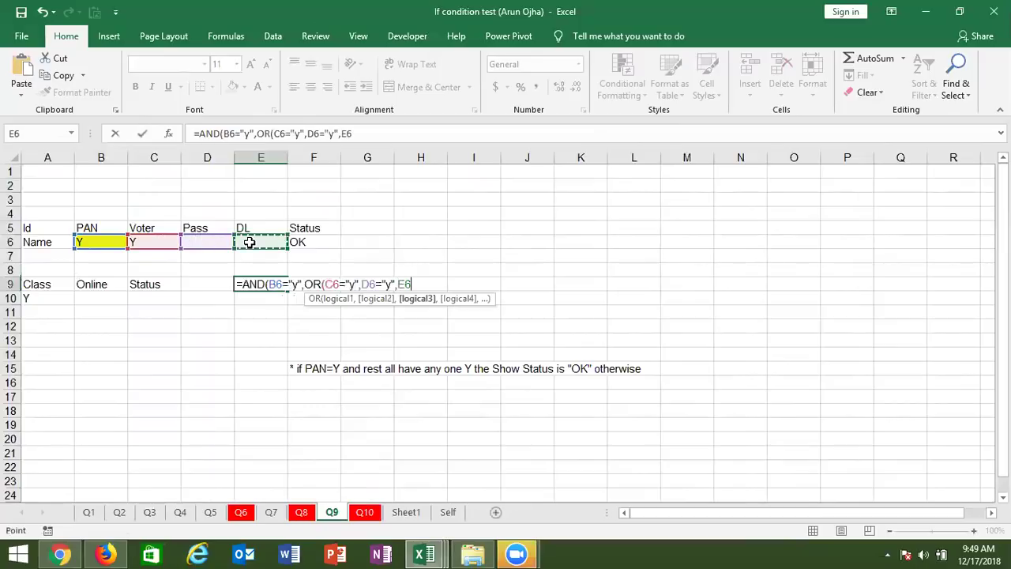
pyautogui.write('="y')
pyautogui.write('")')
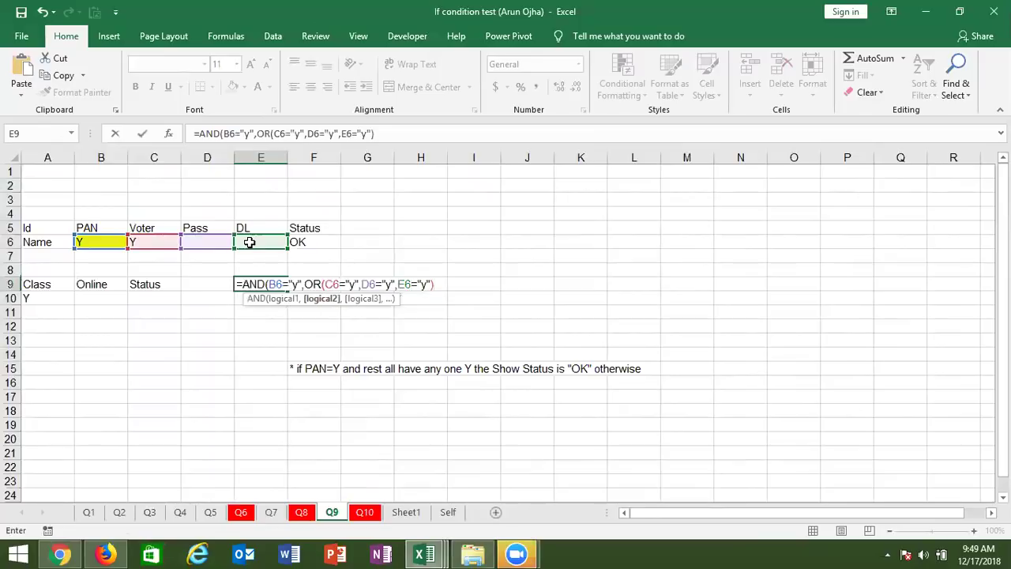
pyautogui.press('Return')
pyautogui.press('Return')
pyautogui.press('Up')
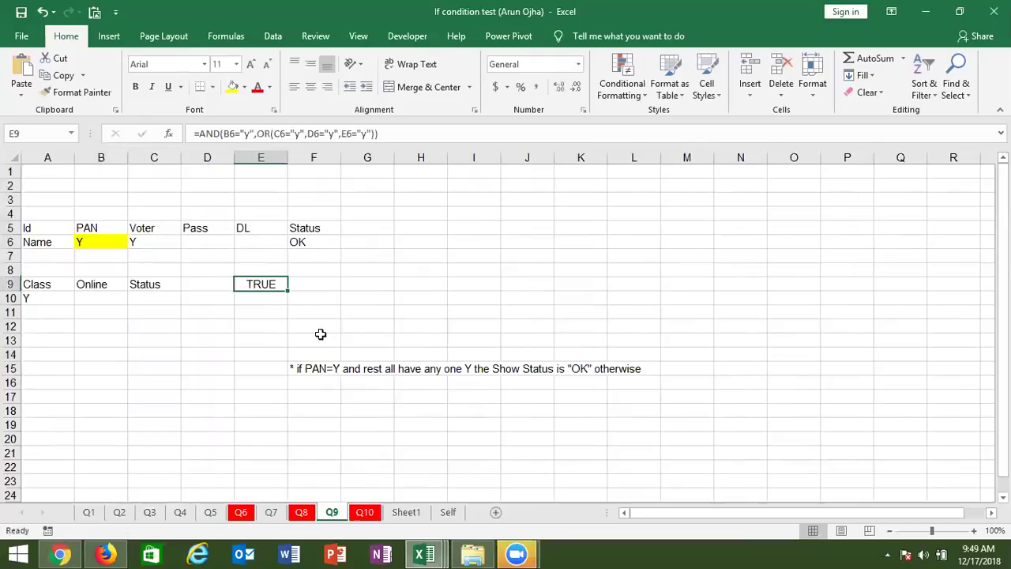
pyautogui.click(362, 513)
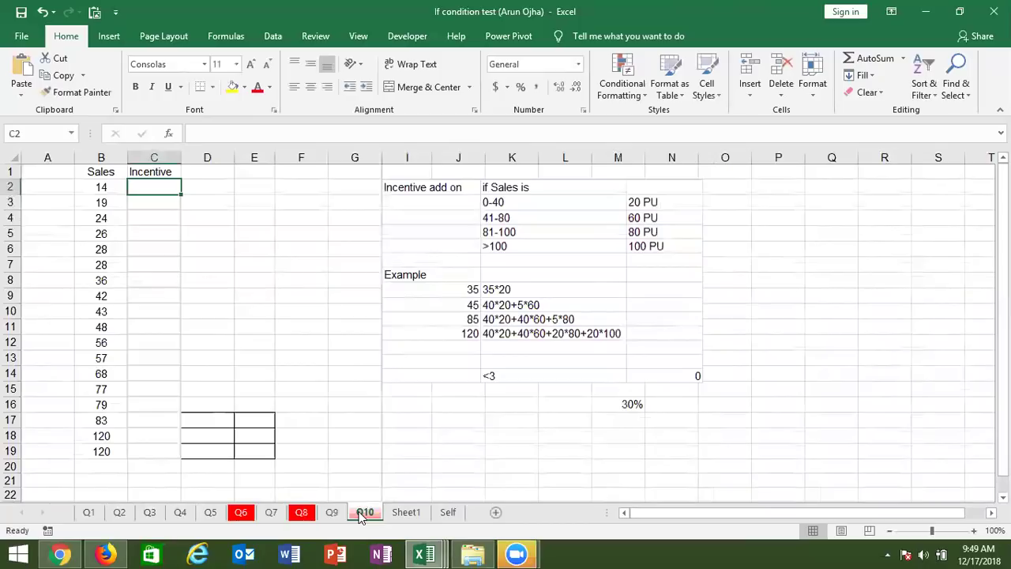
pyautogui.click(301, 512)
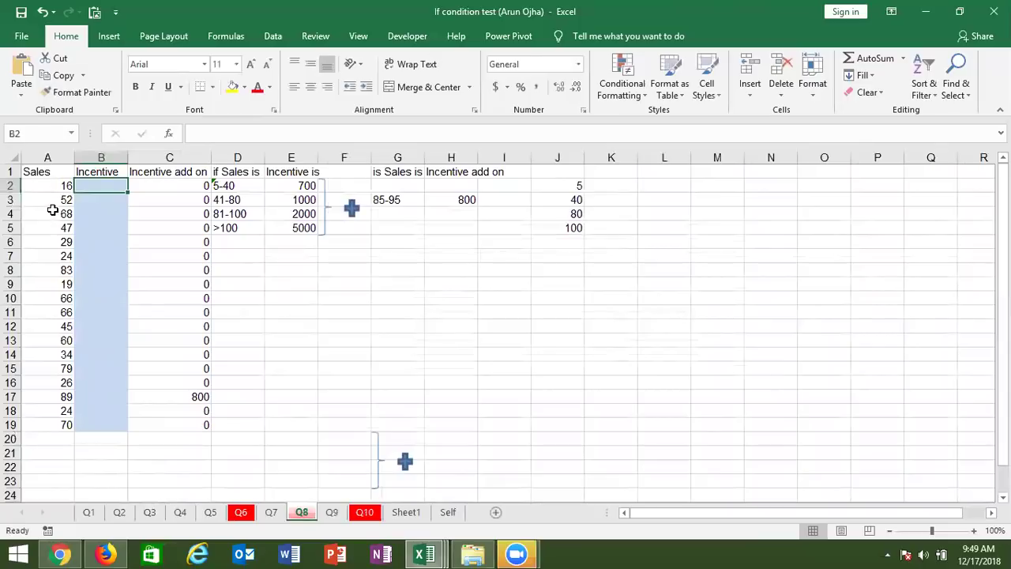
pyautogui.click(296, 186)
pyautogui.moveTo(296, 186); pyautogui.dragTo(300, 229)
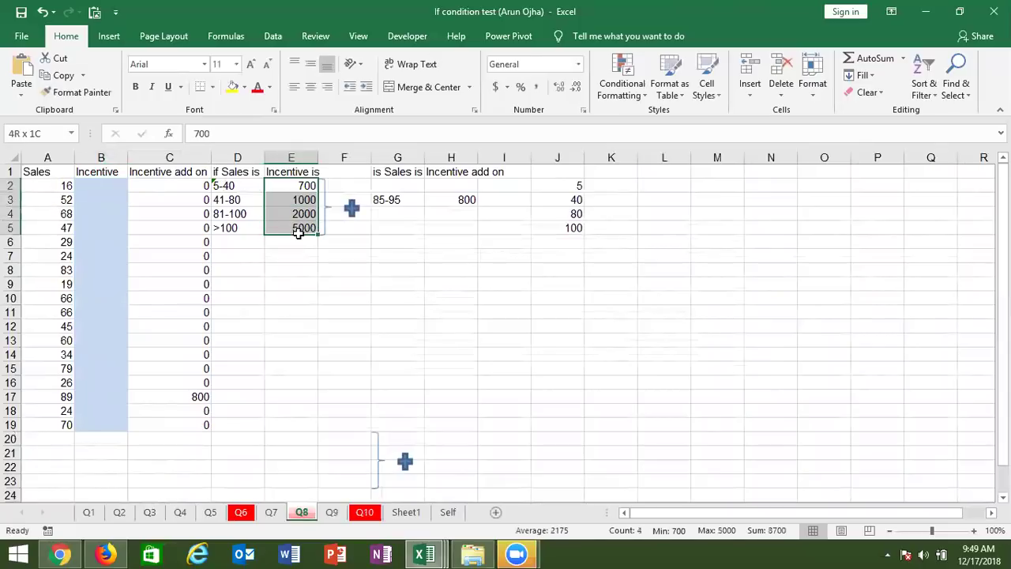
pyautogui.click(332, 512)
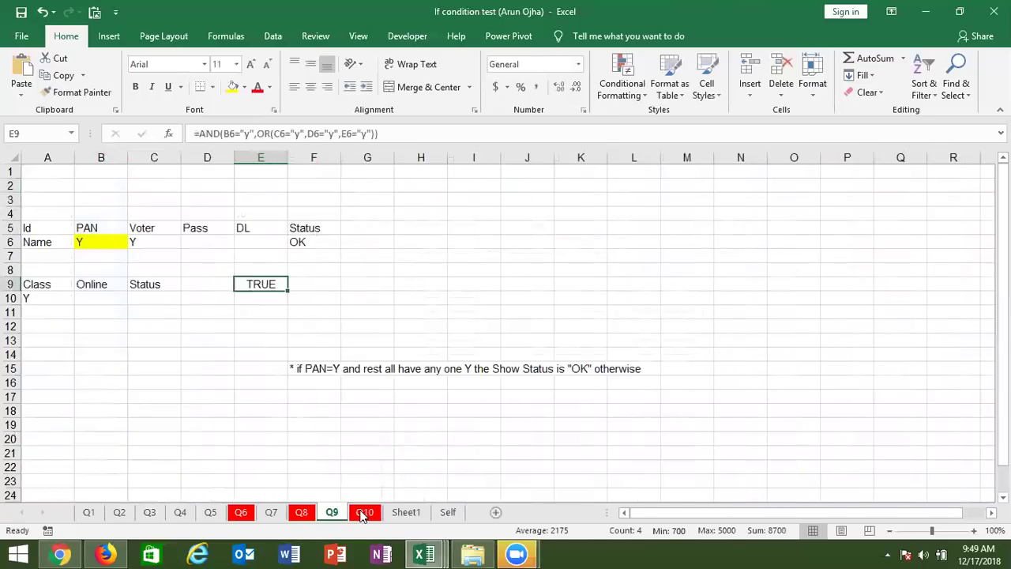
pyautogui.click(363, 512)
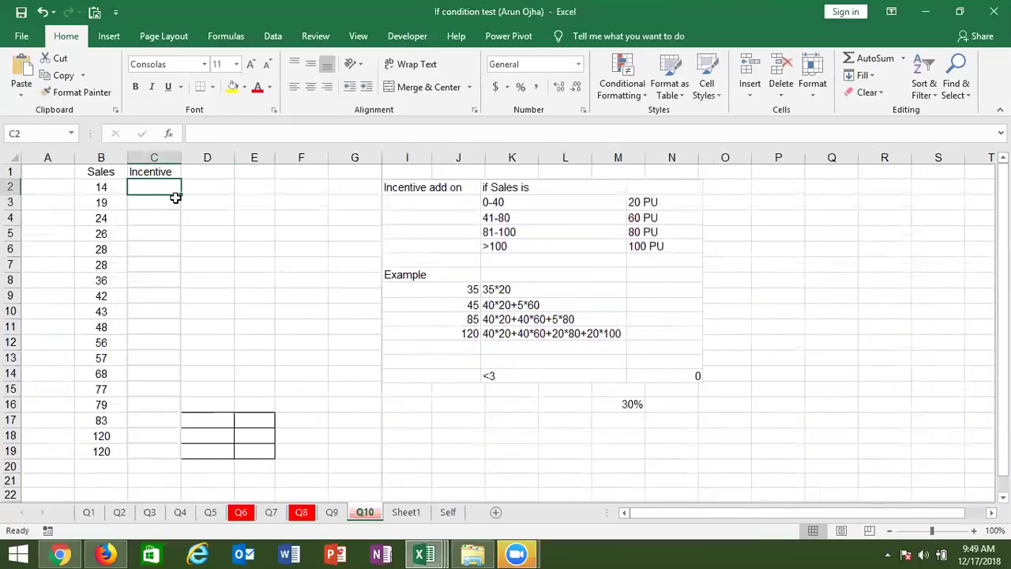
# In C2 on Q10, begin the nested IF: sales up to 40 earn B2*20
pyautogui.write('=if')
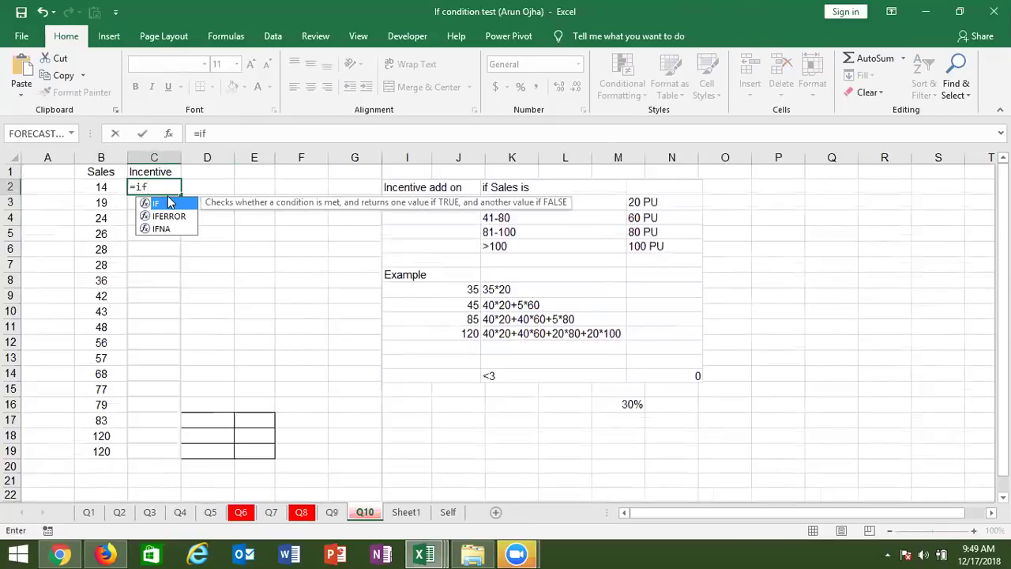
pyautogui.doubleClick(170, 203)
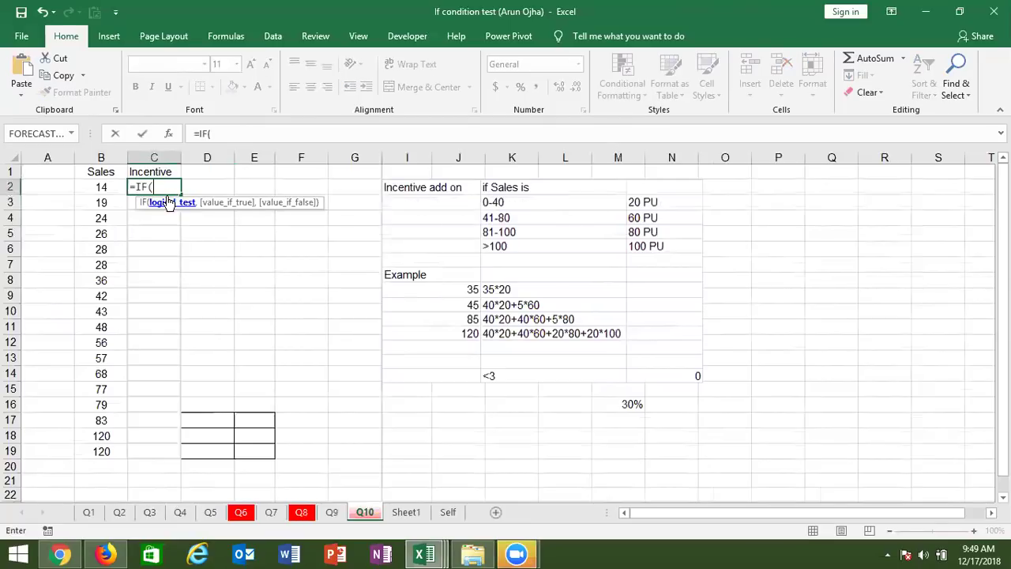
pyautogui.click(92, 189)
pyautogui.write('<=40,')
pyautogui.click(92, 188)
pyautogui.write('*20')
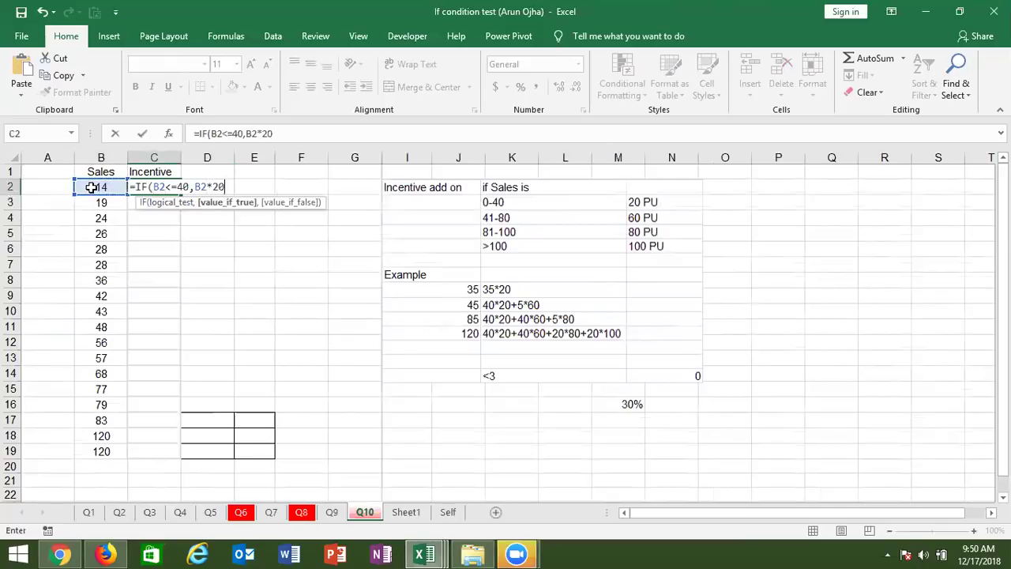
pyautogui.write(',IF(')
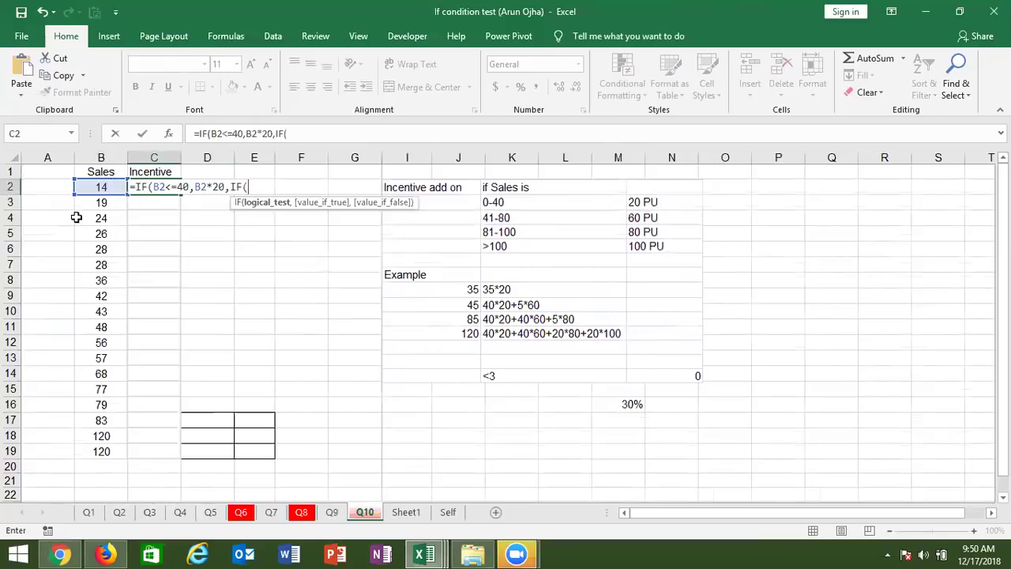
# Add the second slab: sales up to 80 earn (40*20)+(B2-40)*60
pyautogui.click(93, 188)
pyautogui.write('<=80,(')
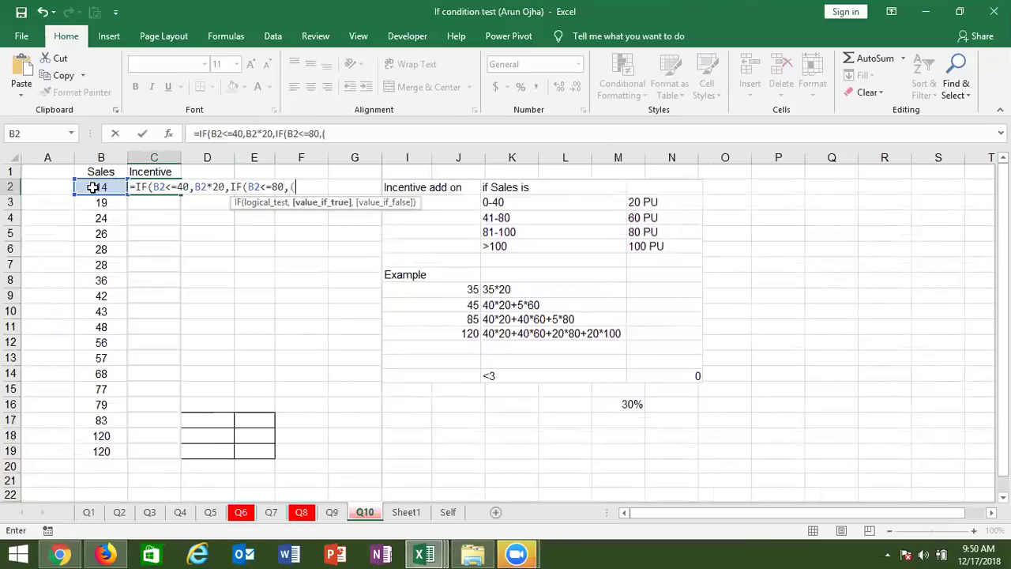
pyautogui.write('40*20)+')
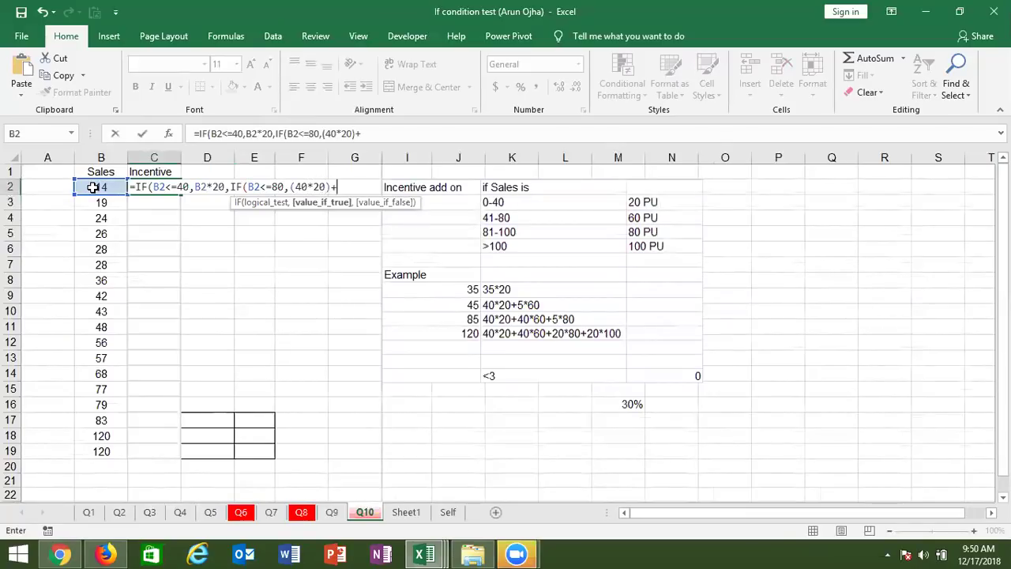
pyautogui.write('(')
pyautogui.click(93, 187)
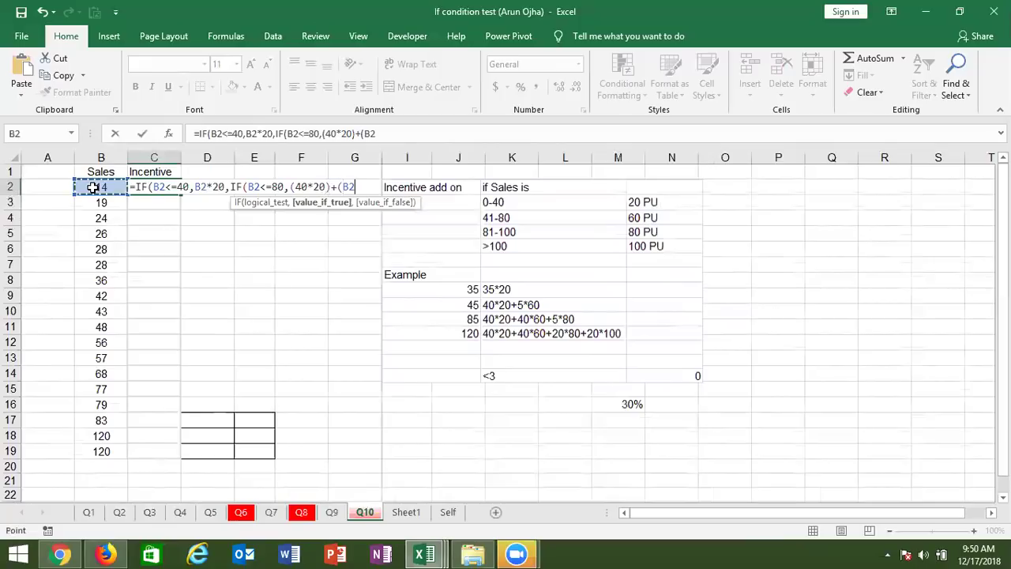
pyautogui.write('-')
pyautogui.write('40)*60')
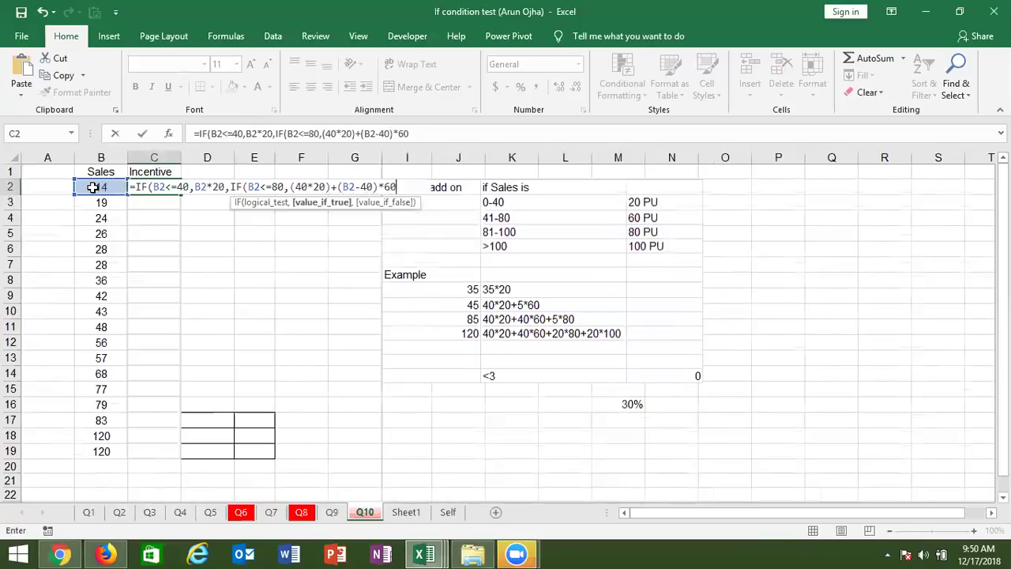
# Add the third slab up to 100 earning (40*20)+(40*60)+(B2-80)*80, then accept Excel's correction
pyautogui.write(',')
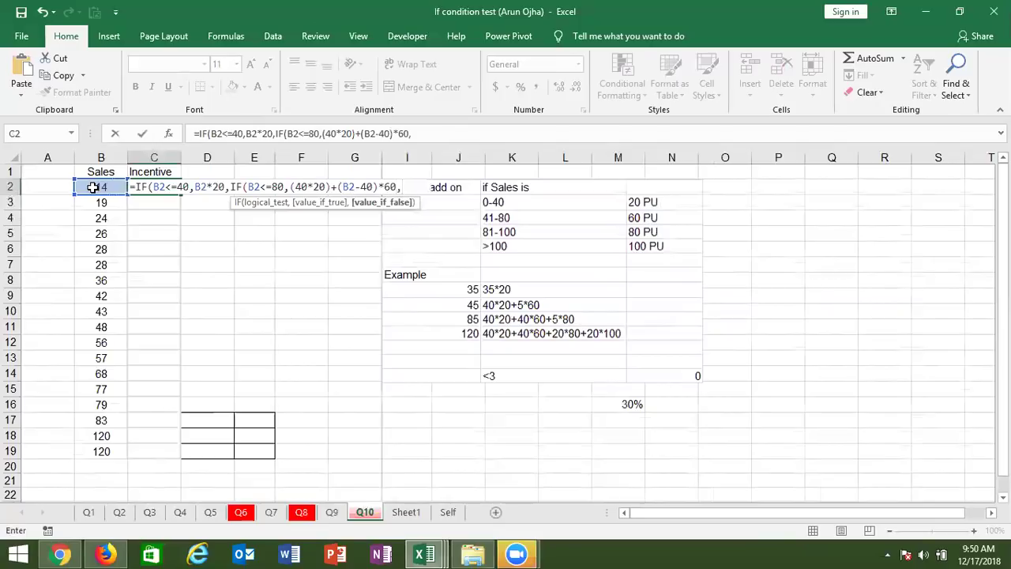
pyautogui.write('IF(')
pyautogui.click(95, 186)
pyautogui.write('<=')
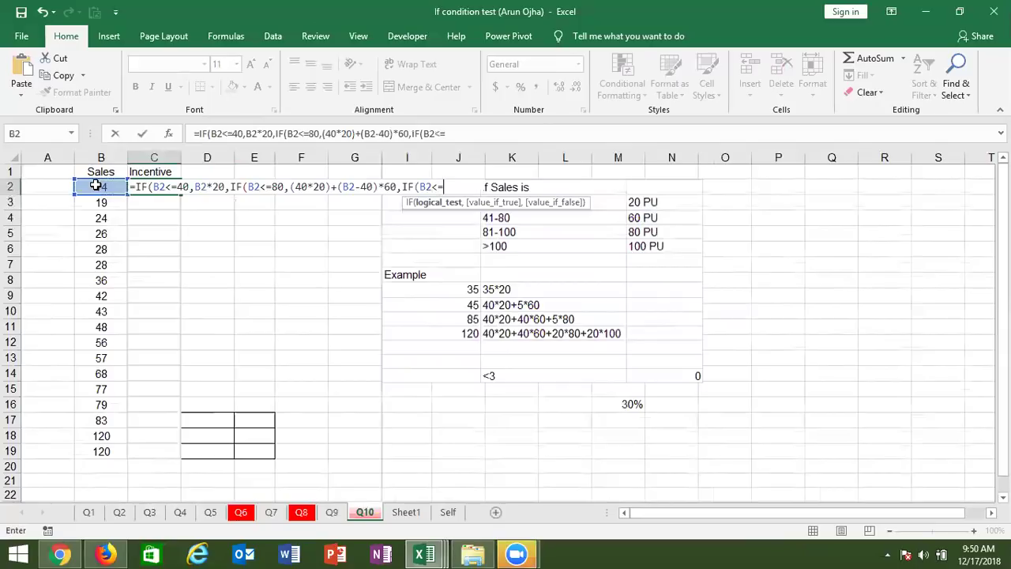
pyautogui.write('1')
pyautogui.write('00,')
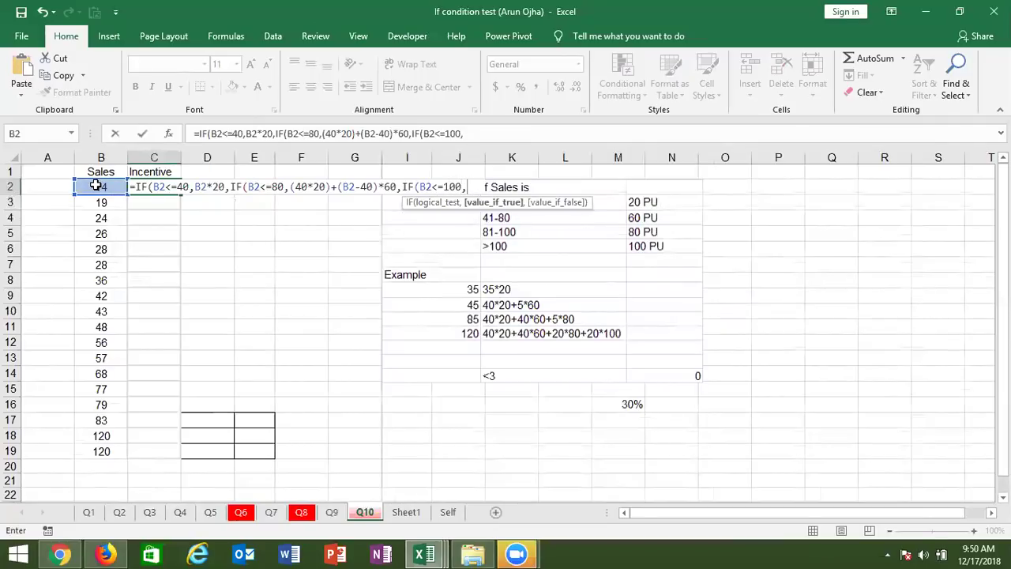
pyautogui.write('(')
pyautogui.write('40*20)+')
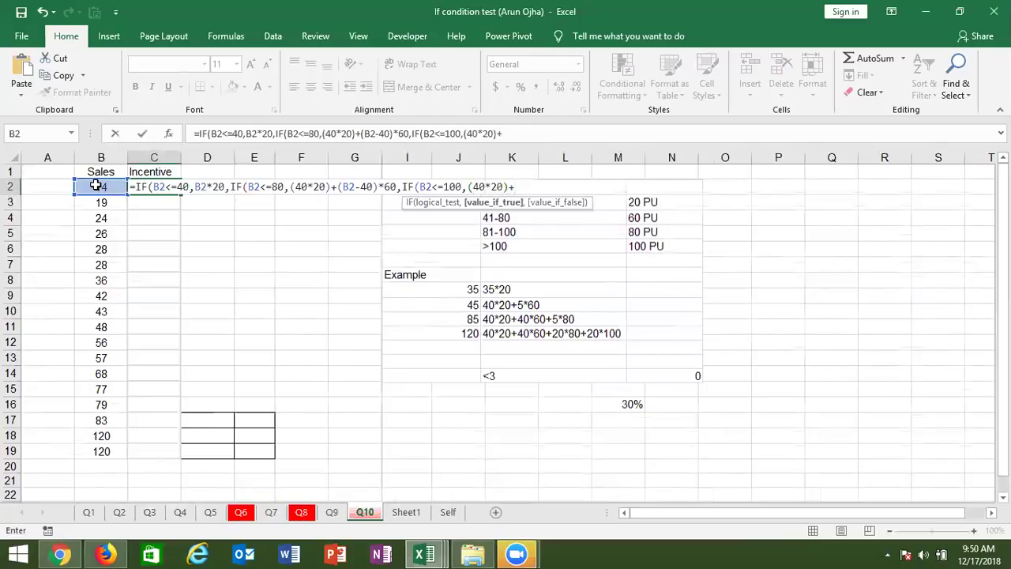
pyautogui.write('(')
pyautogui.write('40*60)+')
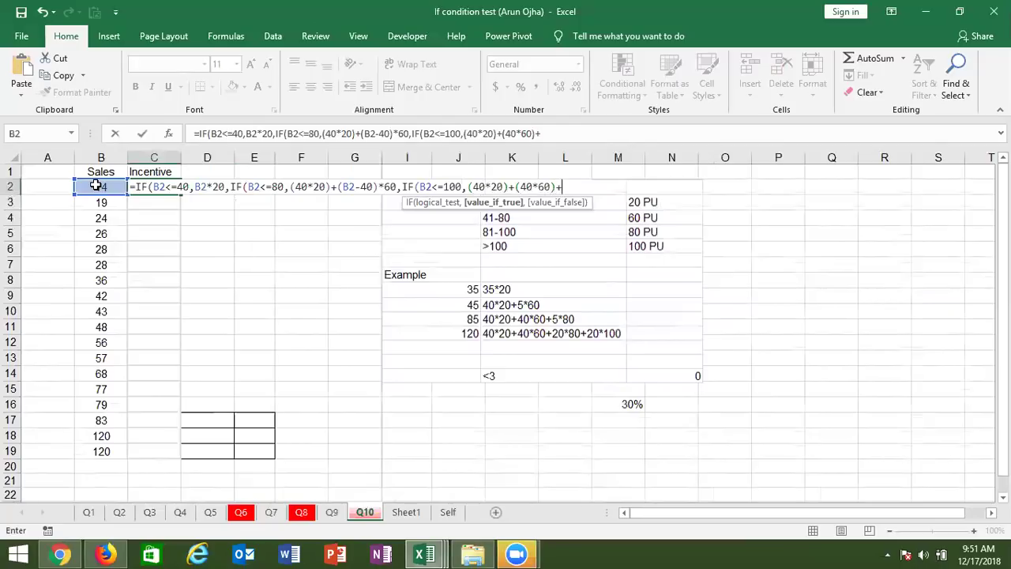
pyautogui.write('(')
pyautogui.click(97, 186)
pyautogui.write('-80)')
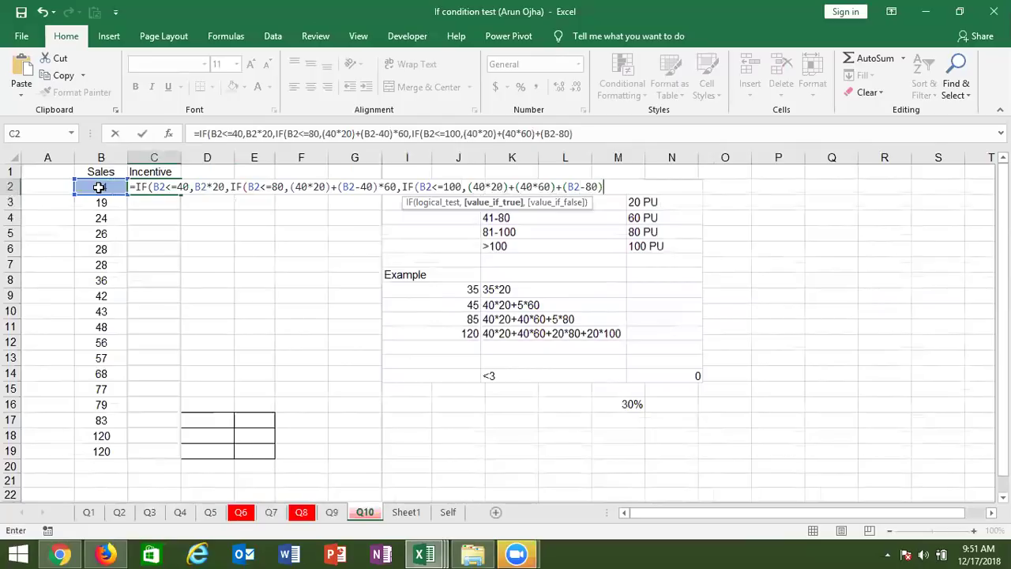
pyautogui.write('*80')
pyautogui.press('Return')
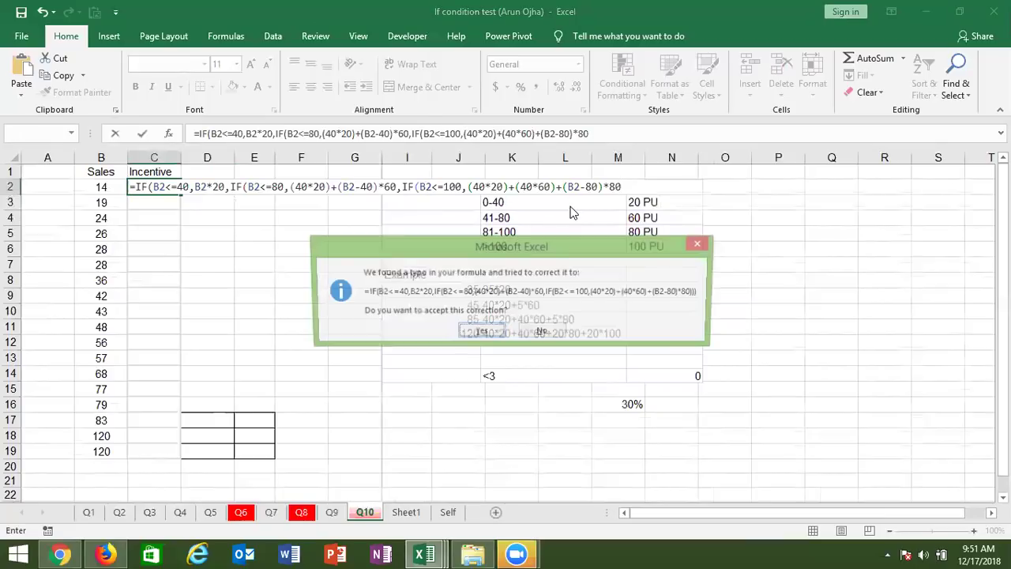
pyautogui.press('Return')
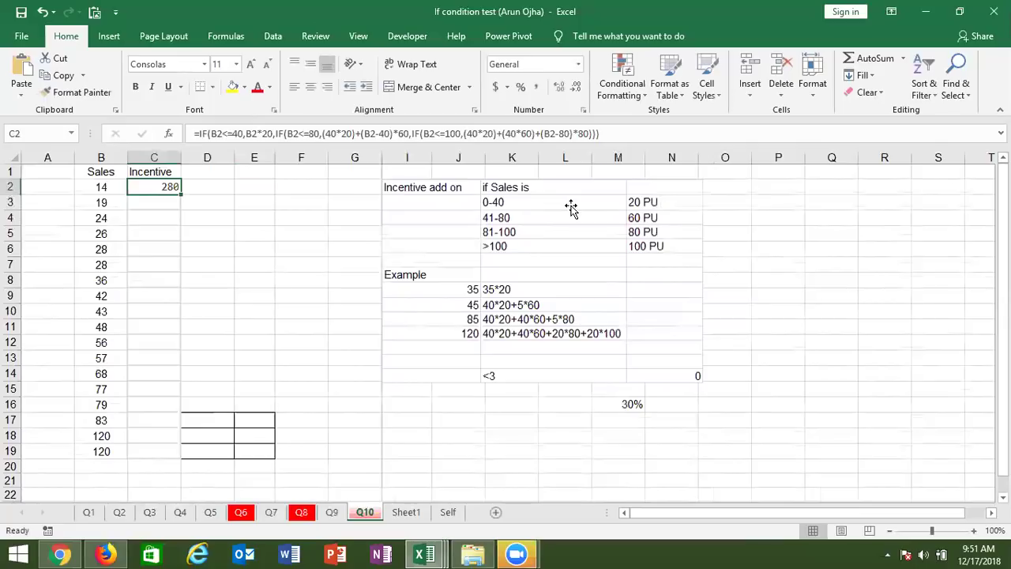
# Start the slab table in F13:G13 with the 3L slab at rate 0
pyautogui.click(258, 380)
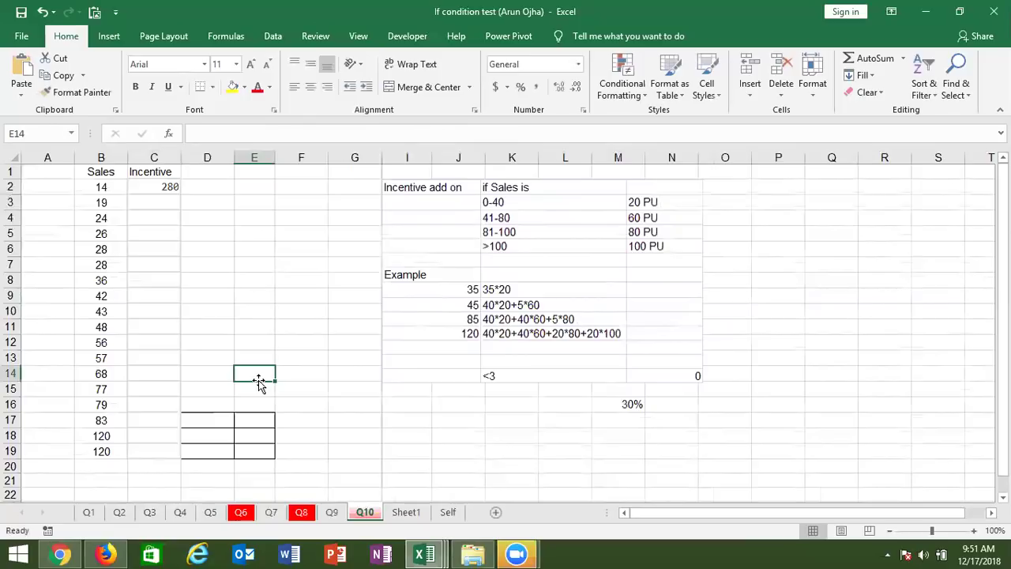
pyautogui.press('Up')
pyautogui.press('Right')
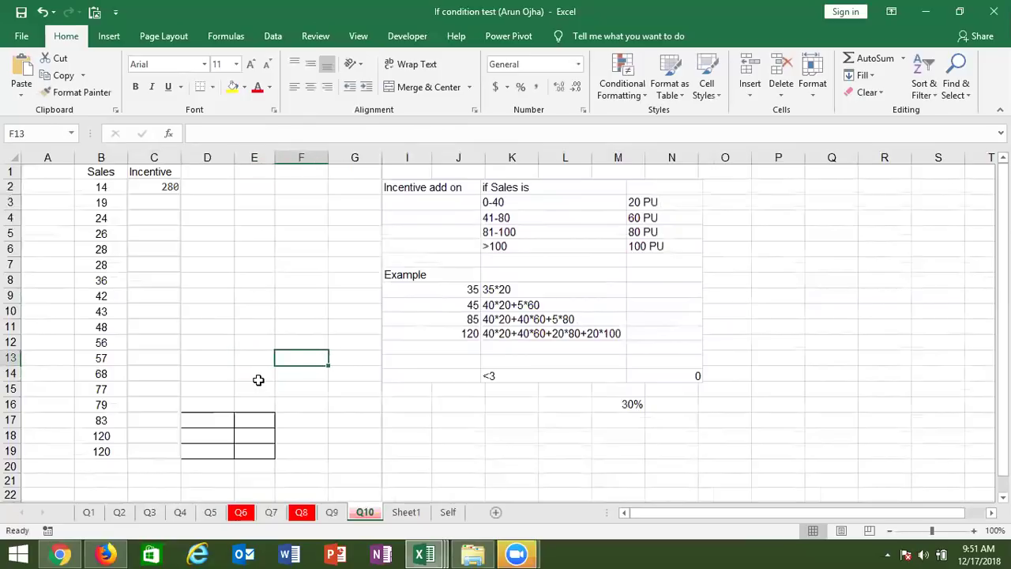
pyautogui.write('3L')
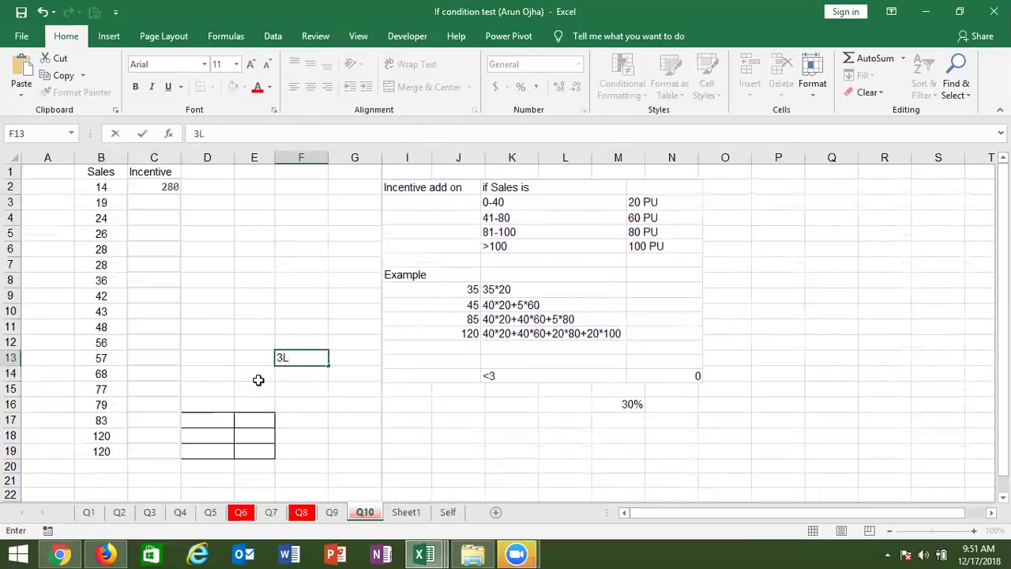
pyautogui.press('Right')
pyautogui.write('0')
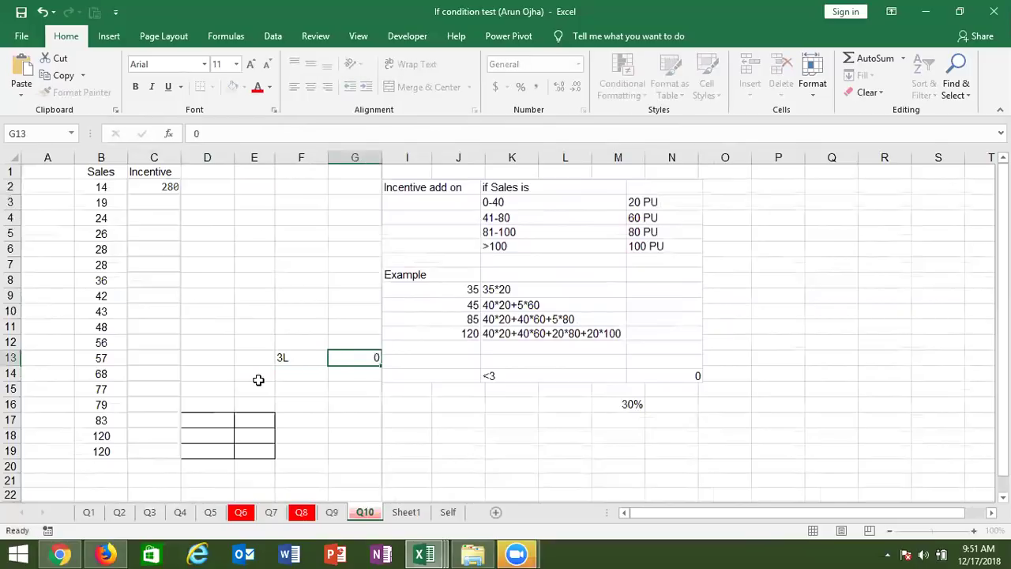
pyautogui.press('Return')
# Add the 3L-5L slab with a 10% rate in row 14
pyautogui.press('Left')
pyautogui.write('3L-2')
pyautogui.press('BackSpace')
pyautogui.write('5L')
pyautogui.press('Tab')
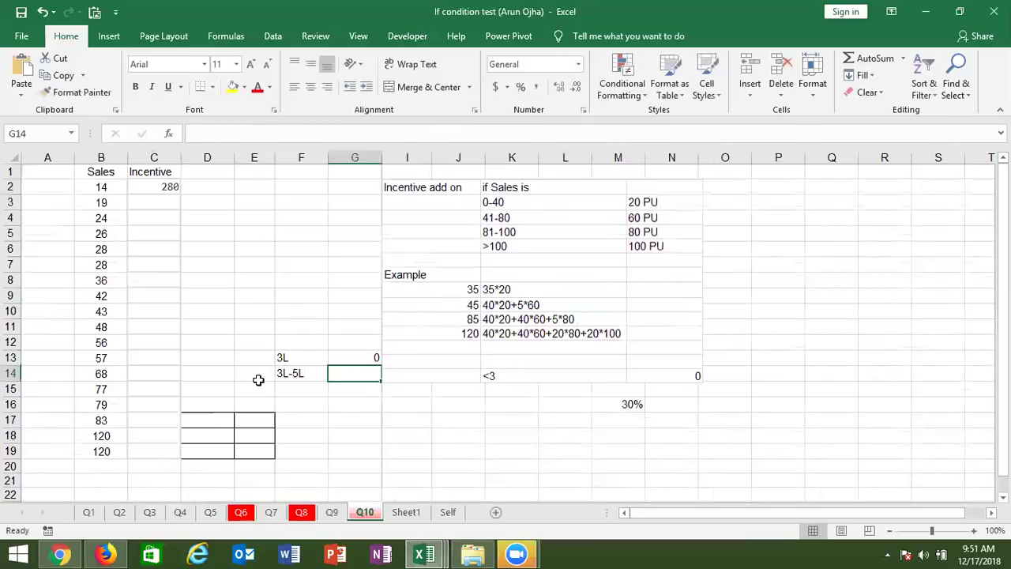
pyautogui.write('10')
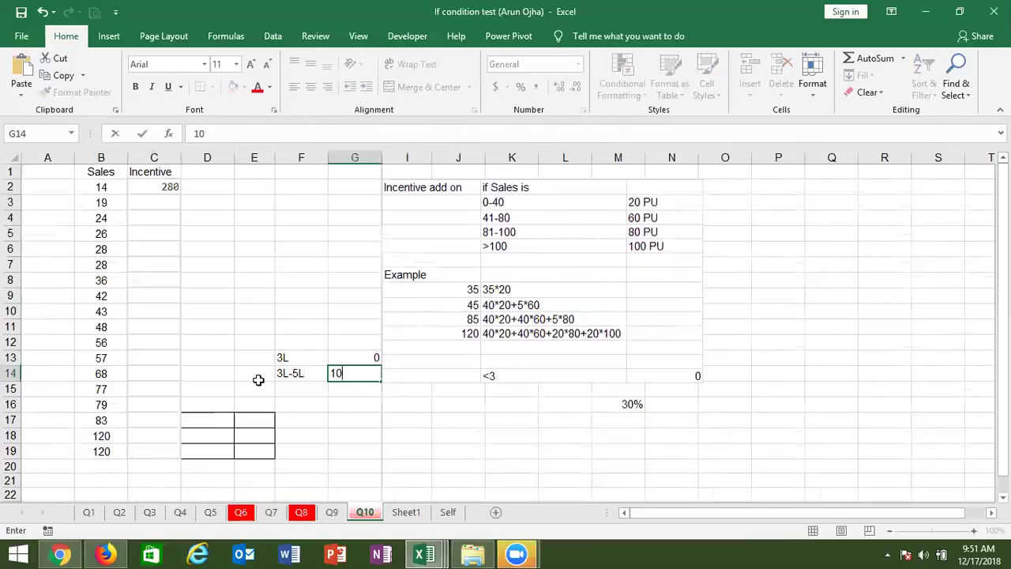
pyautogui.write('%')
pyautogui.press('Return')
# Add the 5L-10L slab with a 20% rate, fixing the mistyped 20L label
pyautogui.click(258, 383)
pyautogui.press('Right')
pyautogui.write('50')
pyautogui.press('BackSpace')
pyautogui.write('L-20L')
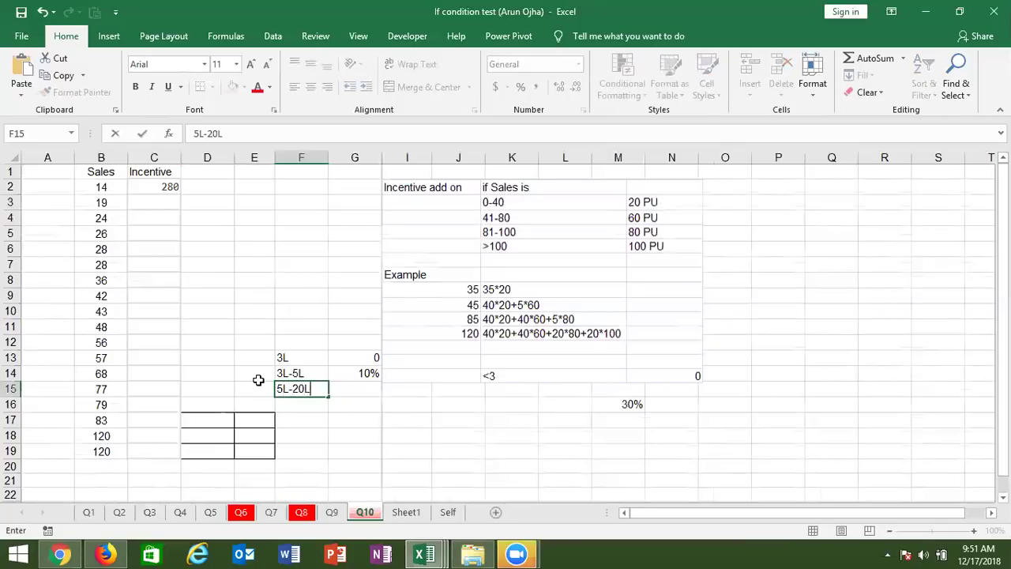
pyautogui.press('Tab')
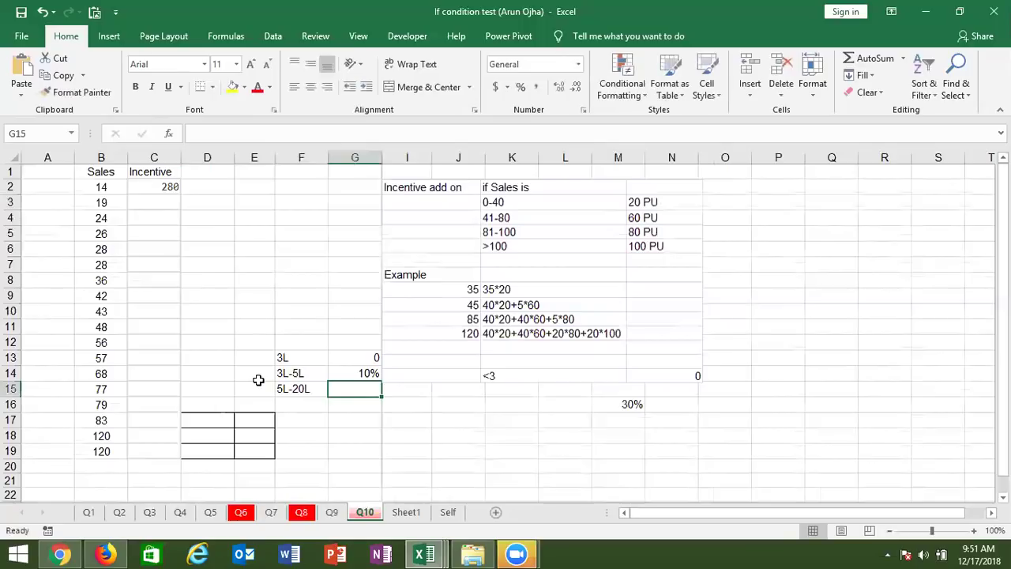
pyautogui.press('Left')
pyautogui.click(212, 129)
pyautogui.press('BackSpace')
pyautogui.write('1')
pyautogui.press('Tab')
pyautogui.write('20%')
pyautogui.press('Return')
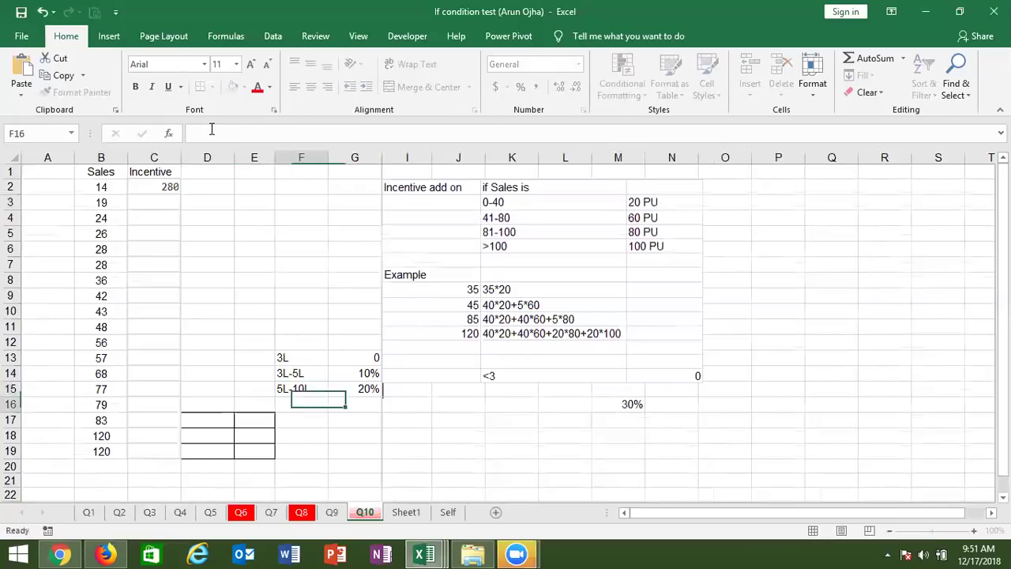
# Add the top slab >10L with a 30% rate, then move to cell D18
pyautogui.write('<')
pyautogui.press('BackSpace')
pyautogui.write('>10')
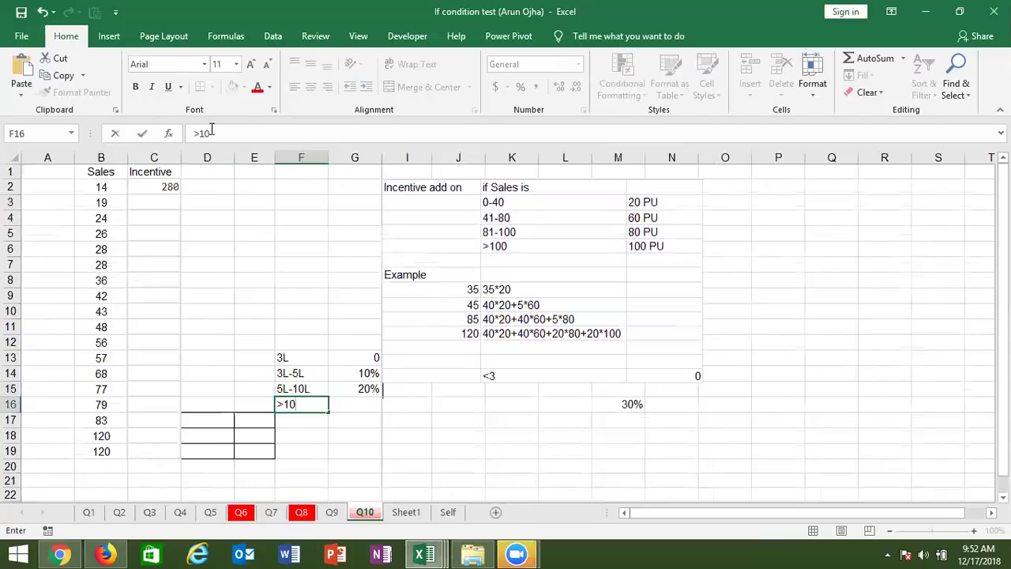
pyautogui.write('L')
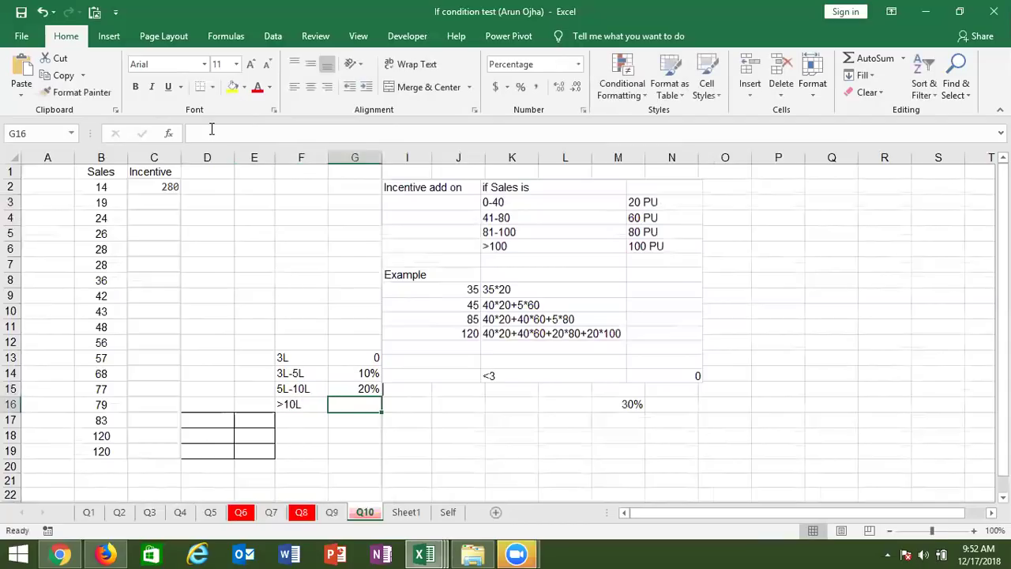
pyautogui.write('30')
pyautogui.press('Return')
pyautogui.press('Down')
pyautogui.press('Down')
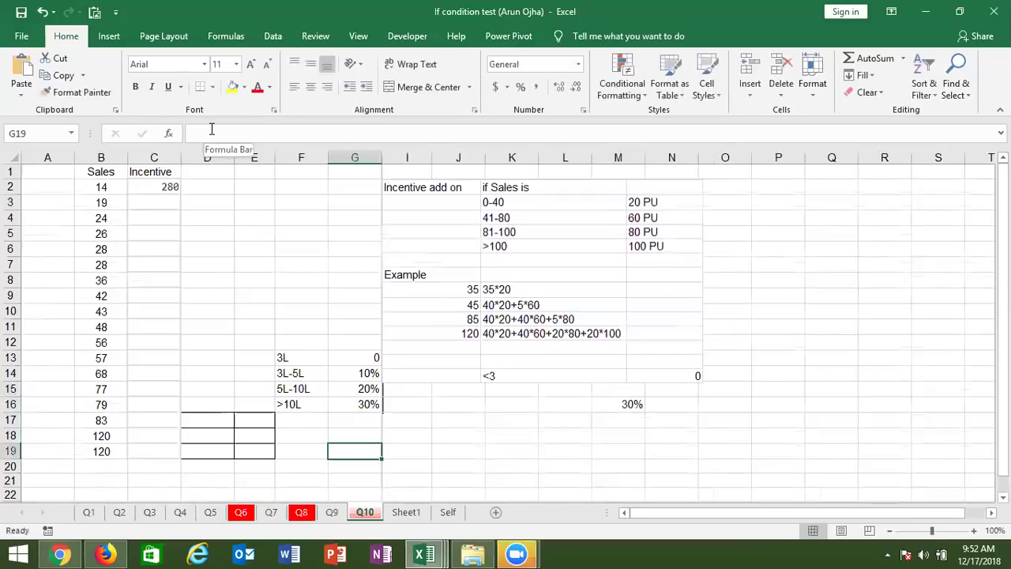
pyautogui.press('Left')
pyautogui.press('Left')
pyautogui.press('Left')
pyautogui.press('Down')
pyautogui.press('Down')
pyautogui.press('Up')
pyautogui.press('Up')
pyautogui.press('Up')
pyautogui.press('Up')
pyautogui.press('Down')
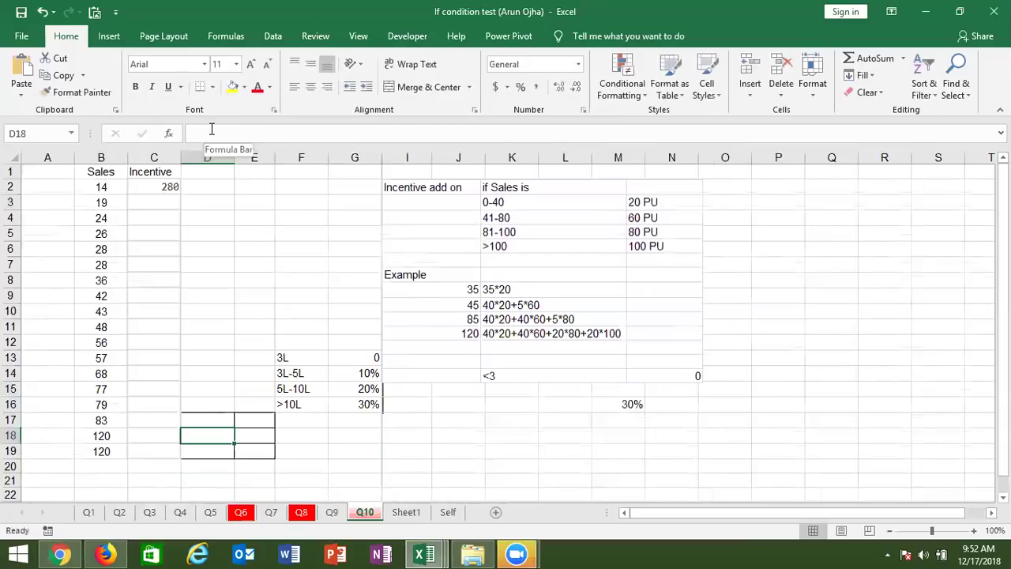
# Enter 450000 as the test sales value in D18
pyautogui.write('5')
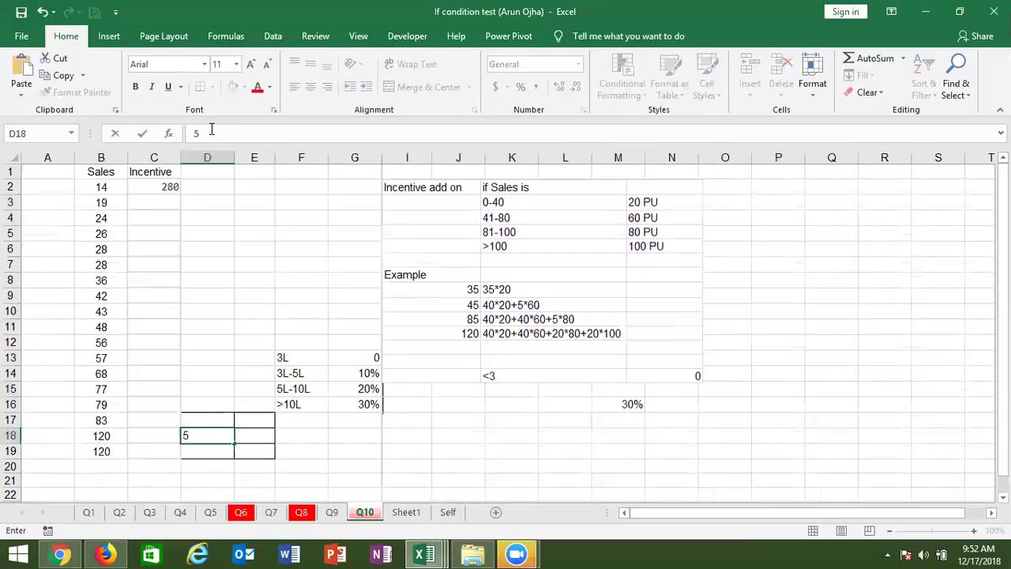
pyautogui.press('BackSpace')
pyautogui.write('450000')
pyautogui.press('Tab')
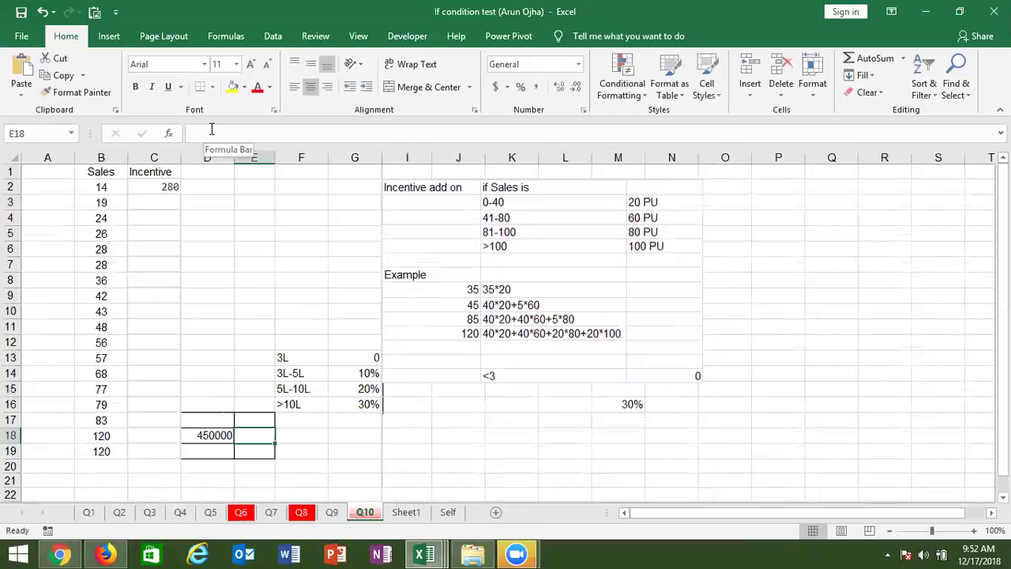
# Enter =IF(D18<=300000,0,IF(D18<=500000,0+(D18-300000)*10%)) in E18
pyautogui.write('=IF(')
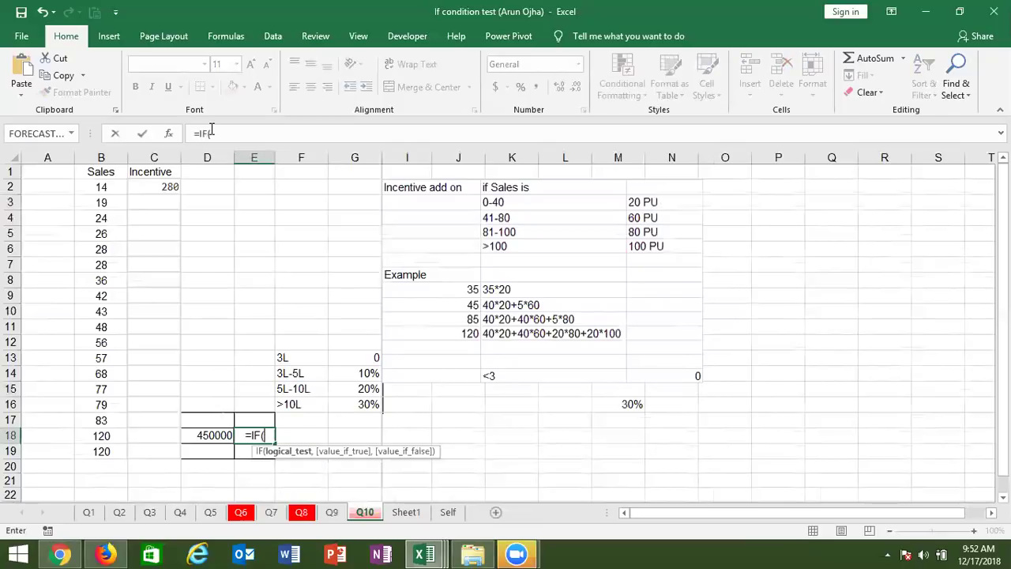
pyautogui.click(203, 436)
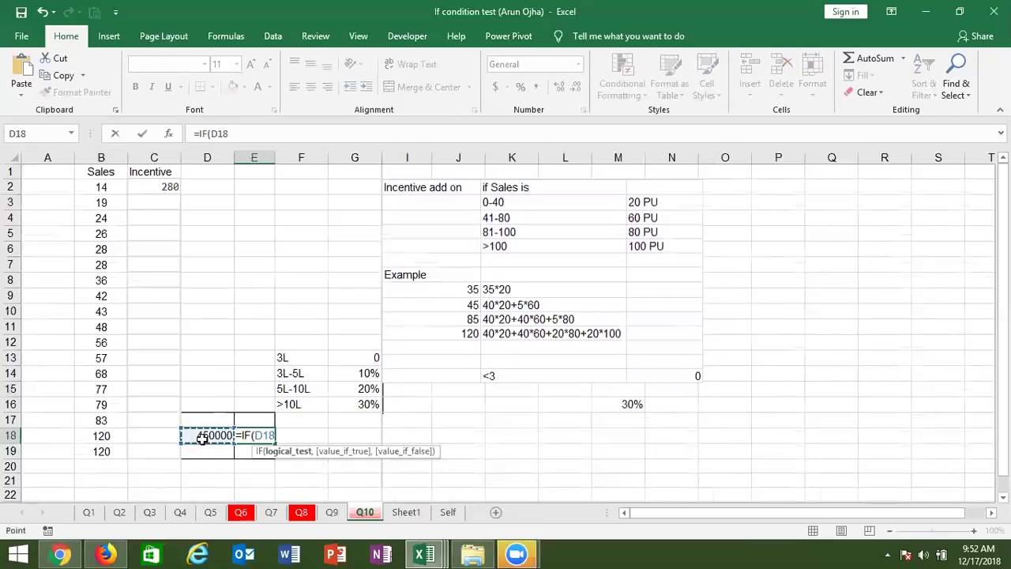
pyautogui.write('<=3')
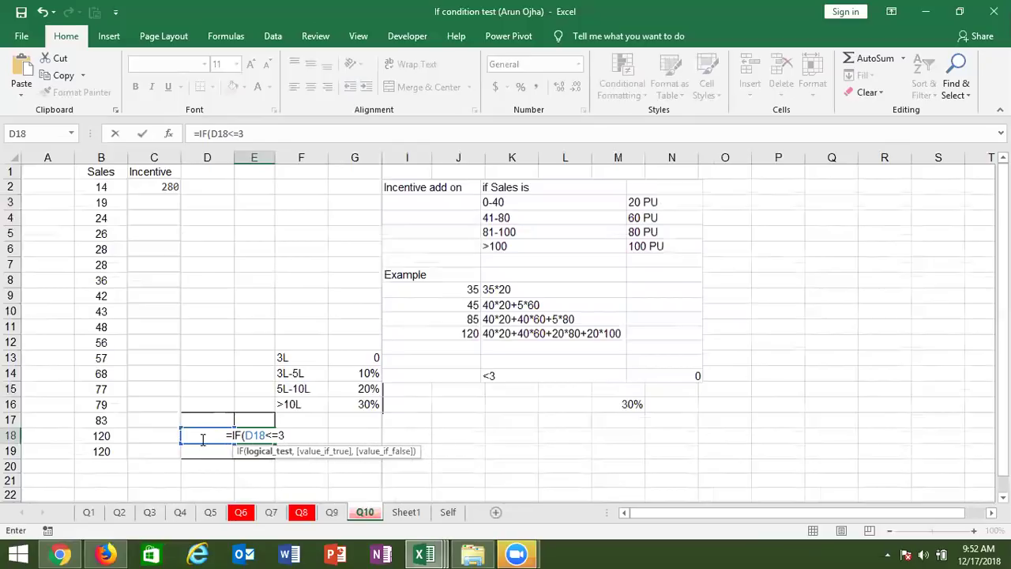
pyautogui.write('00000,')
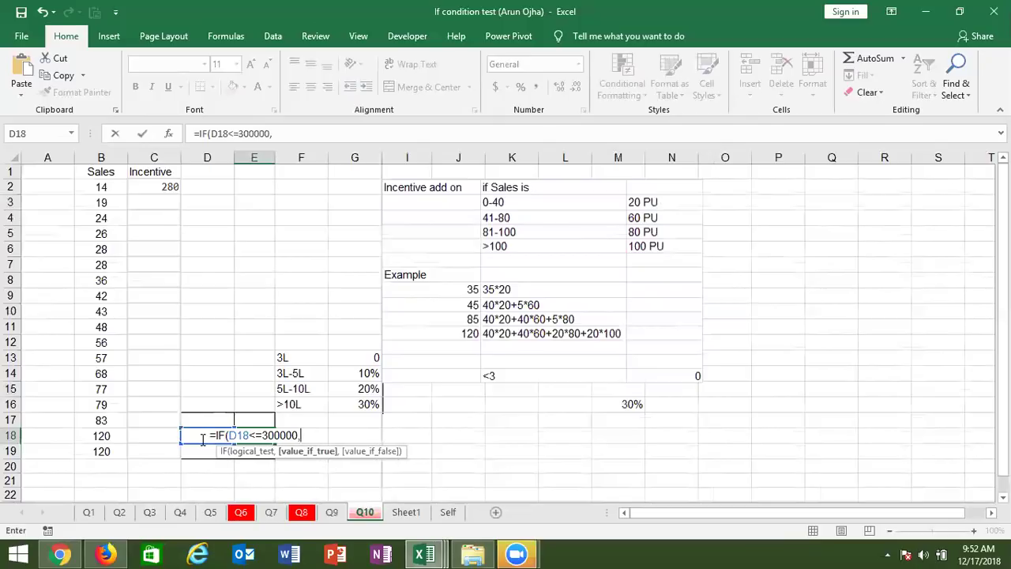
pyautogui.write('0,')
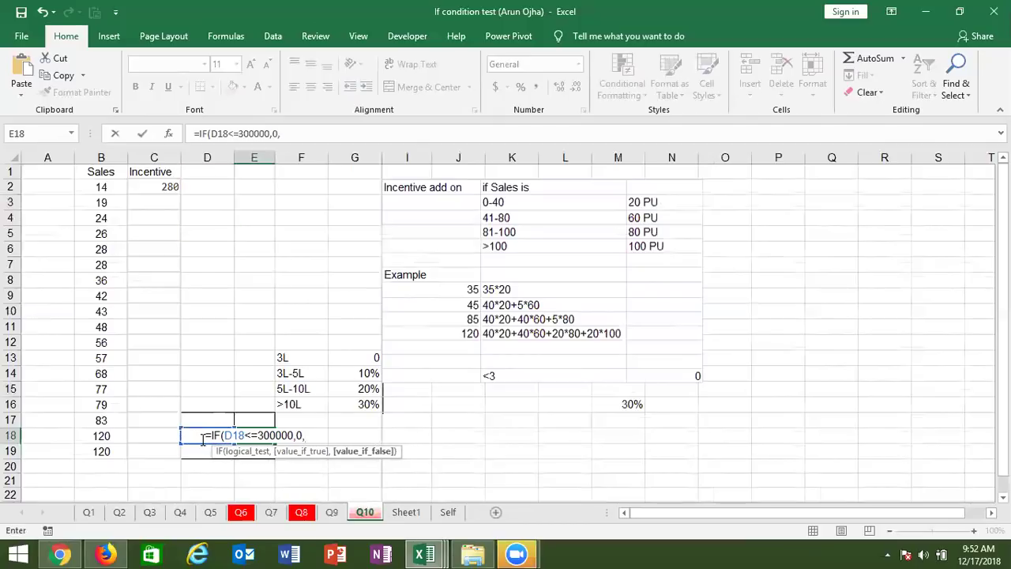
pyautogui.write('IF(')
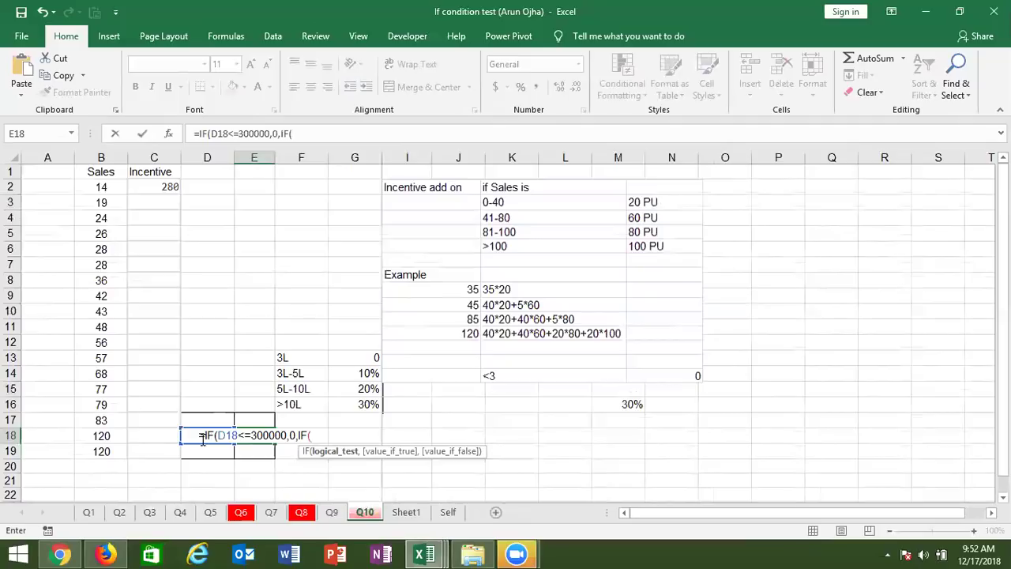
pyautogui.click(203, 440)
pyautogui.write('<=')
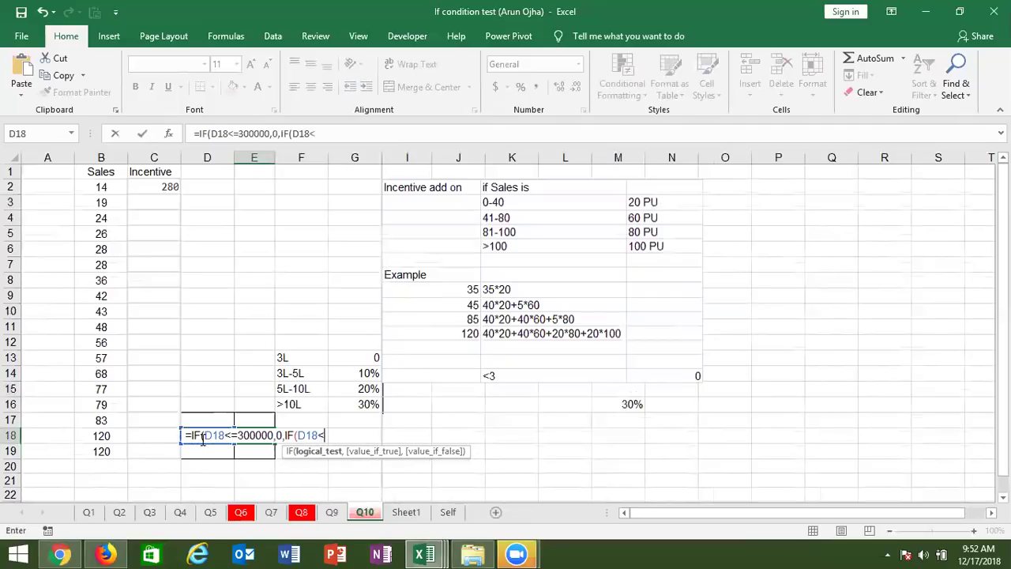
pyautogui.write('500000')
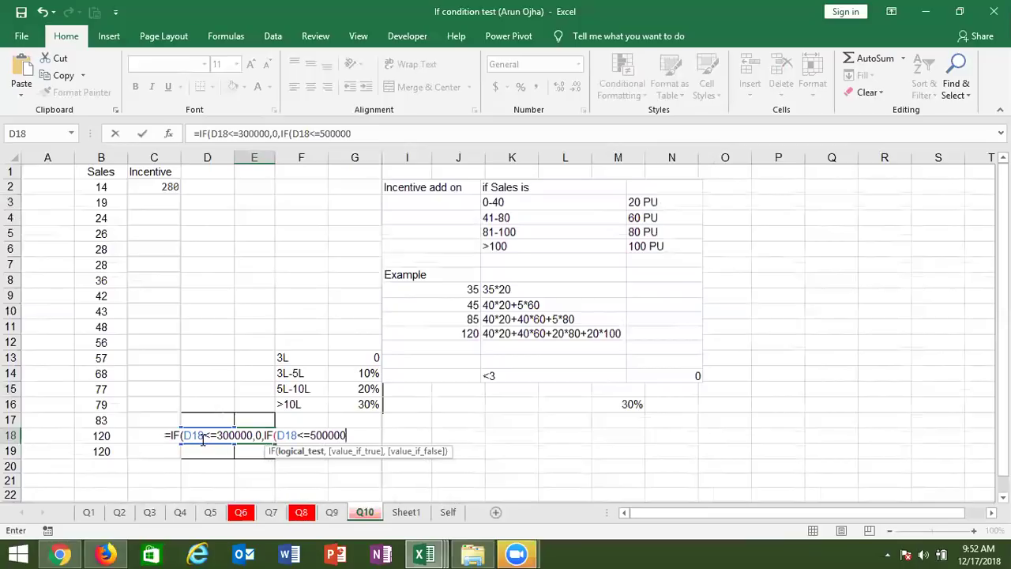
pyautogui.write(',')
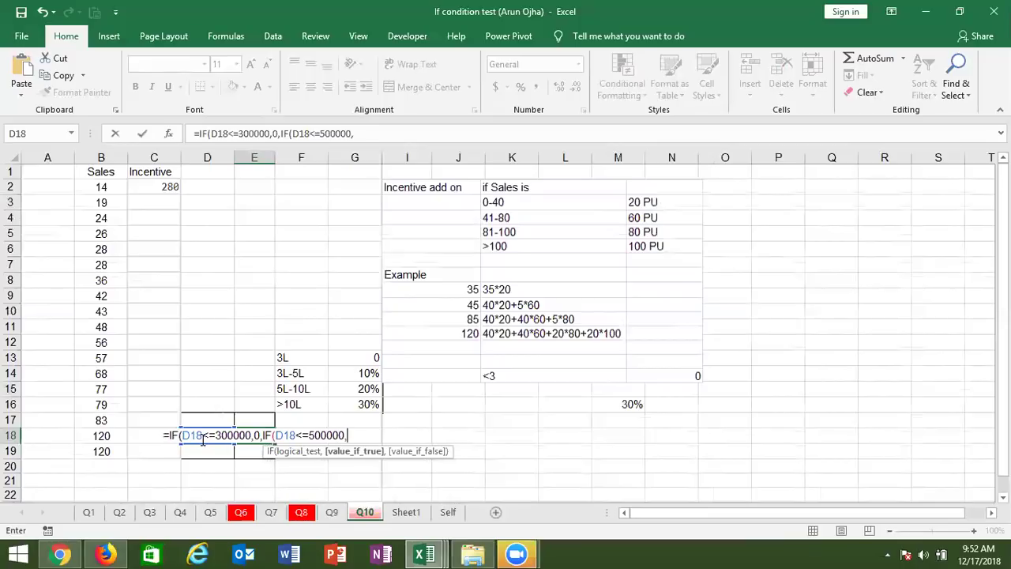
pyautogui.write('0+')
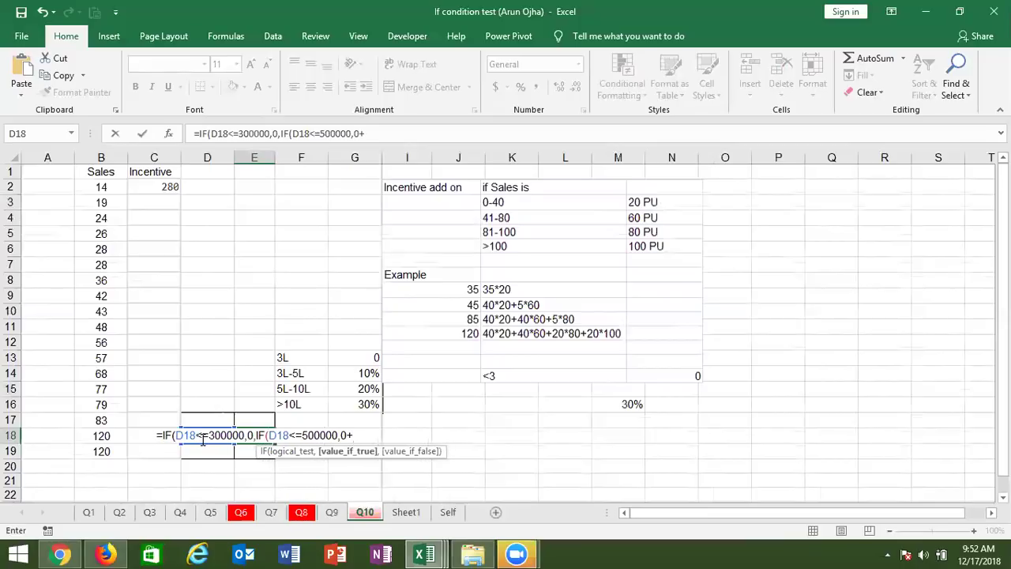
pyautogui.click(203, 440)
pyautogui.press('BackSpace')
pyautogui.press('BackSpace')
pyautogui.press('BackSpace')
pyautogui.write('(')
pyautogui.click(203, 441)
pyautogui.write('-')
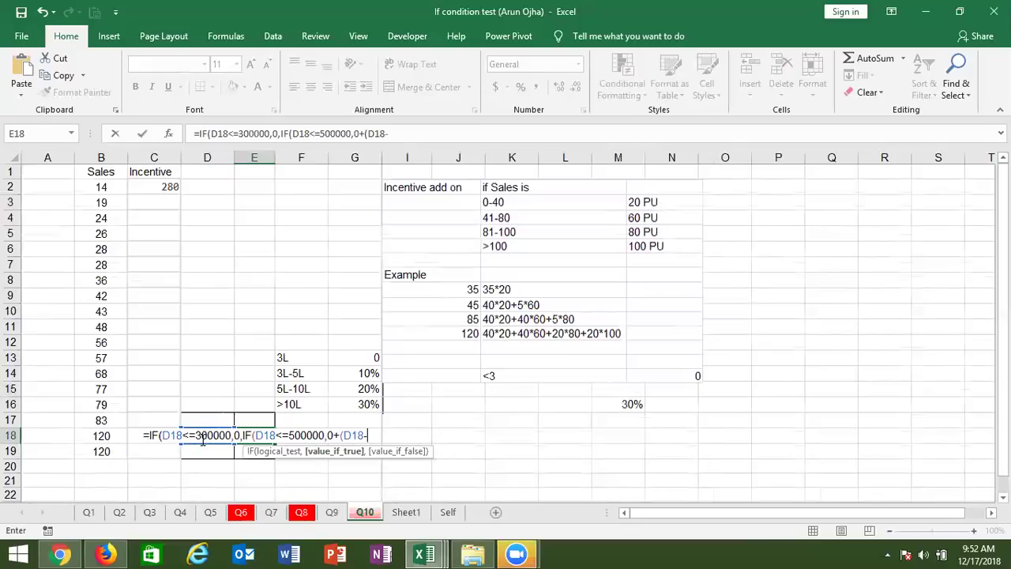
pyautogui.write('30000')
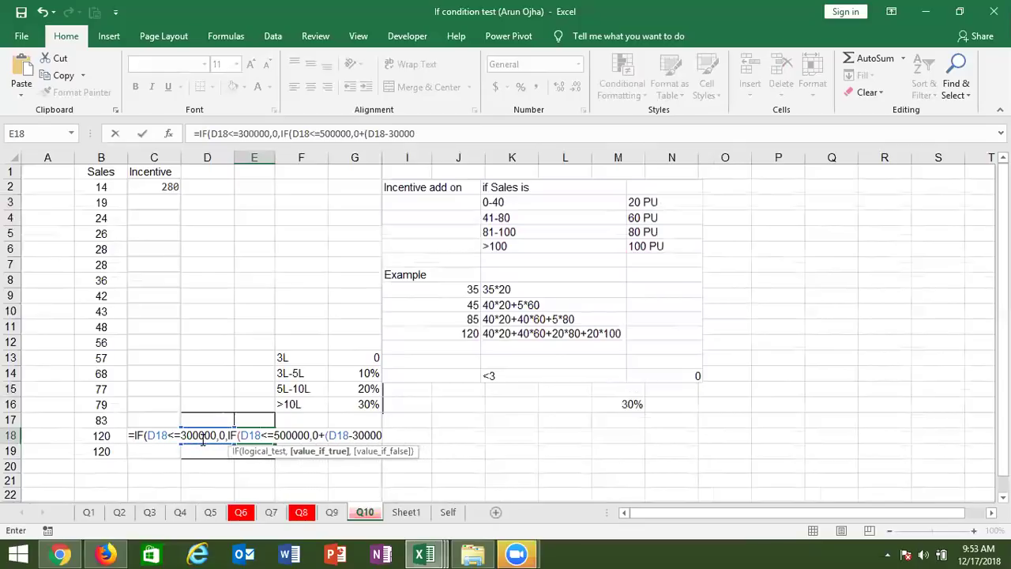
pyautogui.write('0')
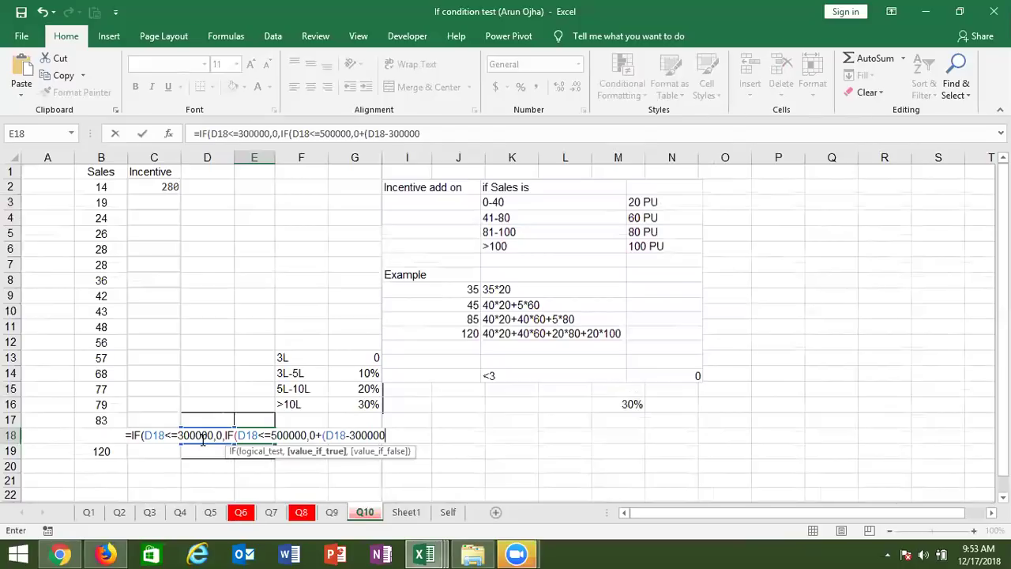
pyautogui.write(')*10')
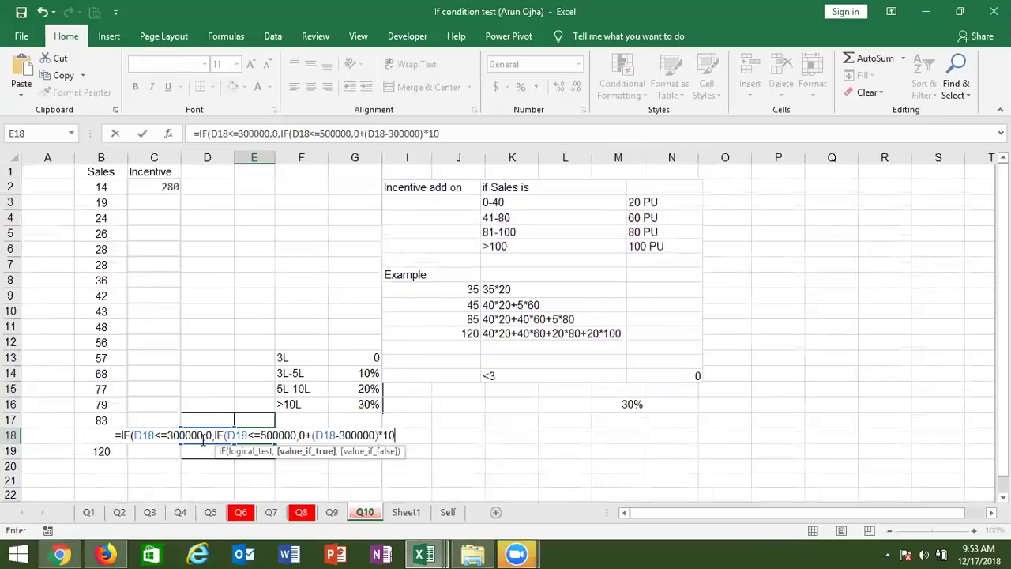
pyautogui.write('%')
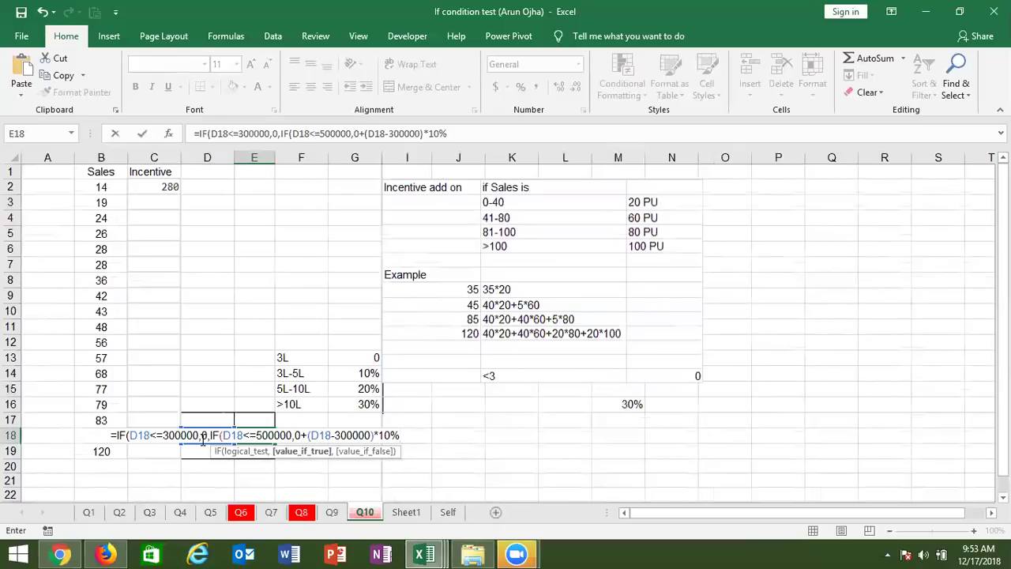
pyautogui.press('Return')
pyautogui.press('Return')
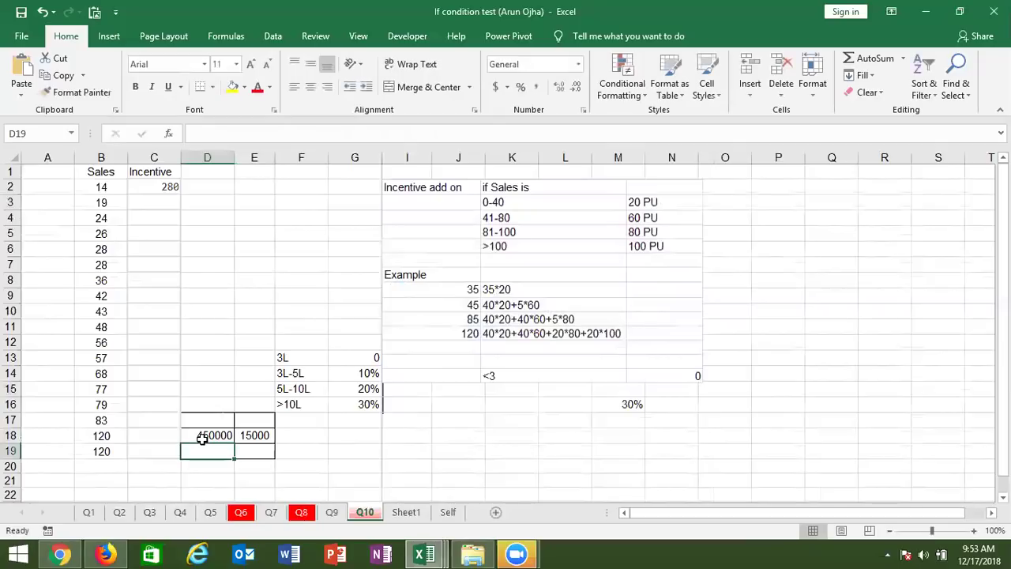
# Check the E18 incentive formula, then switch to Sheet1
pyautogui.click(255, 434)
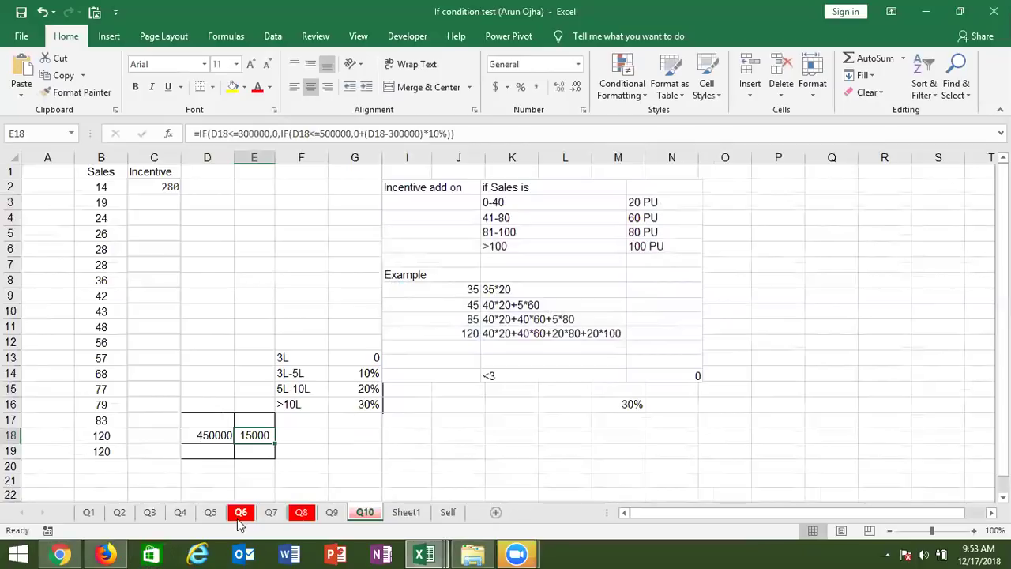
pyautogui.click(405, 511)
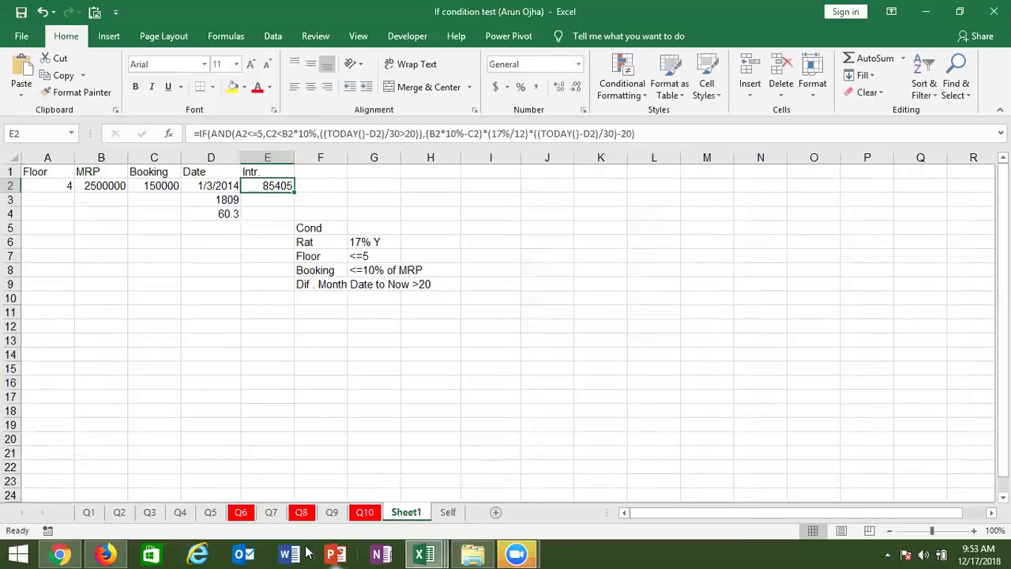
pyautogui.click(209, 380)
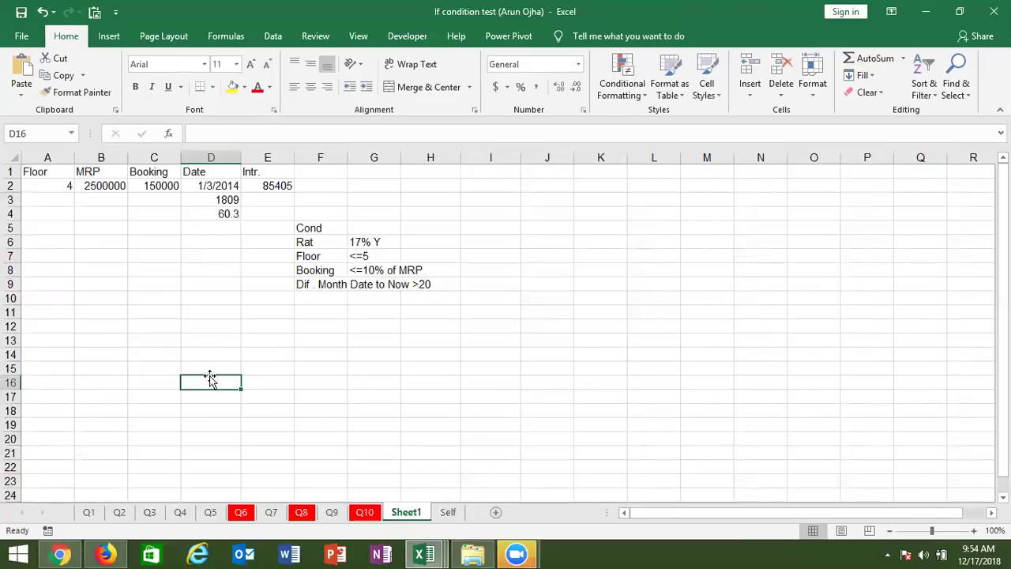
pyautogui.click(66, 194)
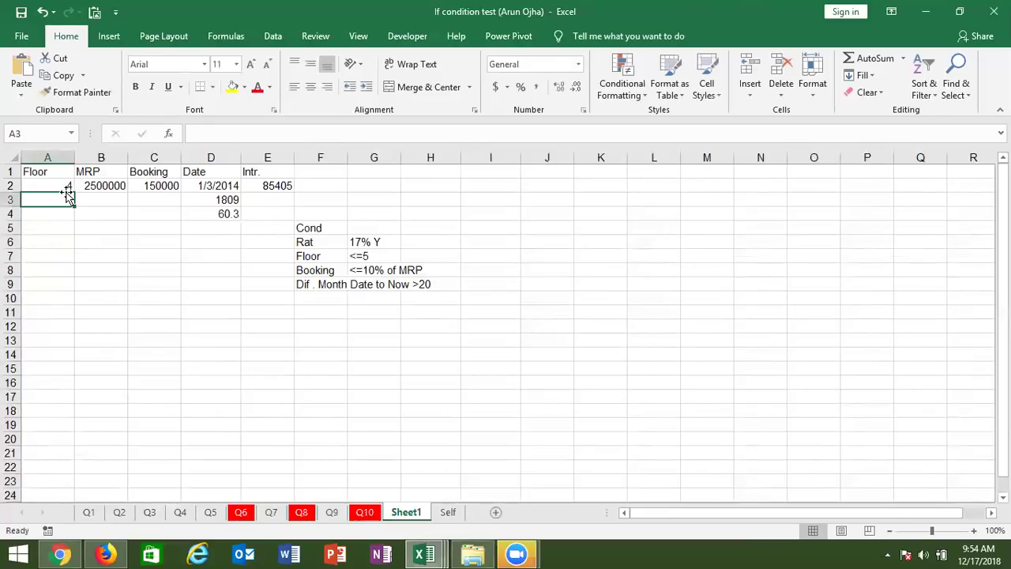
pyautogui.click(114, 204)
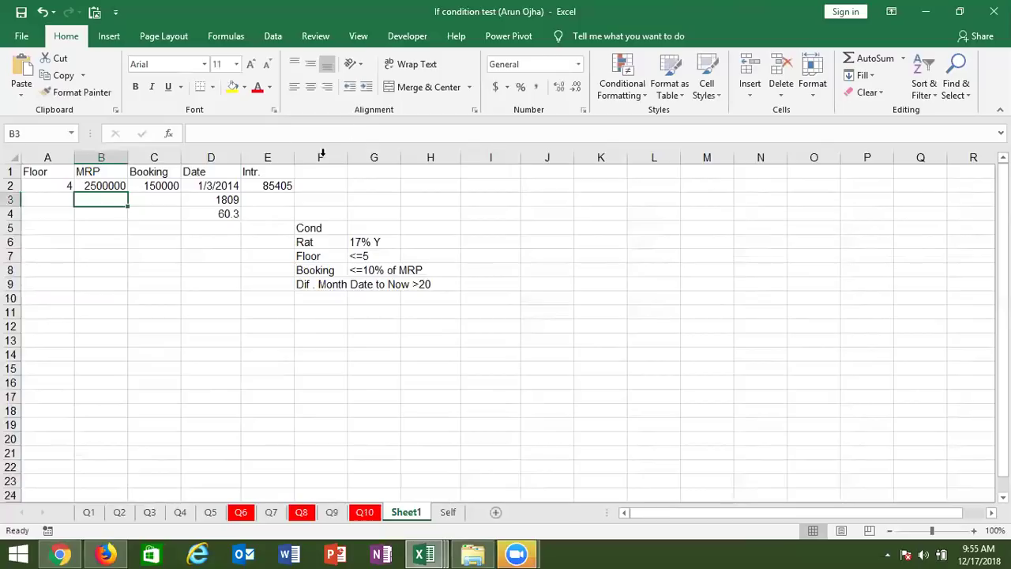
pyautogui.click(266, 218)
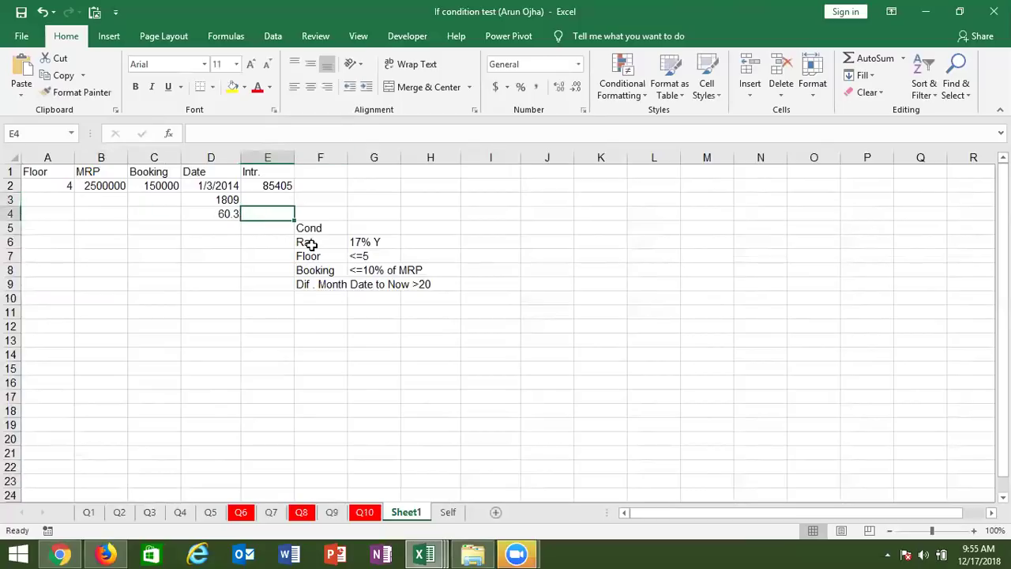
pyautogui.click(310, 244)
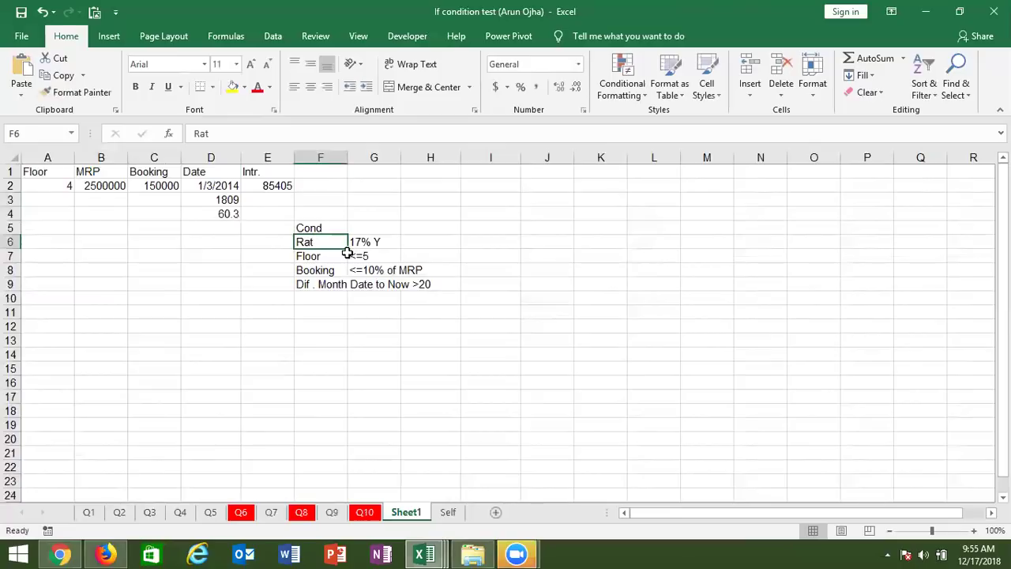
pyautogui.click(341, 258)
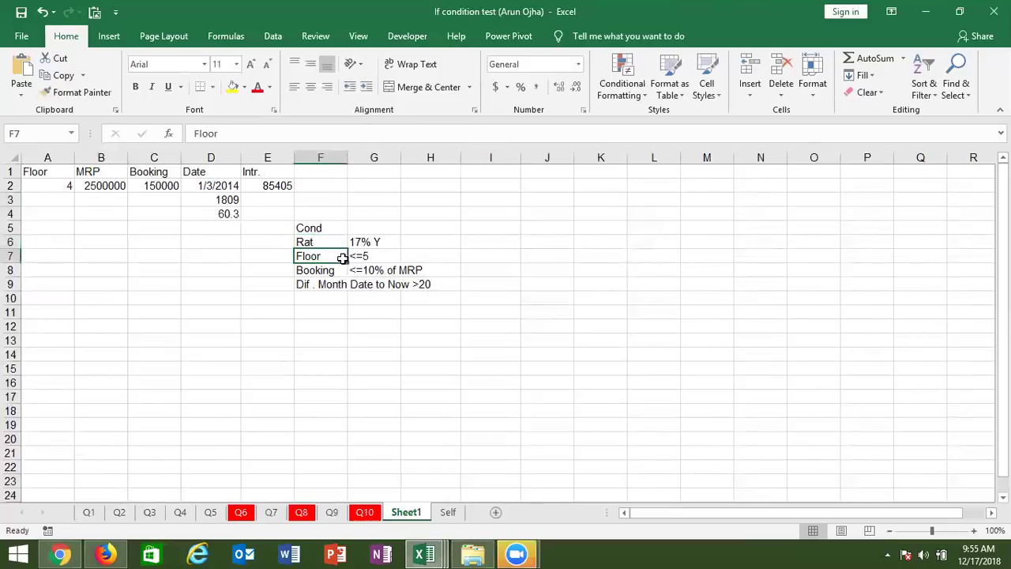
pyautogui.click(342, 271)
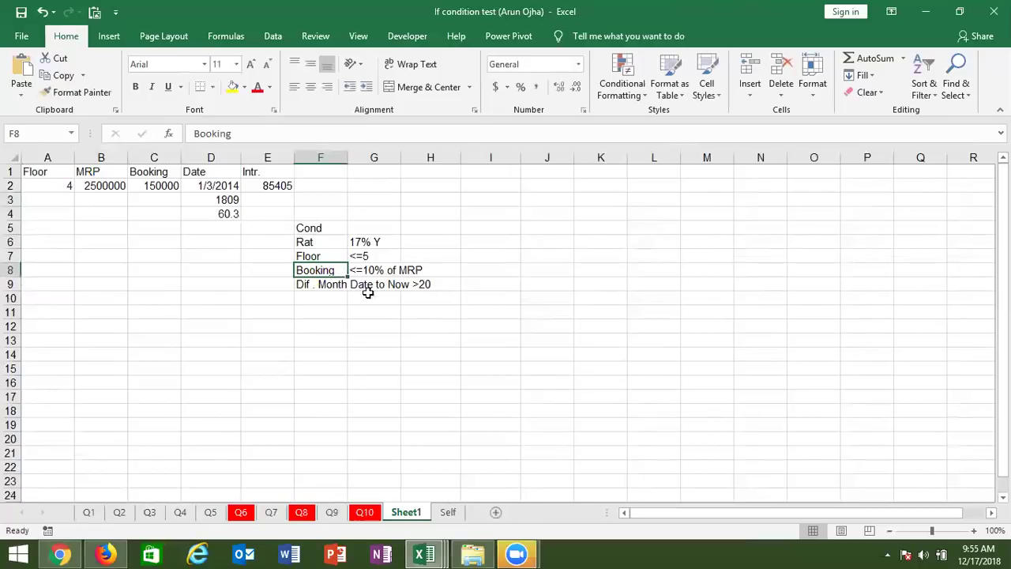
pyautogui.moveTo(348, 278); pyautogui.dragTo(348, 289)
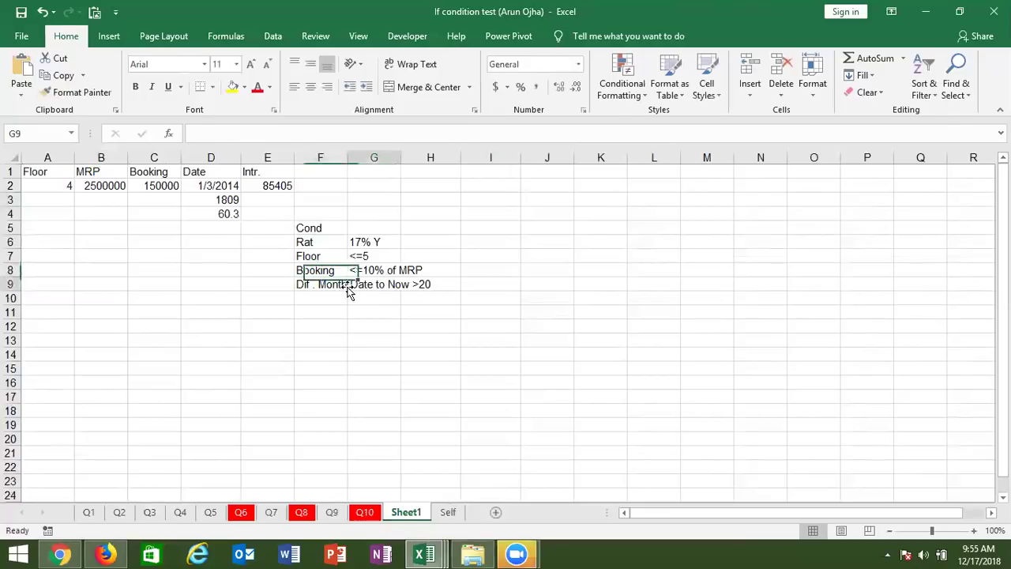
pyautogui.click(322, 320)
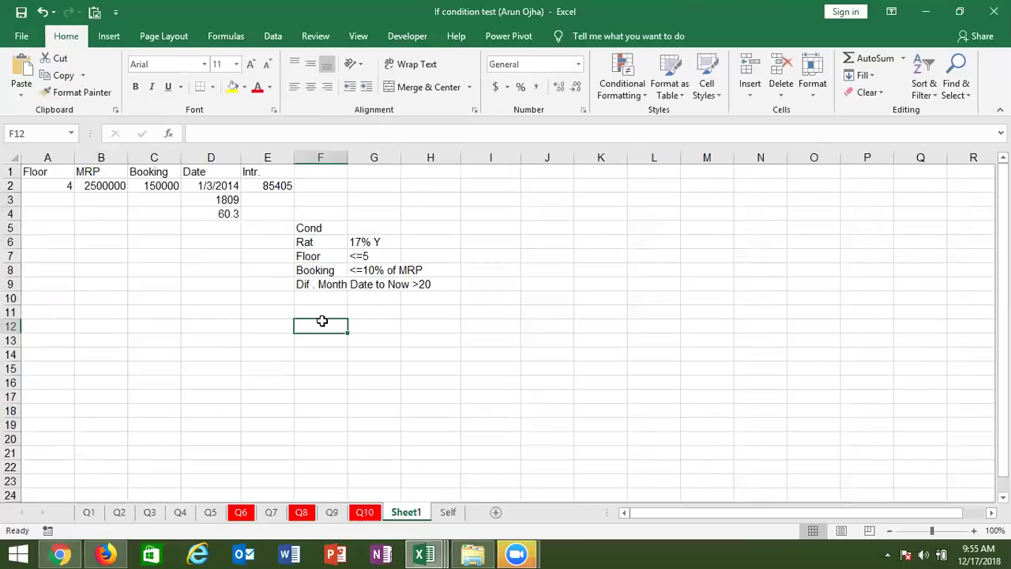
pyautogui.click(306, 311)
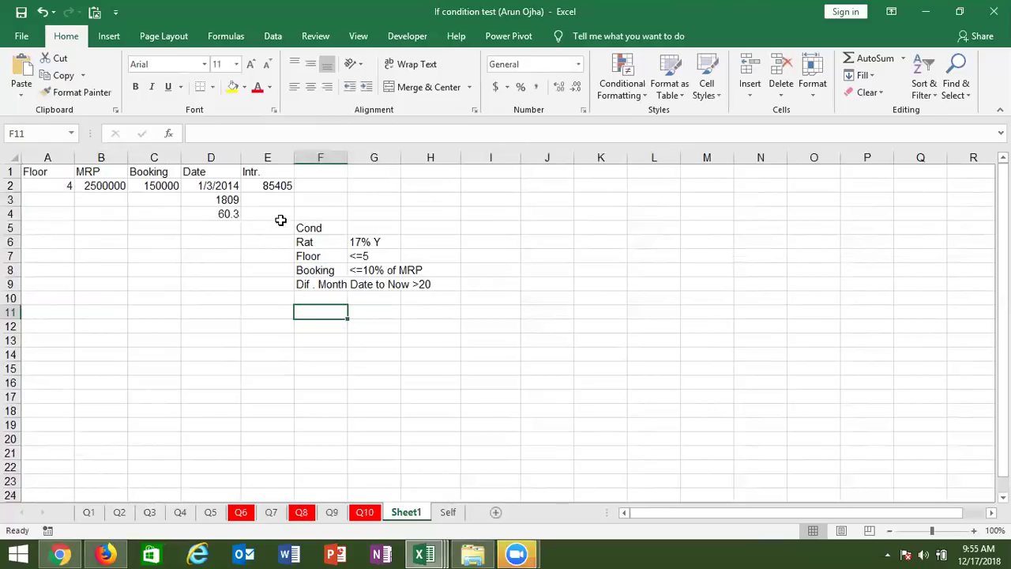
pyautogui.click(274, 183)
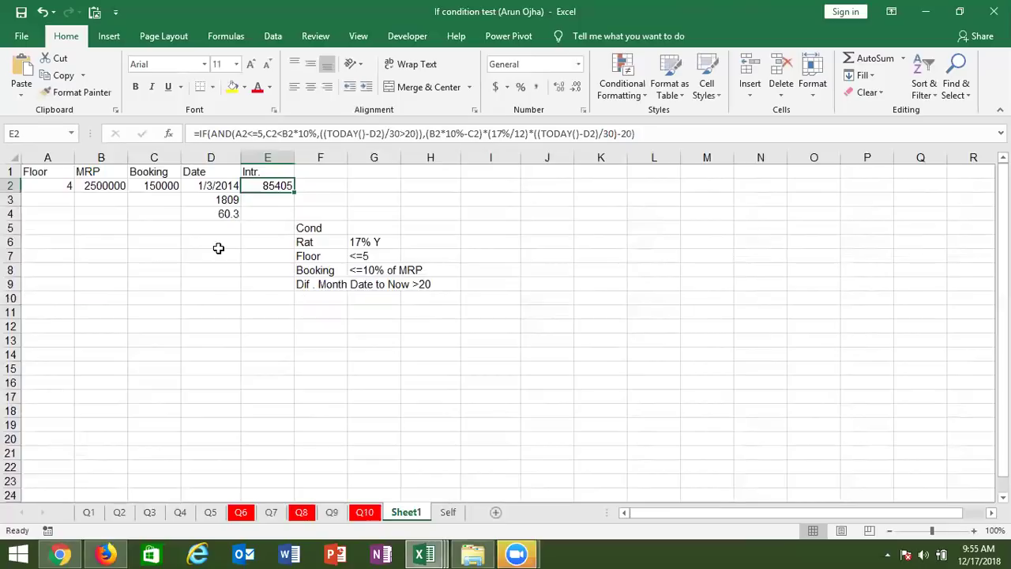
pyautogui.click(213, 251)
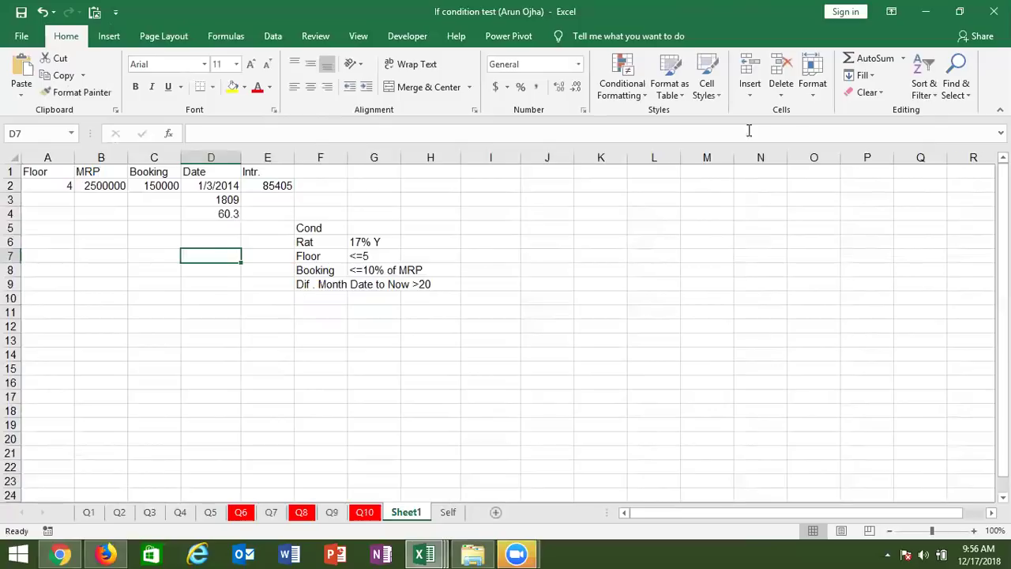
# Browse the Formulas Text function list, dismiss it, and select cell H6
pyautogui.click(237, 35)
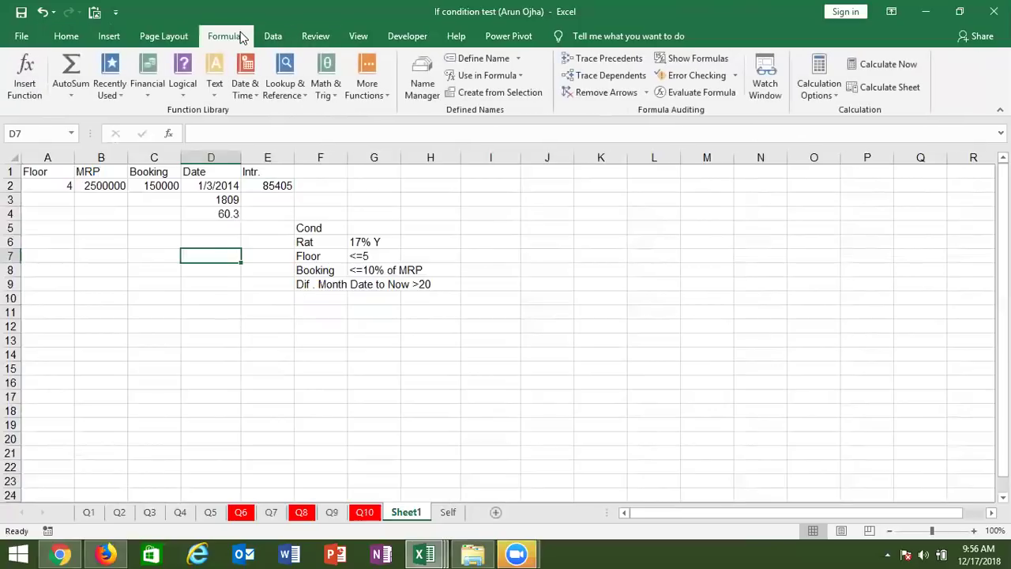
pyautogui.click(215, 76)
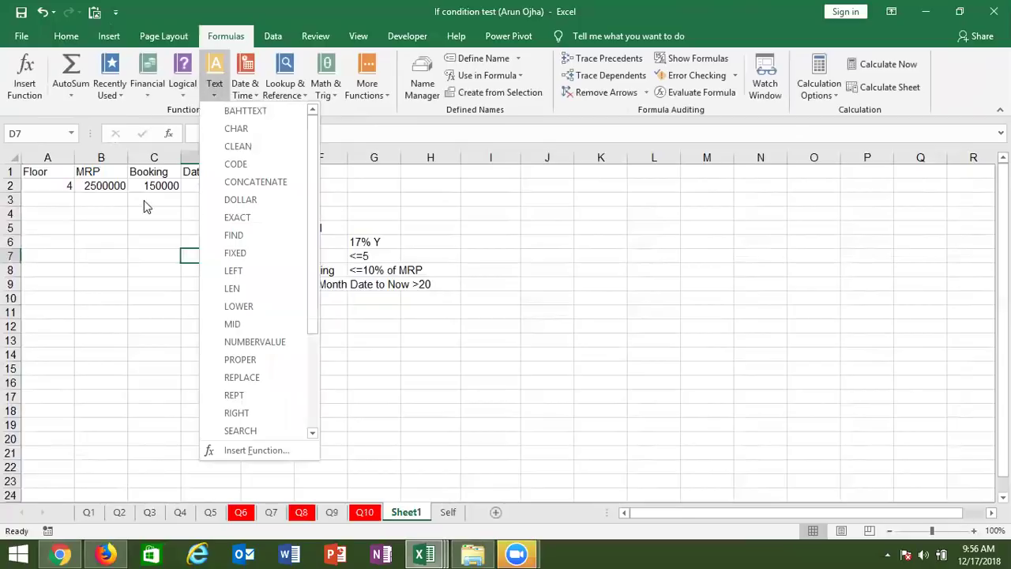
pyautogui.press('Escape')
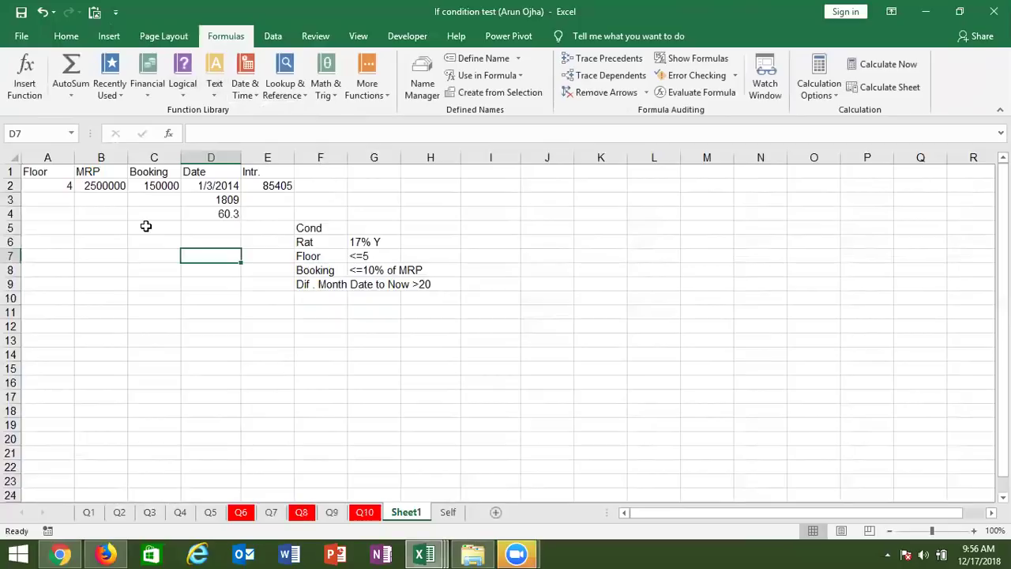
pyautogui.click(442, 240)
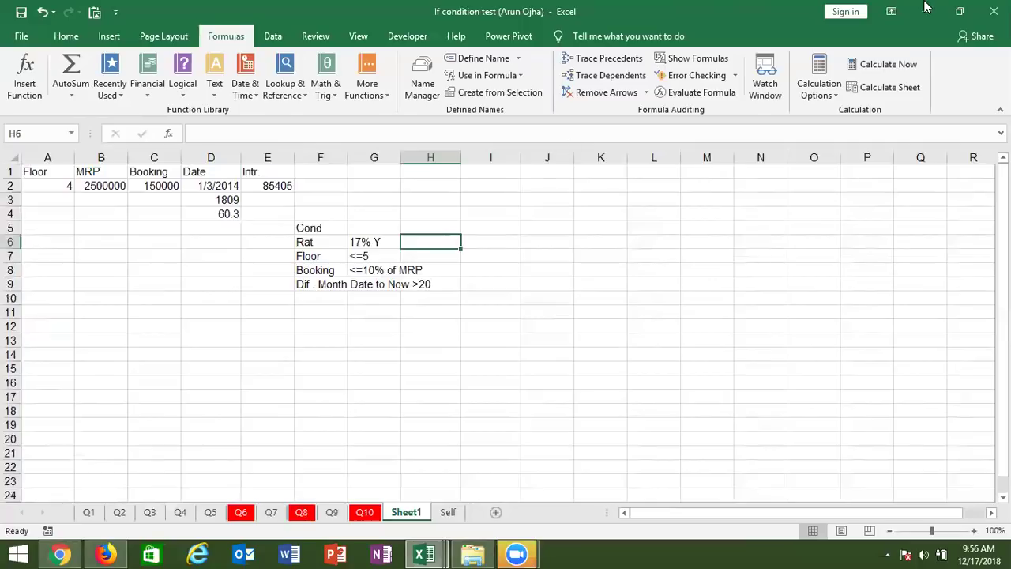
# Close Excel, decline Firefox's default-browser prompt, and make the news page full-screen
pyautogui.click(993, 11)
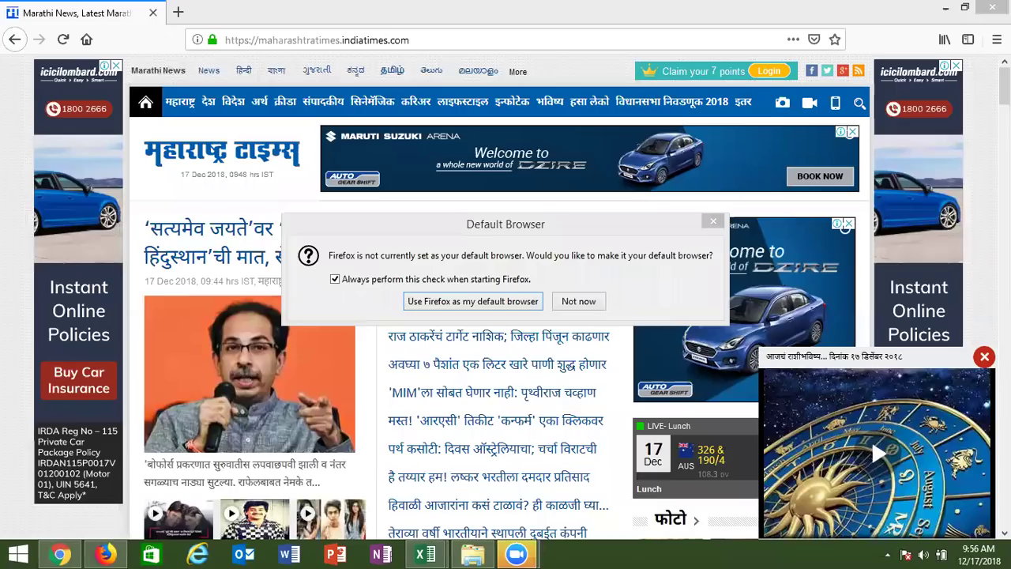
pyautogui.click(585, 300)
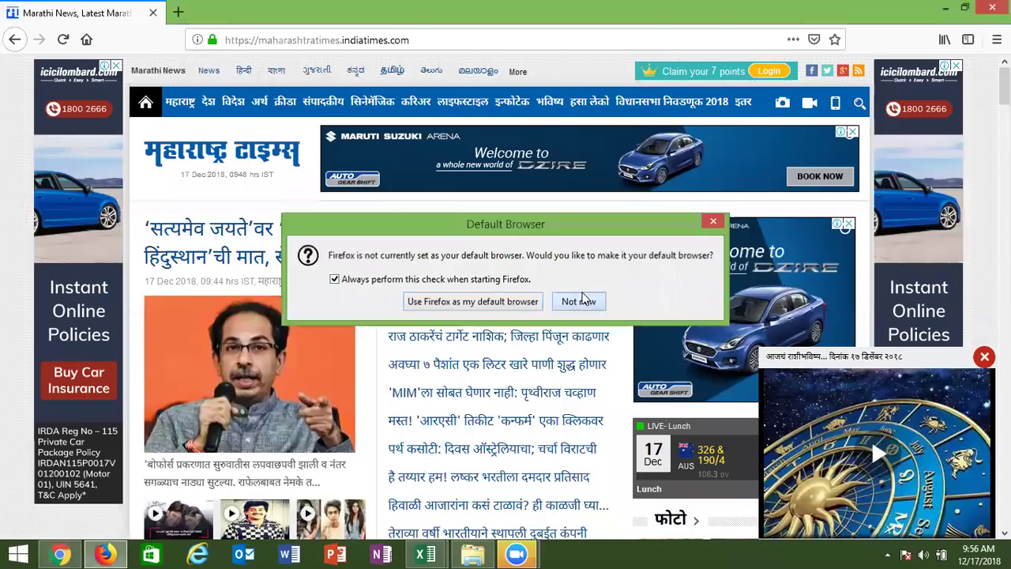
pyautogui.press('F11')
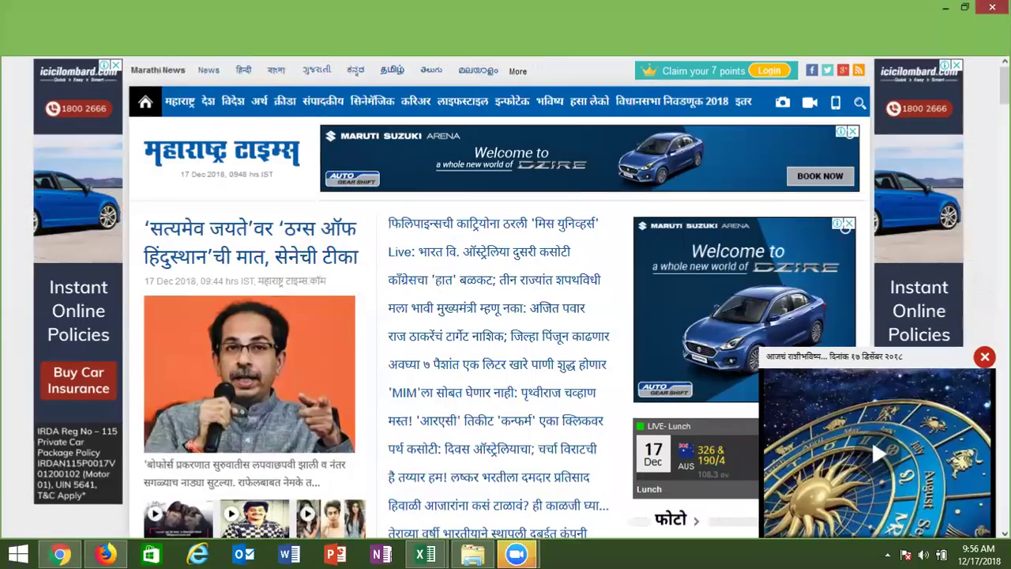
# Show the Windows desktop with Win+D
pyautogui.press('super+d')
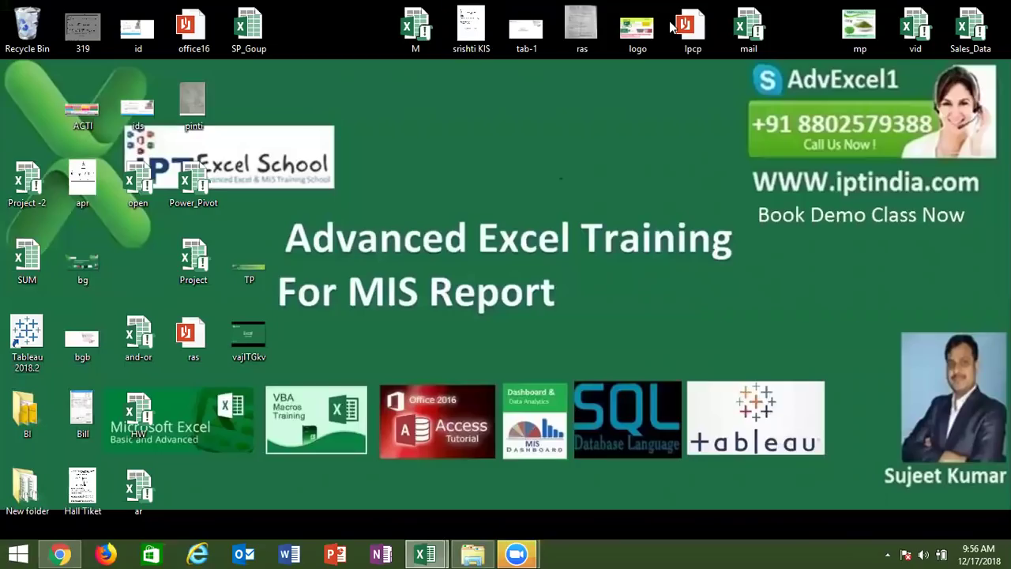